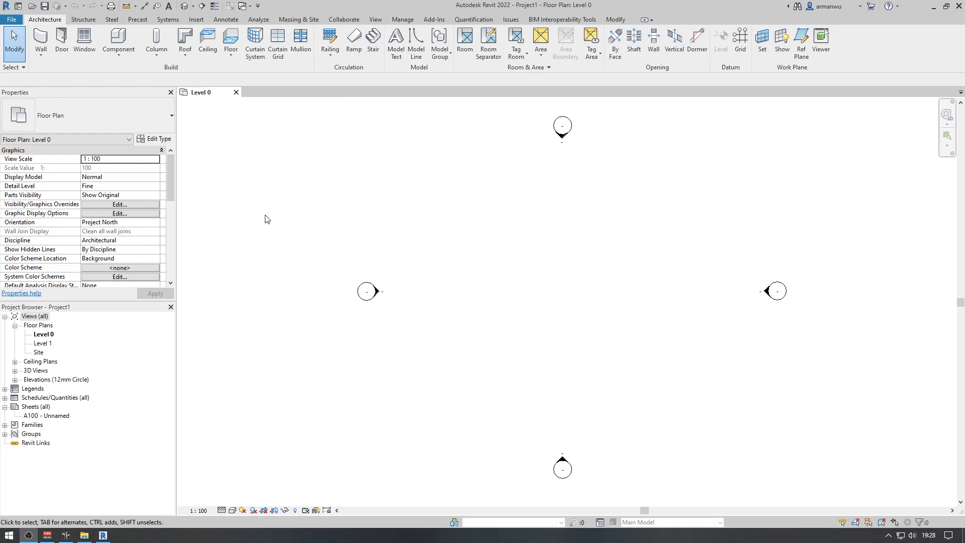
In the East elevation, rename Level 0 to "Lantai 1" together with its corresponding views
{"action": "left_click", "coordinate": [185, 6]}
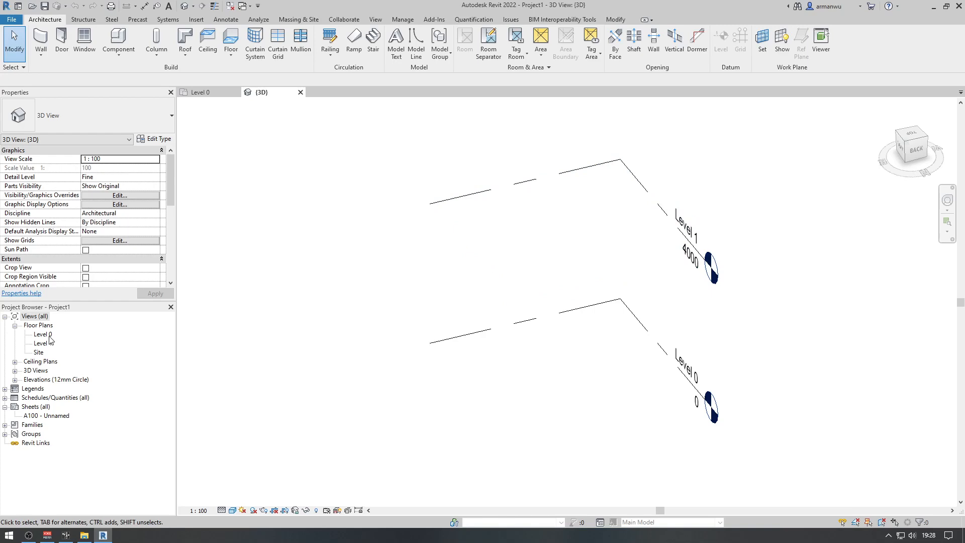
{"action": "left_click", "coordinate": [14, 380]}
{"action": "double_click", "coordinate": [39, 389]}
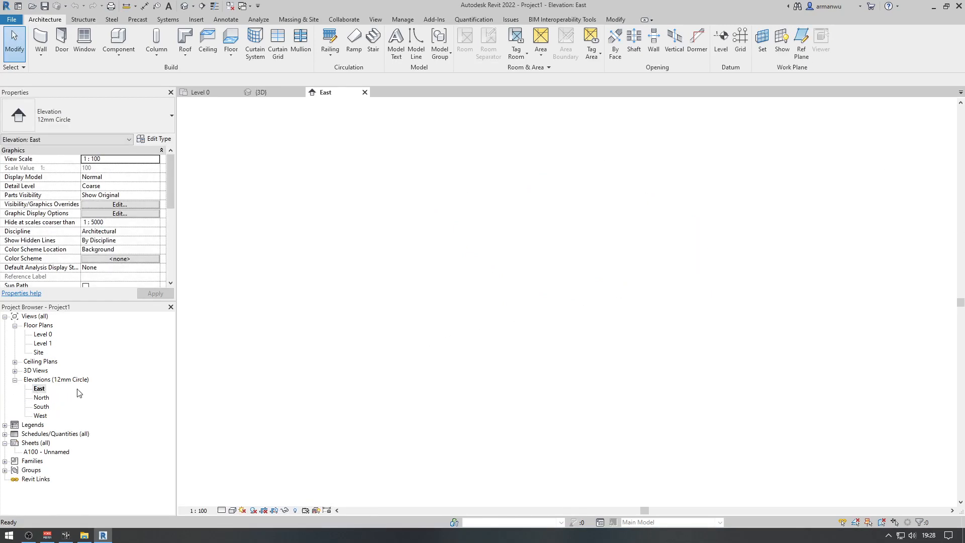
{"action": "double_click", "coordinate": [534, 425]}
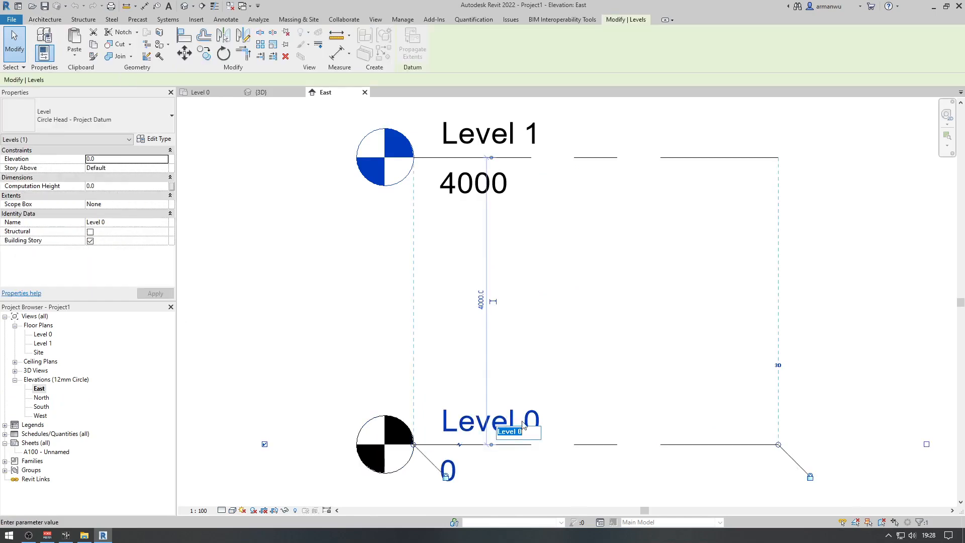
{"action": "type", "text": "Lantai 1"}
{"action": "key", "text": "Return"}
{"action": "left_click", "coordinate": [520, 270]}
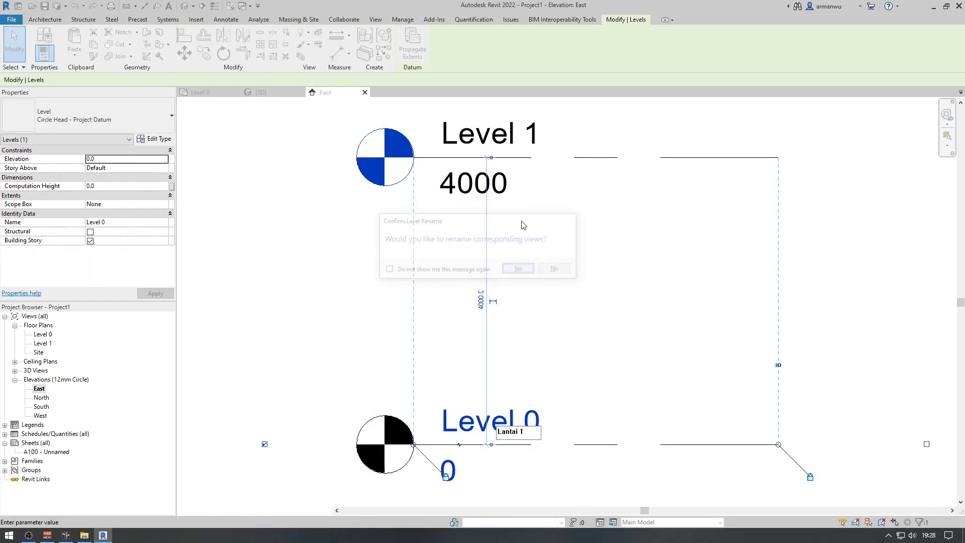
Rename Level 1 to "Lantai 2" together with its corresponding views
{"action": "double_click", "coordinate": [506, 132]}
{"action": "type", "text": "Lantai"}
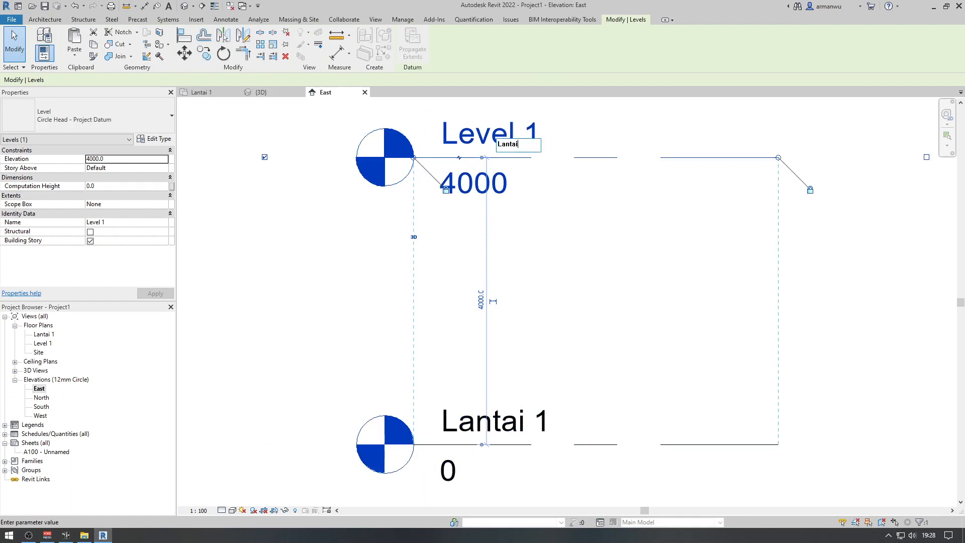
{"action": "type", "text": " 2"}
{"action": "key", "text": "Return"}
{"action": "left_click", "coordinate": [519, 269]}
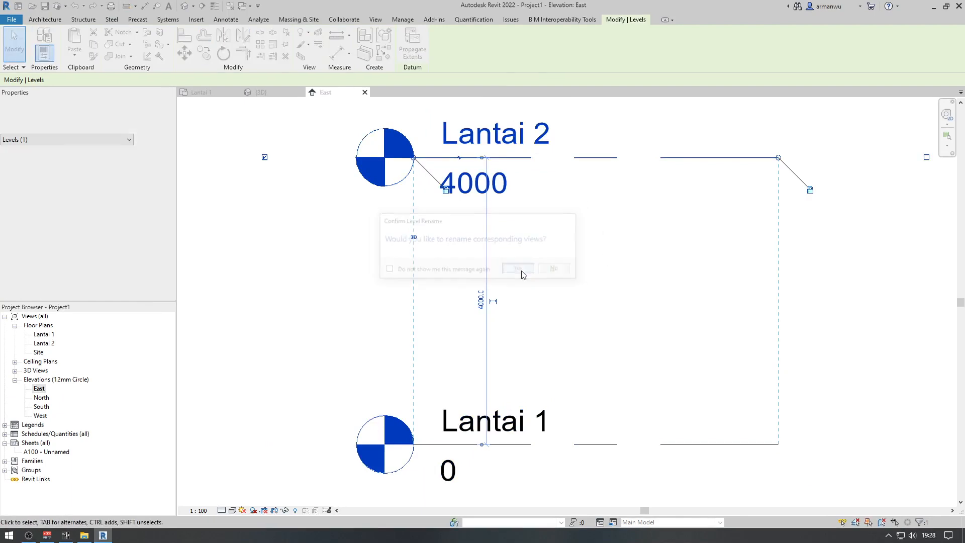
{"action": "left_click", "coordinate": [871, 325]}
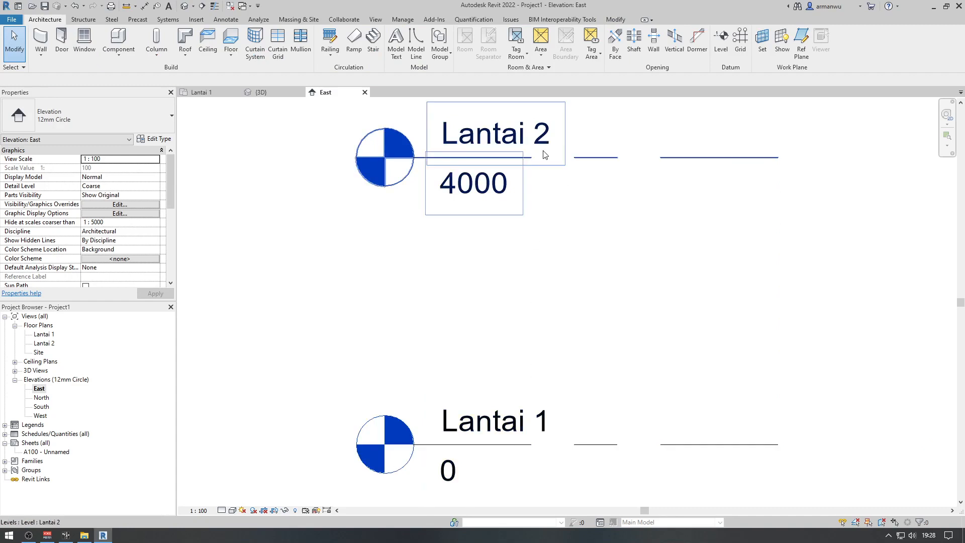
In the Lantai 1 plan, sketch a rectangular Floor-Grnd-Susp_65Scr-80Ins-100Blk-75PC floor boundary about 7000 by 9900 mm
{"action": "left_click", "coordinate": [211, 96]}
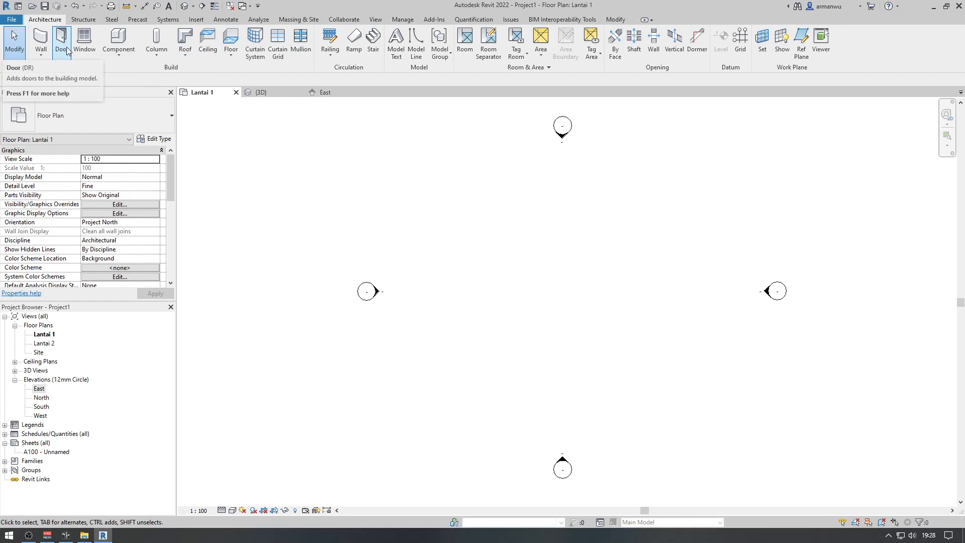
{"action": "left_click", "coordinate": [231, 40]}
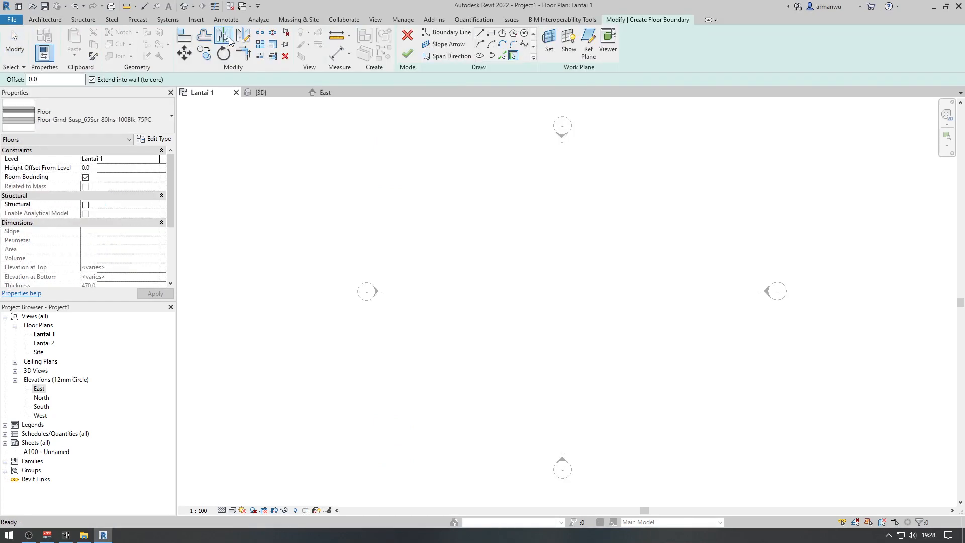
{"action": "left_click", "coordinate": [171, 114]}
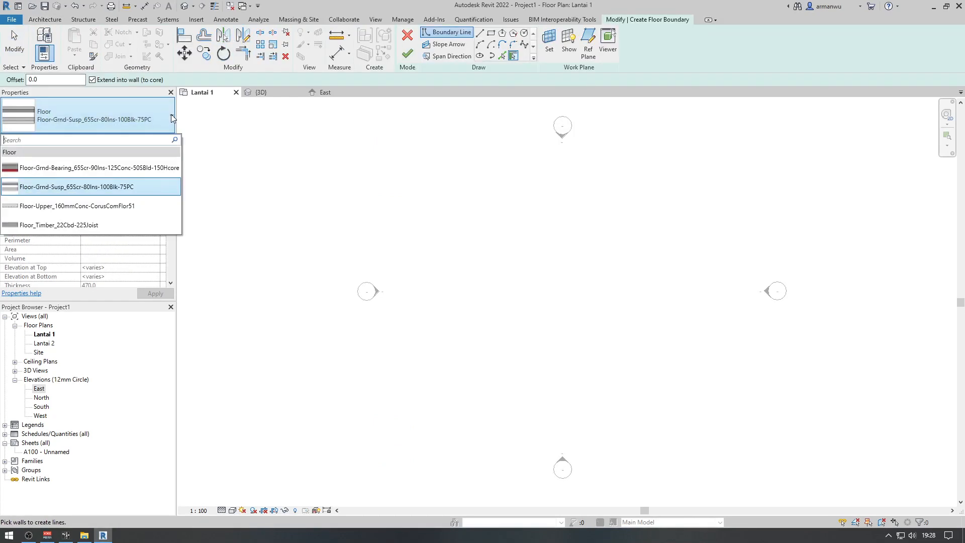
{"action": "left_click", "coordinate": [121, 188]}
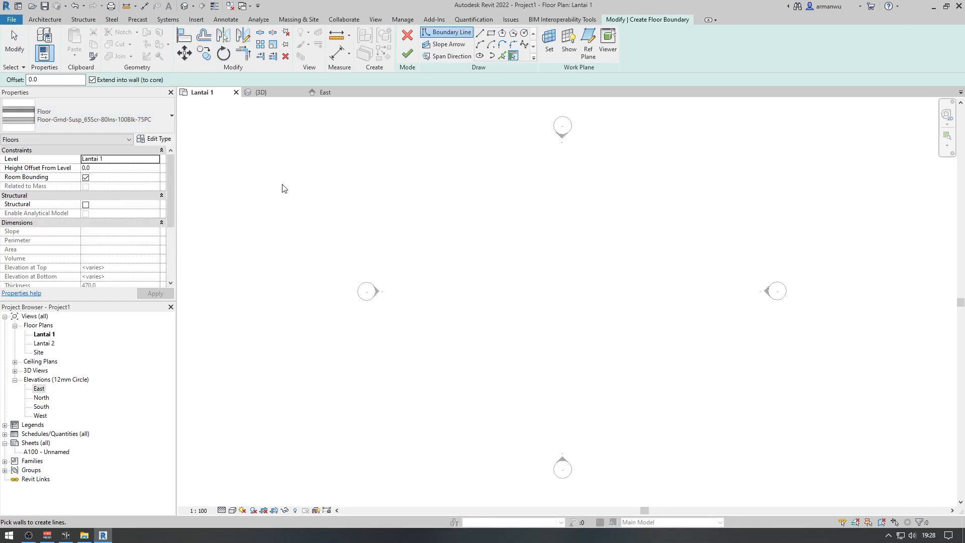
{"action": "left_click", "coordinate": [491, 34]}
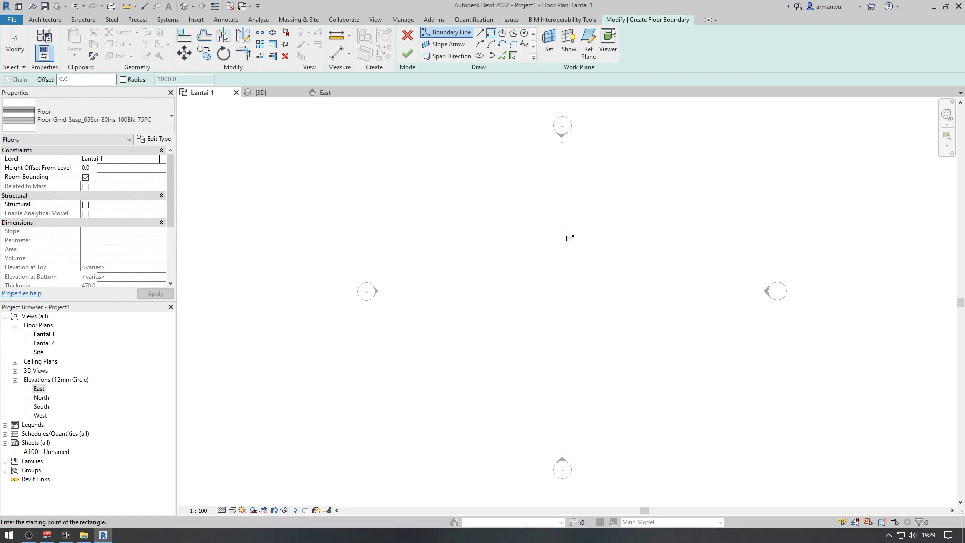
{"action": "left_click", "coordinate": [564, 231]}
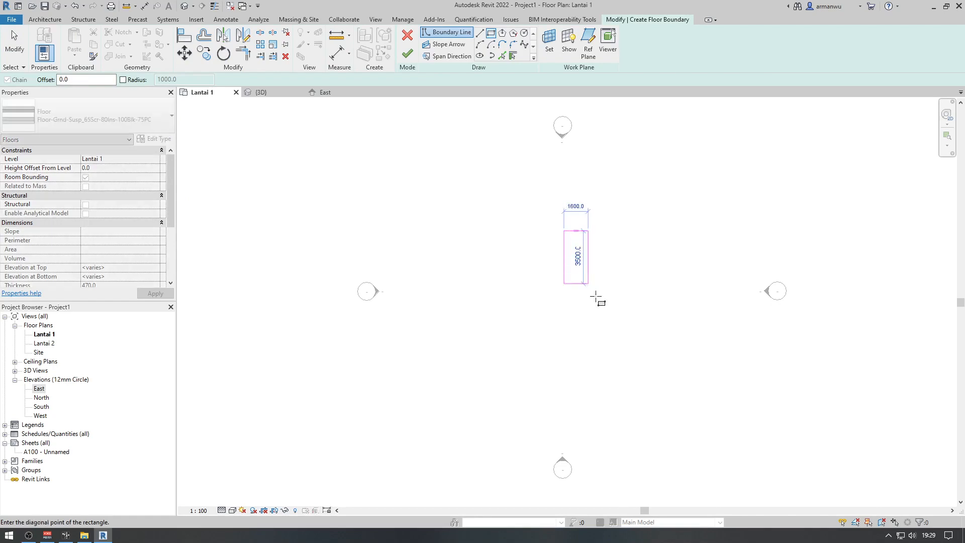
{"action": "left_click", "coordinate": [670, 380]}
Set the height and width of the rectangular floor boundary to 8000 mm each
{"action": "left_click", "coordinate": [685, 302]}
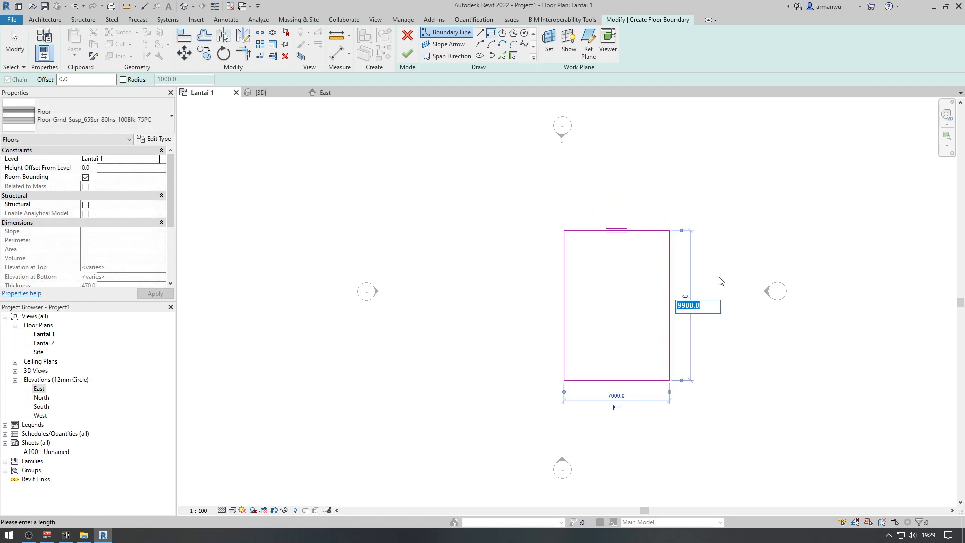
{"action": "type", "text": "8000"}
{"action": "key", "text": "Return"}
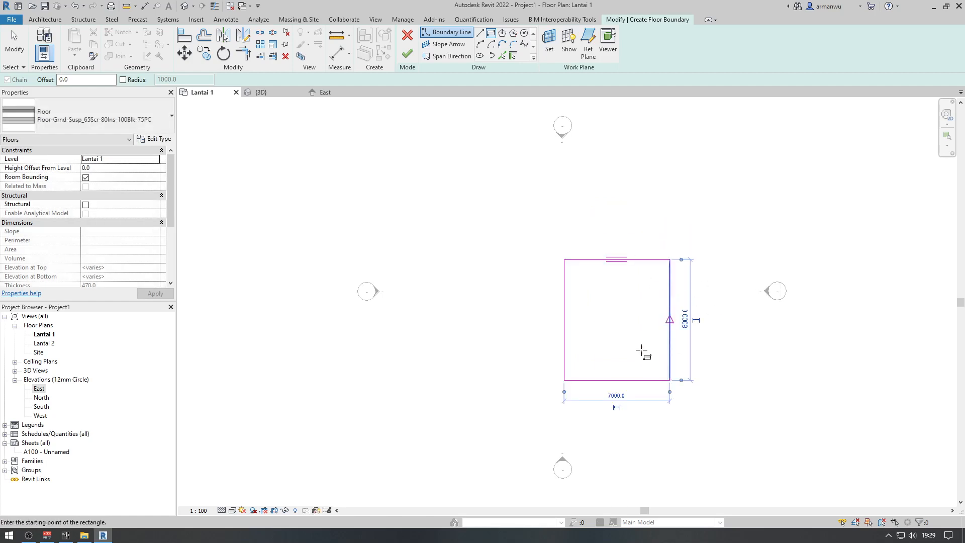
{"action": "left_click", "coordinate": [621, 399]}
{"action": "type", "text": "8000"}
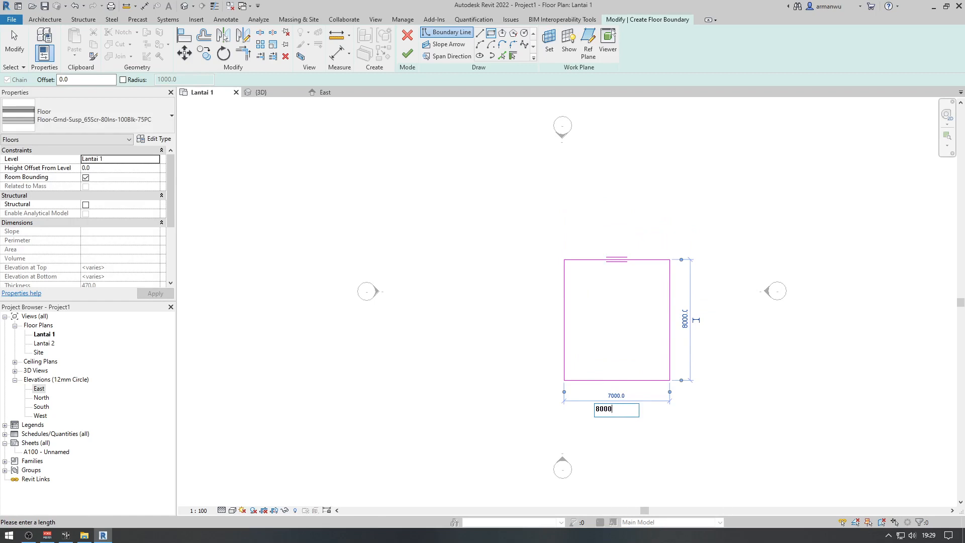
{"action": "key", "text": "Return"}
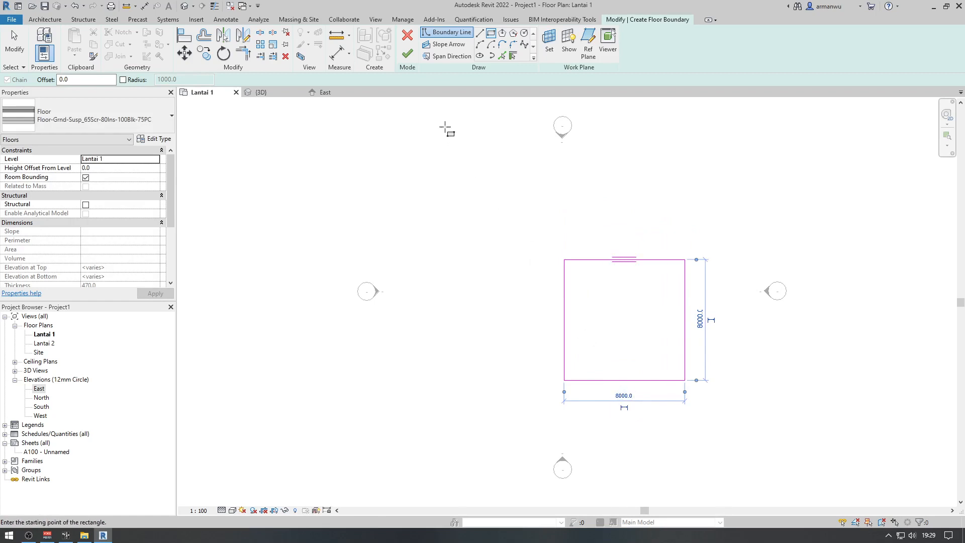
Finish the floor sketch and move the slab north to align vertically with the east and west elevation markers
{"action": "left_click", "coordinate": [408, 54]}
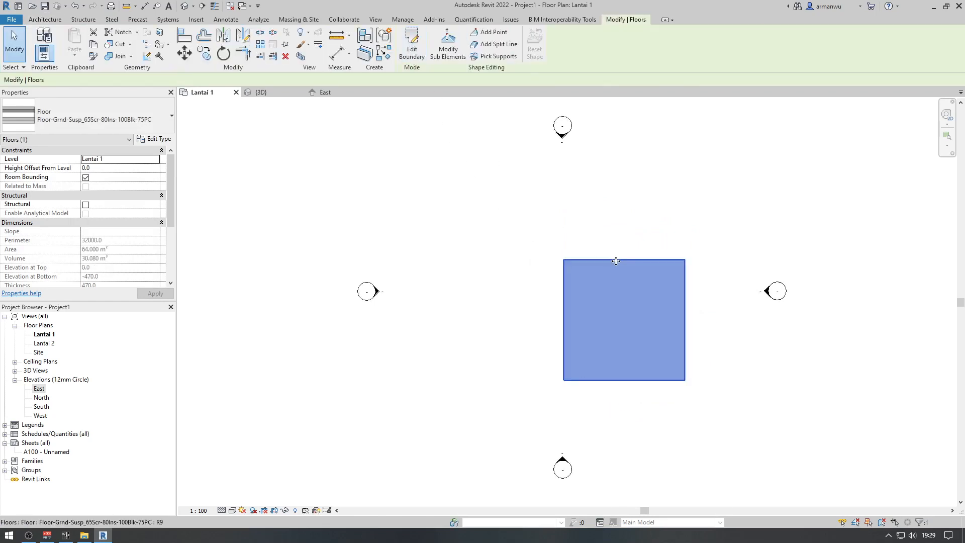
{"action": "left_click_drag", "start_coordinate": [616, 261], "coordinate": [617, 230]}
{"action": "left_click", "coordinate": [729, 244]}
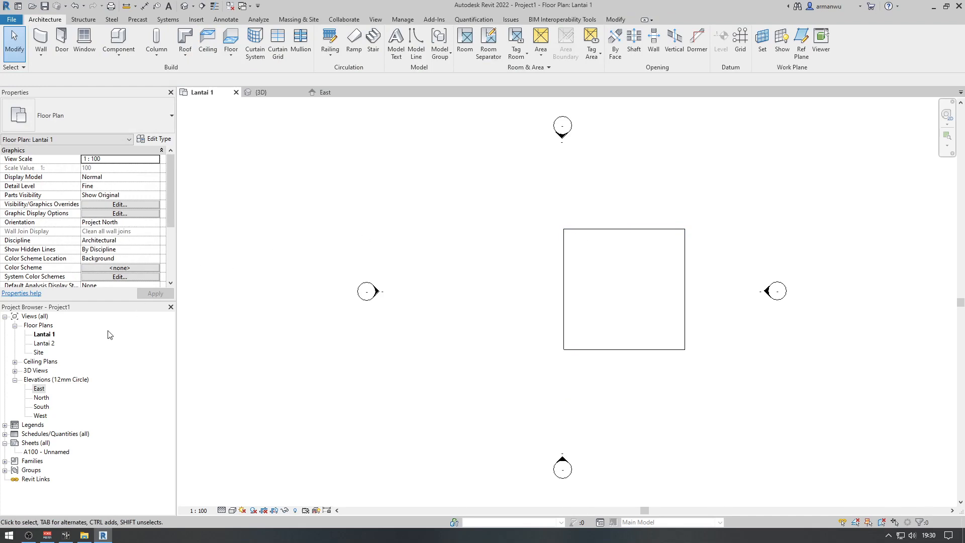
In the Lantai 2 plan, create a rectangular floor from corner to corner over the outline of the floor below
{"action": "double_click", "coordinate": [53, 344]}
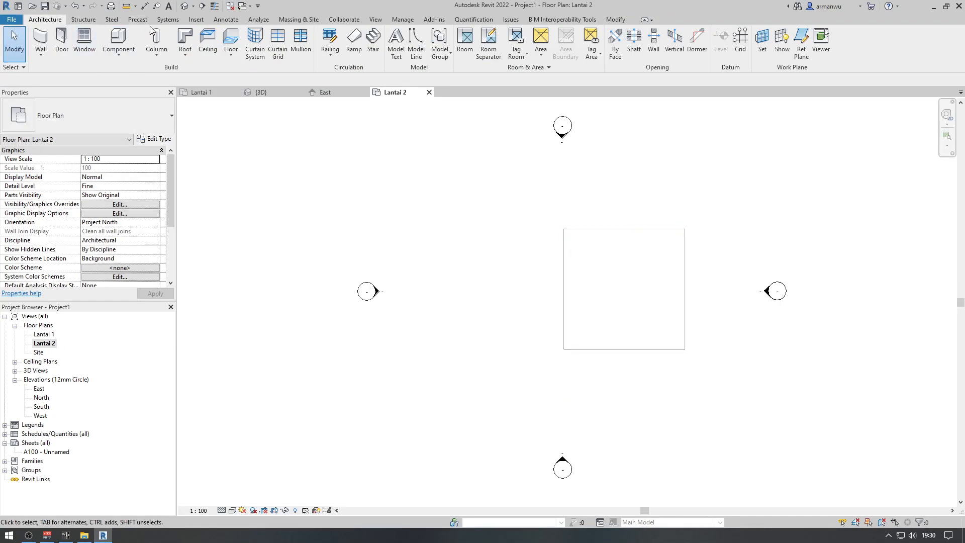
{"action": "left_click", "coordinate": [231, 41]}
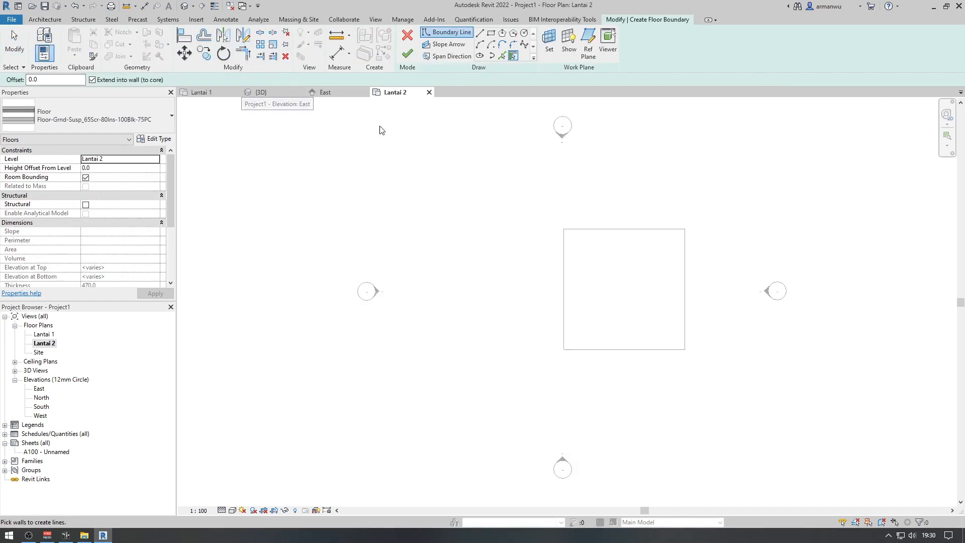
{"action": "left_click", "coordinate": [491, 34]}
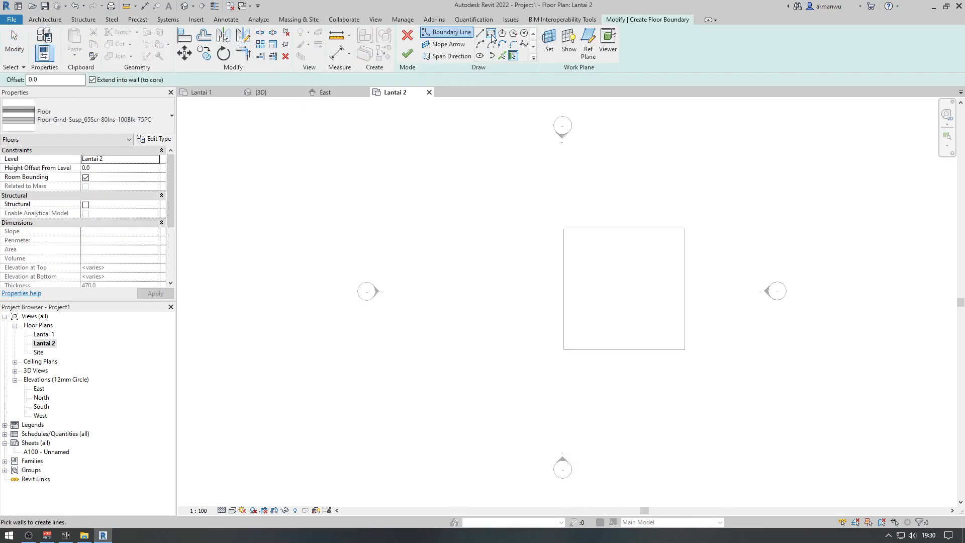
{"action": "left_click", "coordinate": [564, 229]}
{"action": "left_click", "coordinate": [684, 349]}
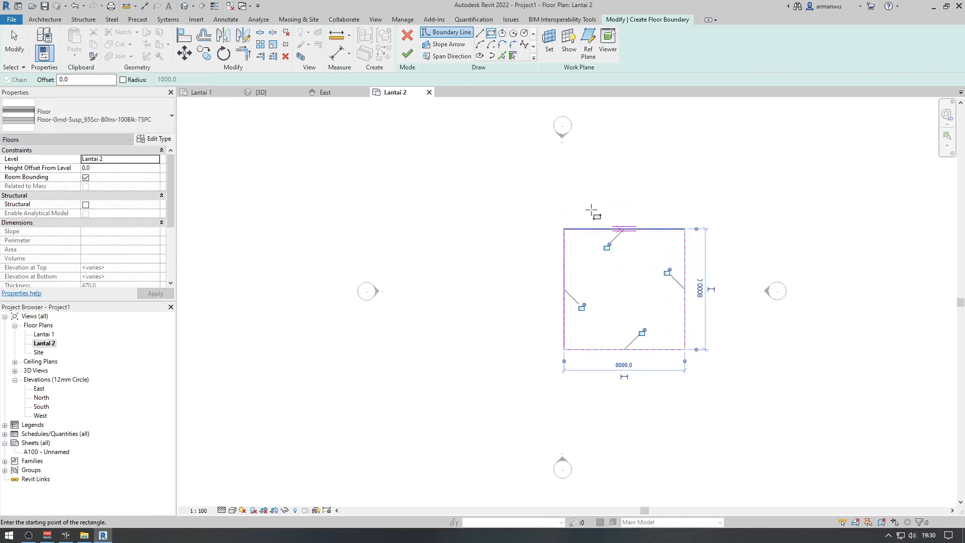
{"action": "left_click", "coordinate": [411, 58]}
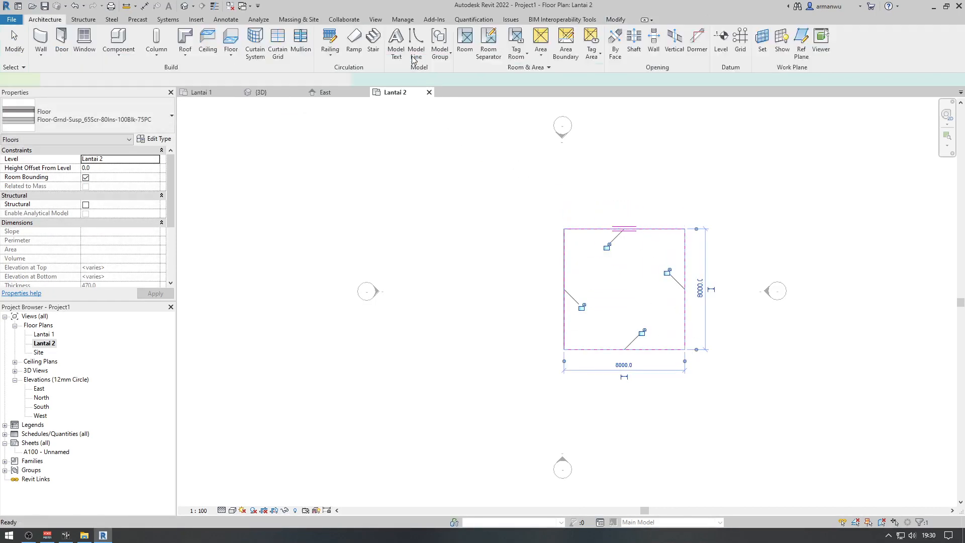
Hide all annotation categories in the 3D view through its Visibility/Graphics Overrides
{"action": "left_click", "coordinate": [265, 93]}
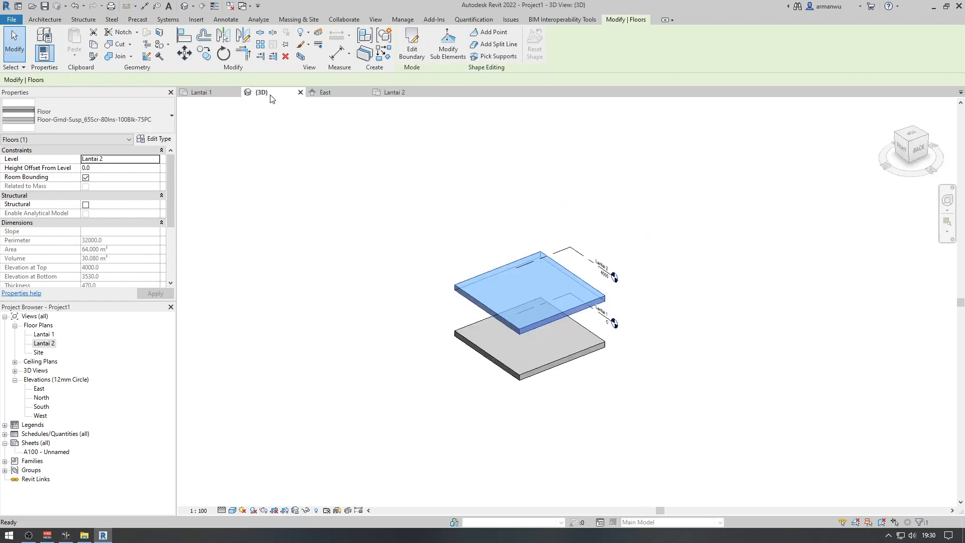
{"action": "key", "text": "Escape"}
{"action": "scroll", "coordinate": [576, 290], "scroll_direction": "up", "scroll_amount": 3}
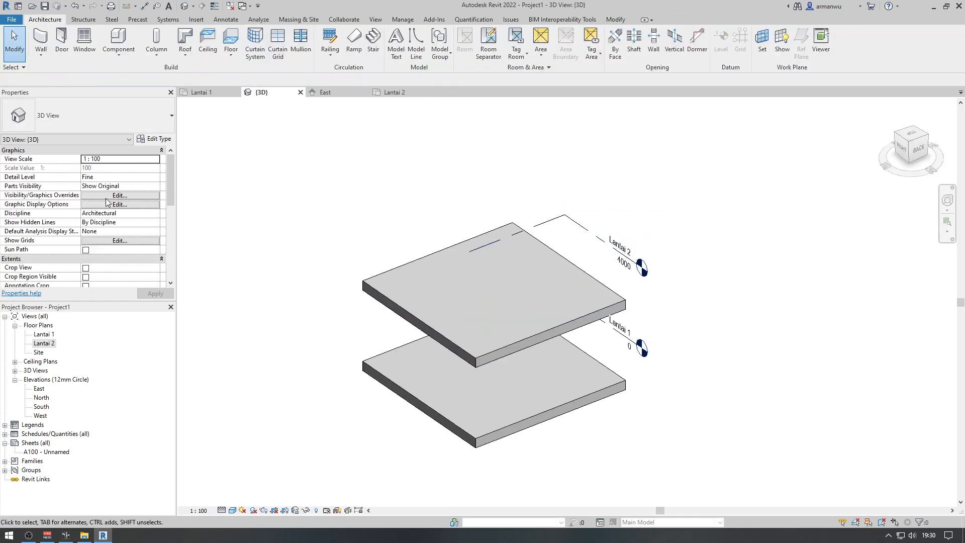
{"action": "left_click", "coordinate": [118, 196]}
{"action": "left_click", "coordinate": [370, 135]}
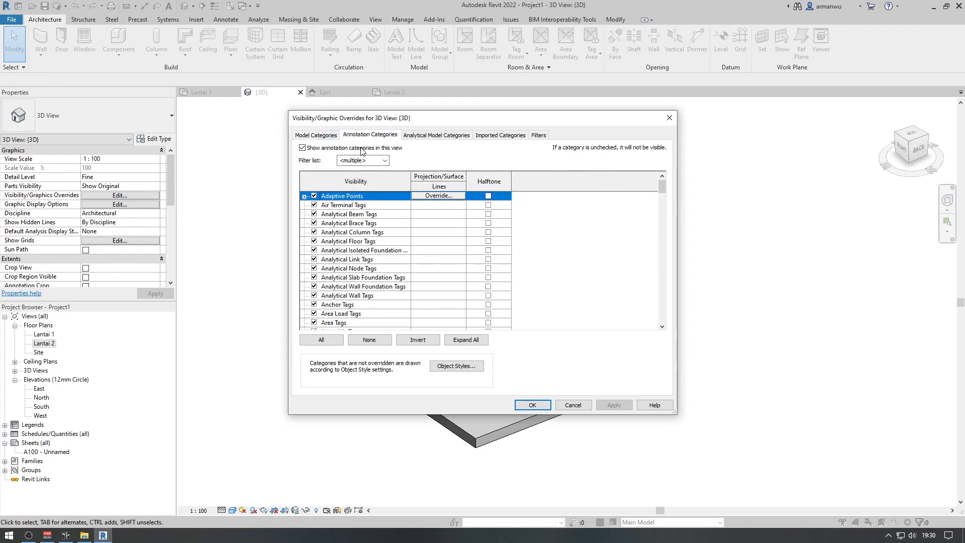
{"action": "left_click", "coordinate": [361, 148]}
{"action": "left_click", "coordinate": [532, 405]}
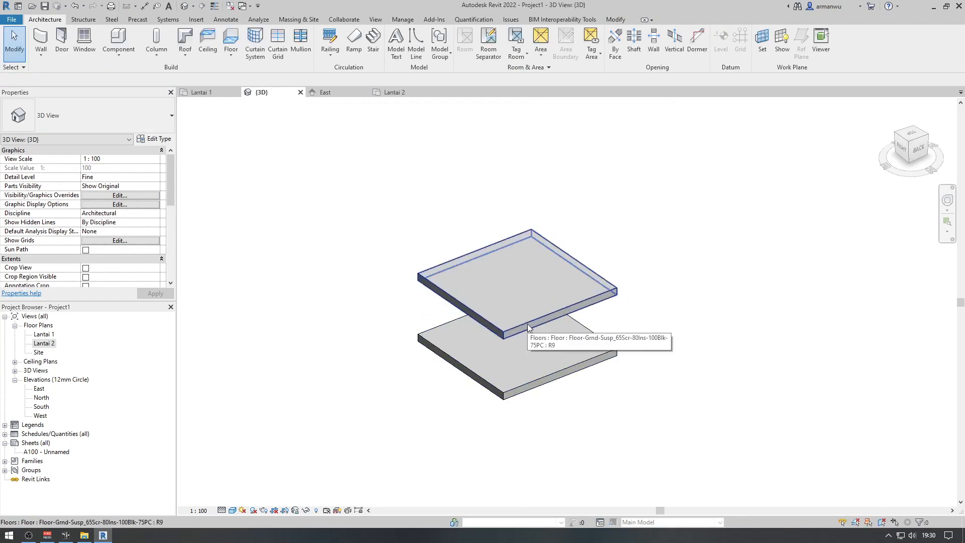
Edit the Lantai 1 floor boundary by moving its west edge about 8000 mm outward, and view the extended slab in 3D
{"action": "left_click", "coordinate": [487, 379]}
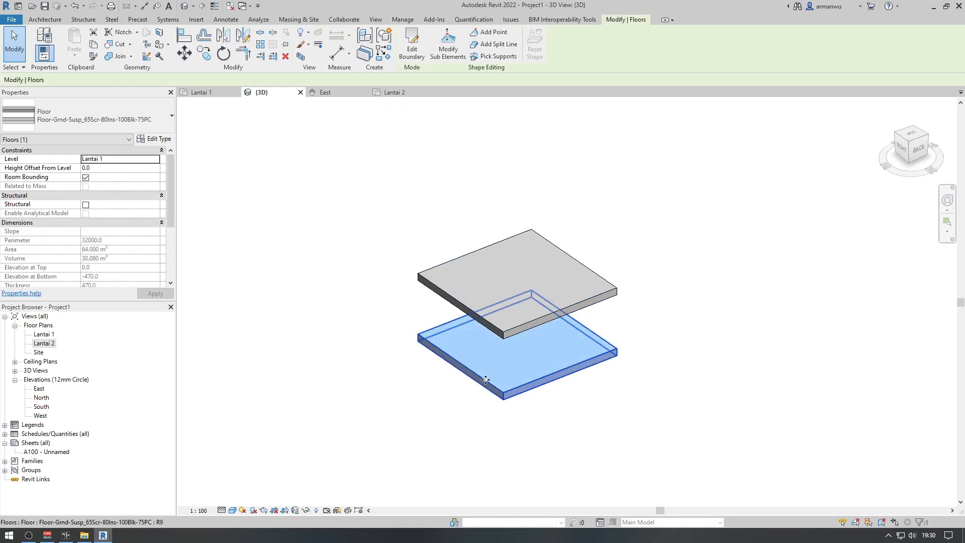
{"action": "left_click", "coordinate": [221, 93]}
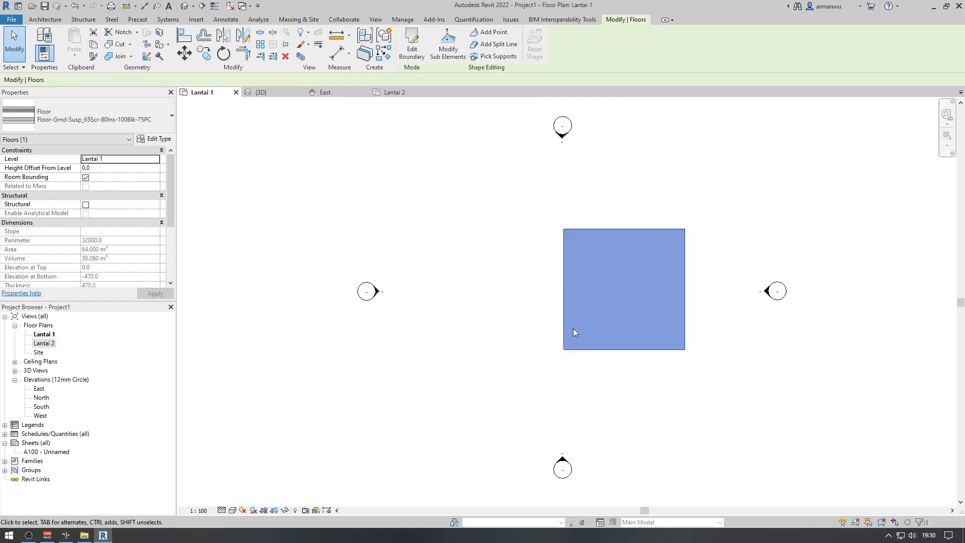
{"action": "left_click", "coordinate": [412, 45]}
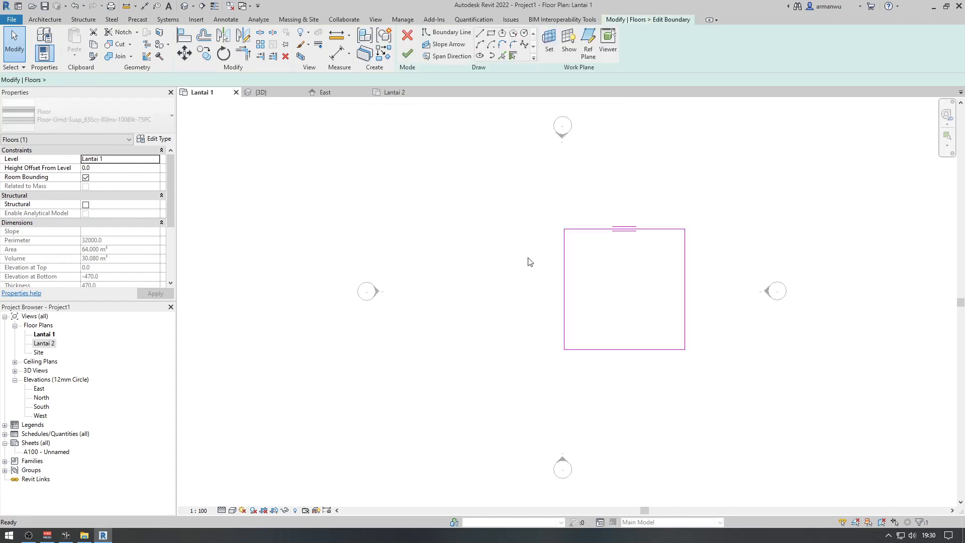
{"action": "left_click", "coordinate": [564, 270]}
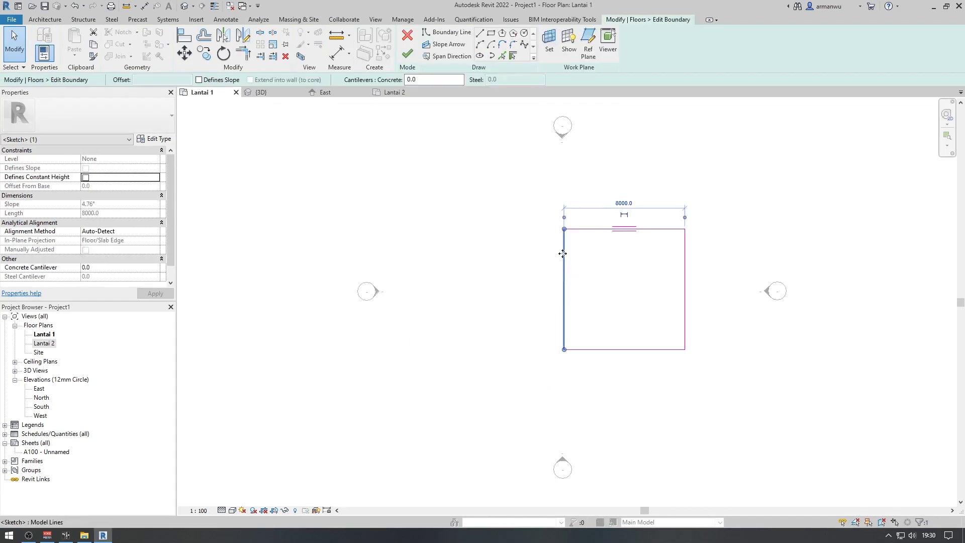
{"action": "mouse_move", "coordinate": [565, 270]}
{"action": "left_mouse_down"}
{"action": "mouse_move", "coordinate": [426, 271]}
{"action": "mouse_move", "coordinate": [443, 271]}
{"action": "left_mouse_up"}
{"action": "left_click", "coordinate": [571, 399]}
{"action": "left_click", "coordinate": [407, 53]}
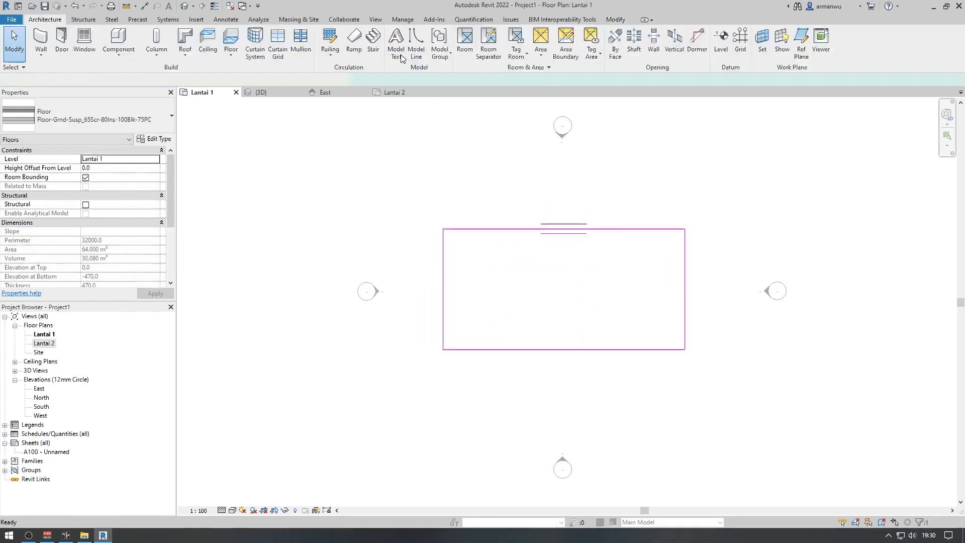
{"action": "left_click", "coordinate": [270, 95]}
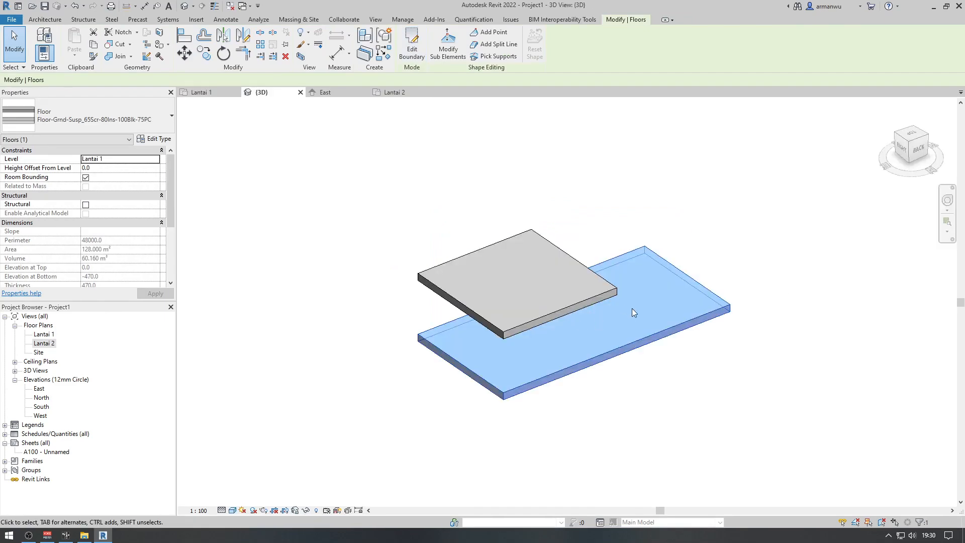
{"action": "middle_click_drag", "start_coordinate": [632, 312], "coordinate": [586, 377], "text": "shift"}
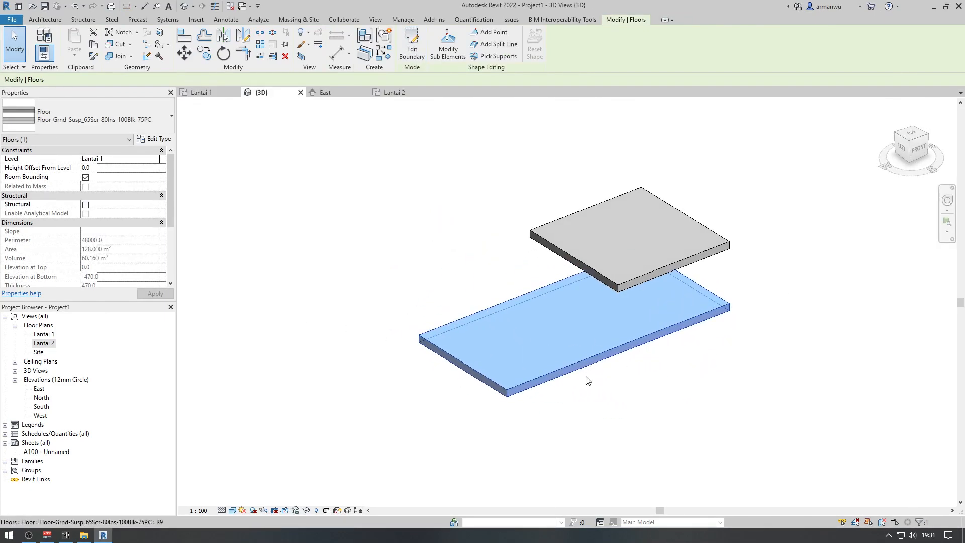
Start a stair in the Lantai 1 plan using the Cast-In-Place Stair type Insitu_Concrete_150mm_Waist
{"action": "left_click", "coordinate": [587, 380]}
{"action": "left_click", "coordinate": [207, 94]}
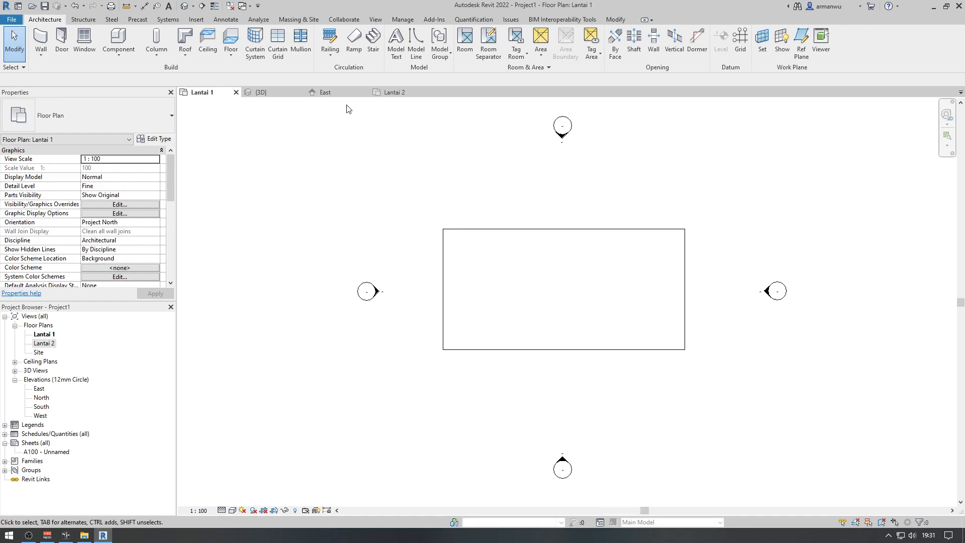
{"action": "left_click", "coordinate": [372, 46]}
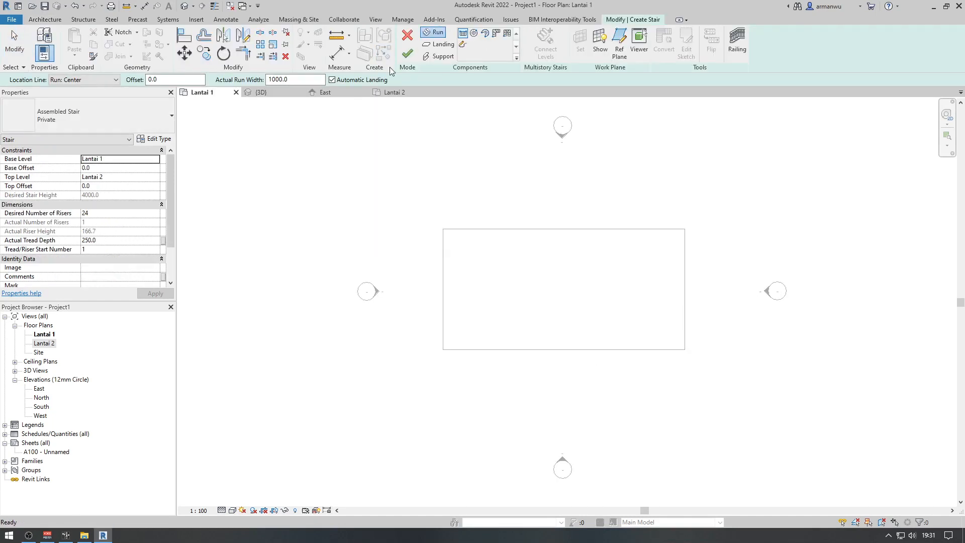
{"action": "left_click", "coordinate": [143, 122]}
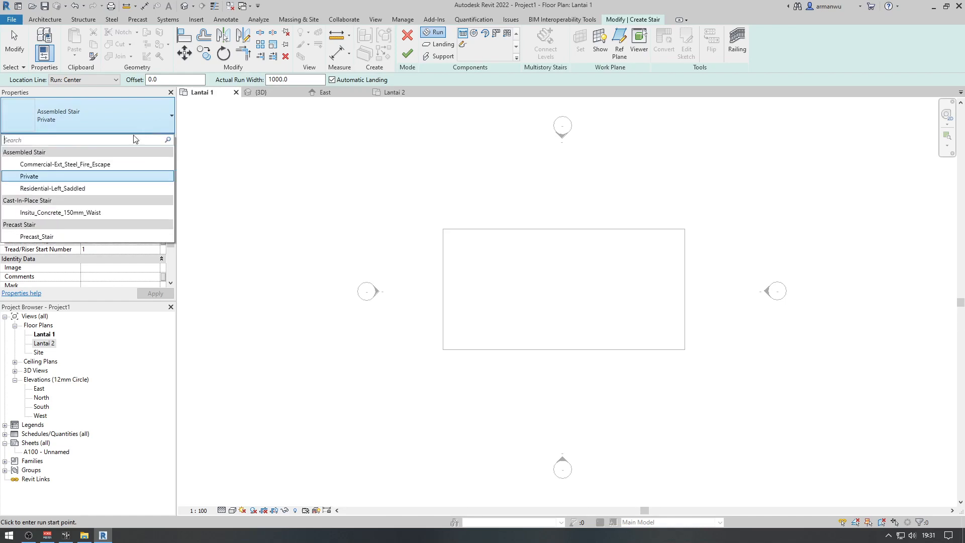
{"action": "left_click", "coordinate": [101, 213]}
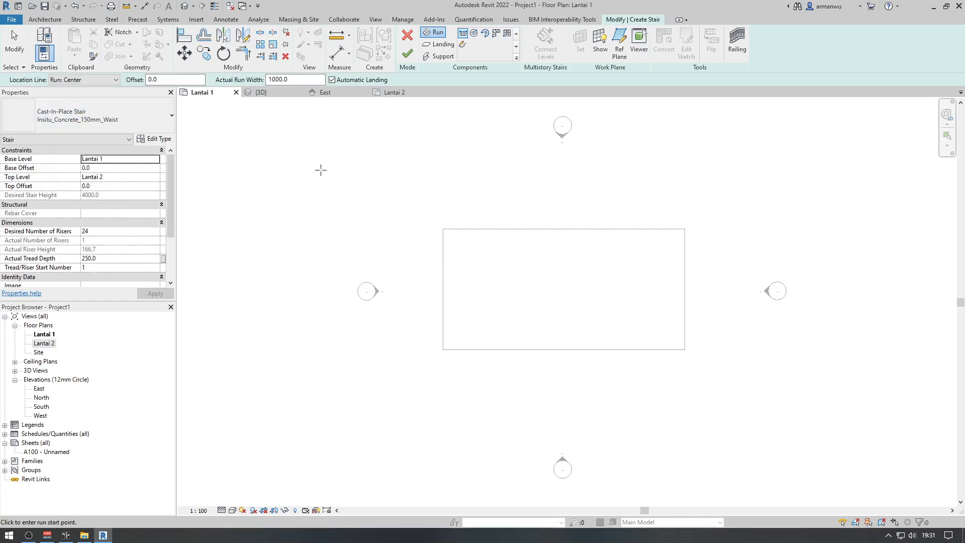
{"action": "left_click", "coordinate": [111, 82]}
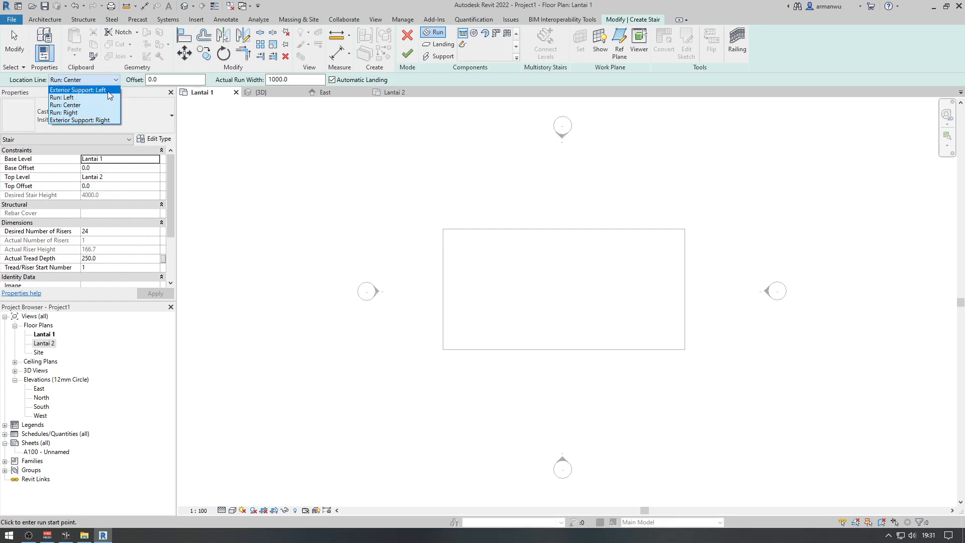
{"action": "left_click", "coordinate": [108, 91]}
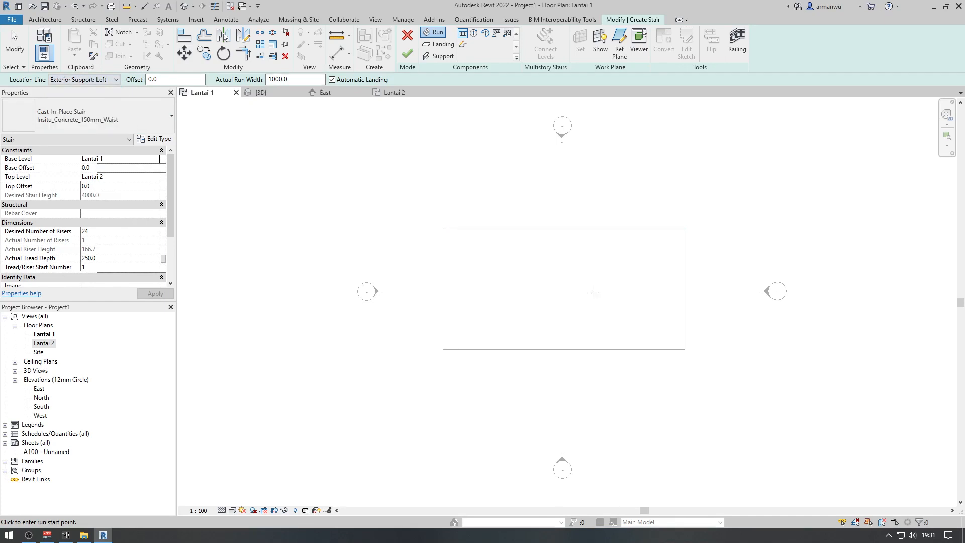
{"action": "left_click", "coordinate": [569, 229]}
{"action": "scroll", "coordinate": [518, 232], "scroll_direction": "up", "scroll_amount": 4}
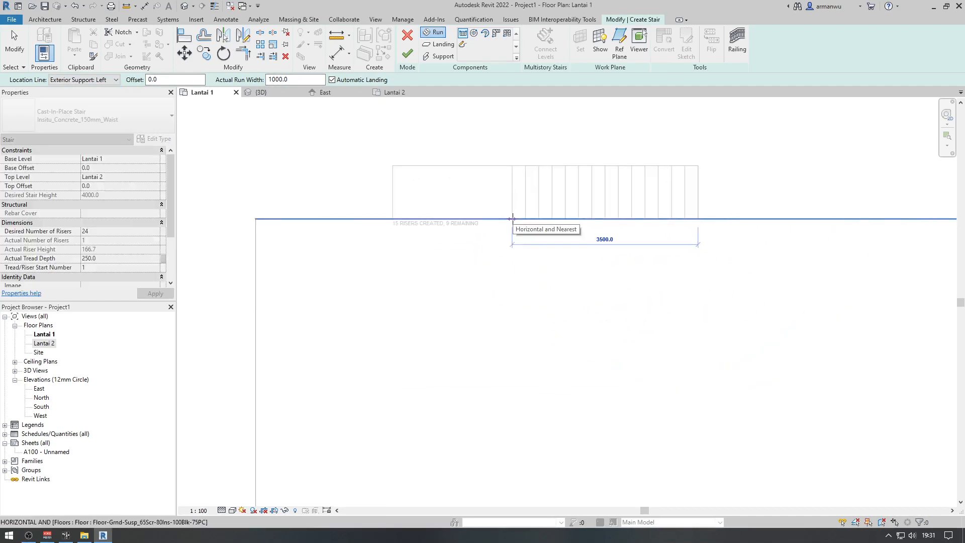
{"action": "key", "text": "Escape"}
{"action": "left_click", "coordinate": [88, 80]}
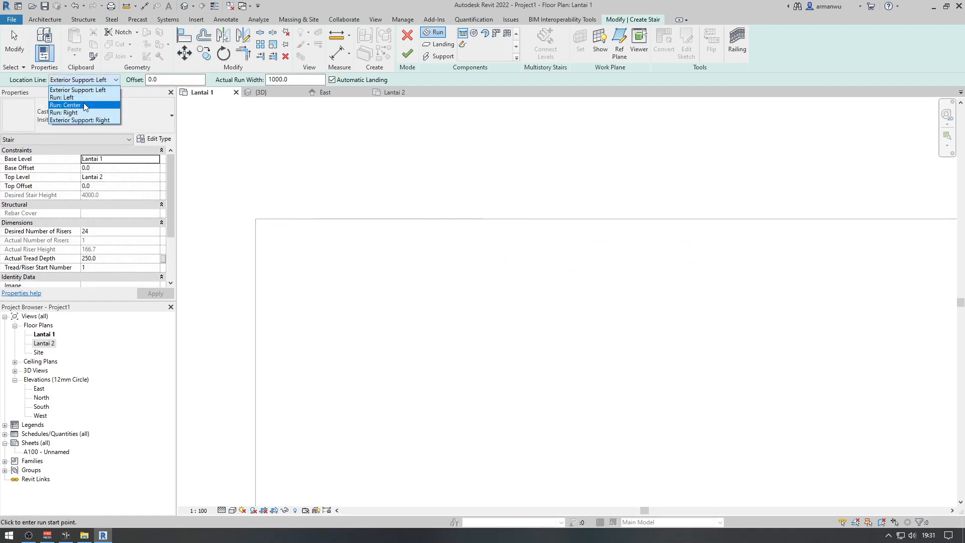
{"action": "left_click", "coordinate": [66, 105]}
{"action": "left_click", "coordinate": [613, 219]}
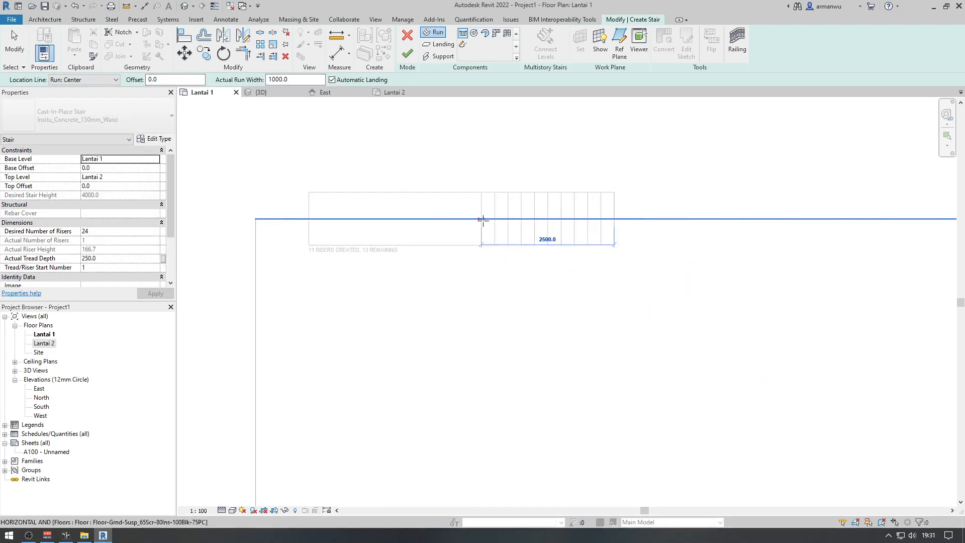
{"action": "key", "text": "Escape"}
Set the stair's location line to Run: Left and switch to the Lantai 2 plan
{"action": "left_click", "coordinate": [103, 80]}
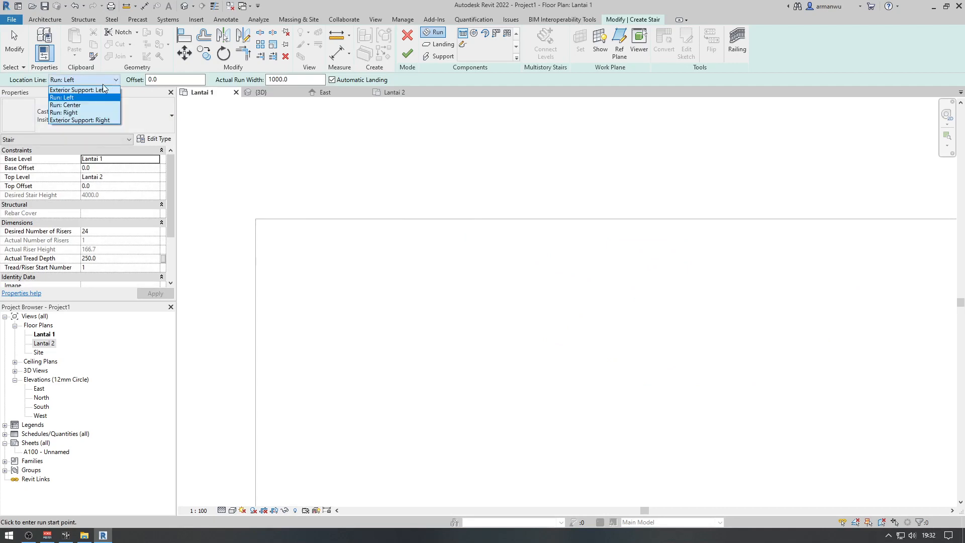
{"action": "left_click", "coordinate": [406, 91]}
{"action": "left_click", "coordinate": [397, 92]}
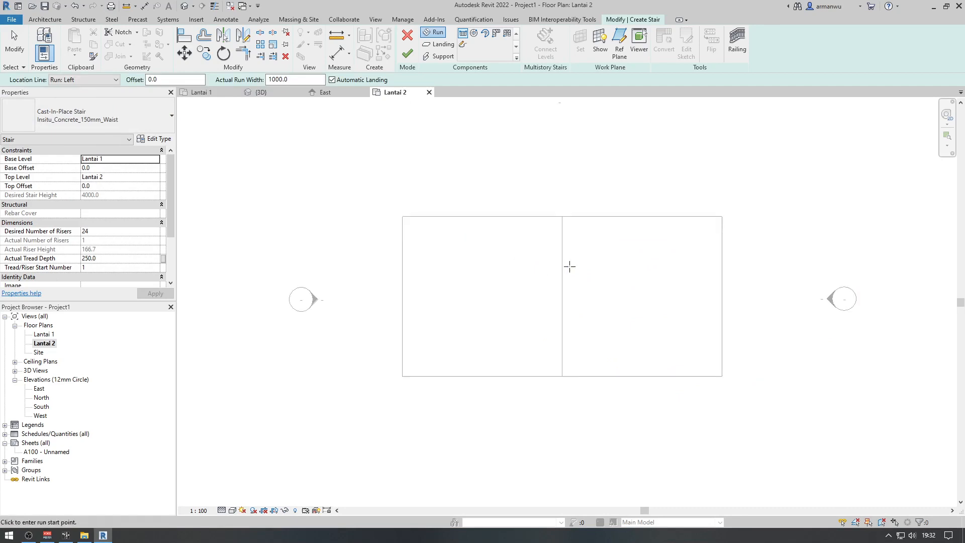
{"action": "scroll", "coordinate": [570, 267], "scroll_direction": "up", "scroll_amount": 2}
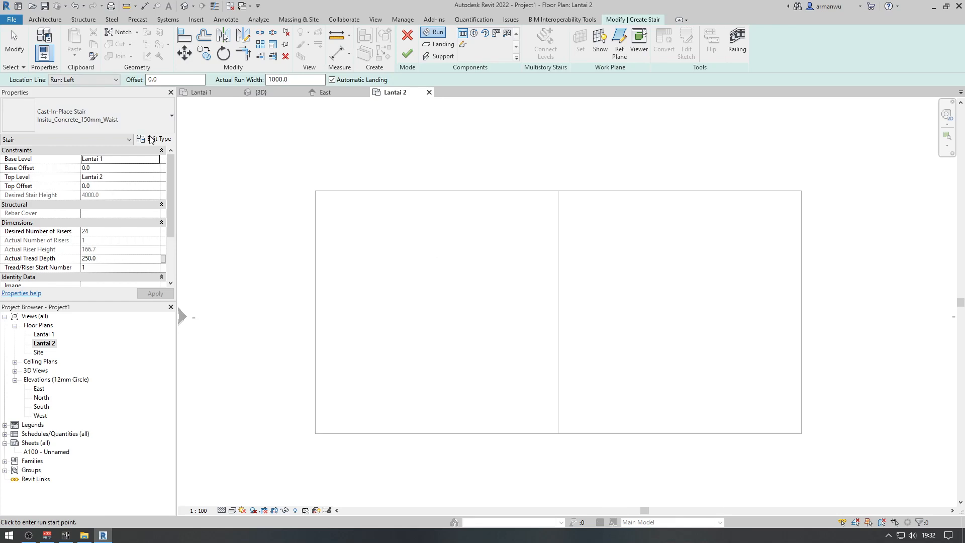
Examine the desired number of risers and the calculation rules in the stair's type properties
{"action": "left_click_drag", "start_coordinate": [167, 192], "coordinate": [167, 238]}
{"action": "left_click", "coordinate": [100, 169]}
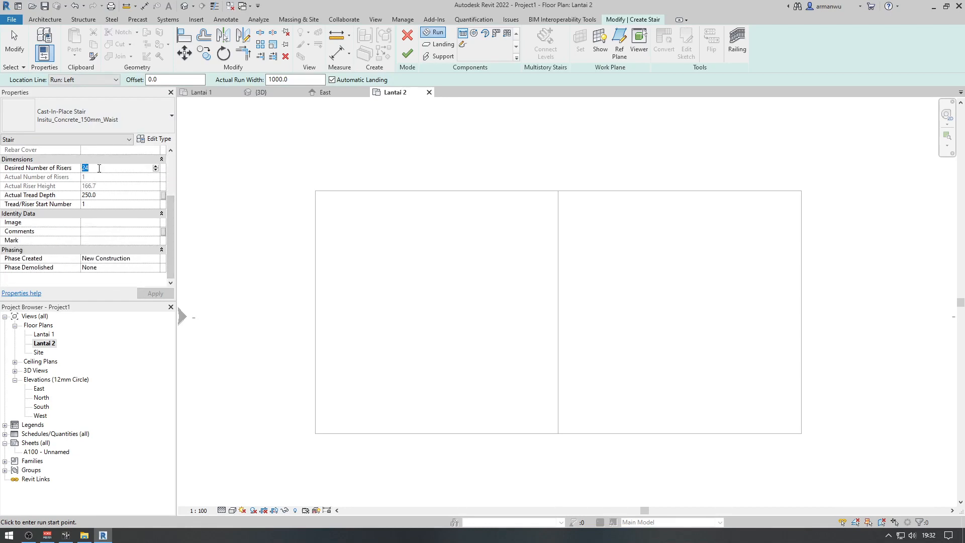
{"action": "left_click", "coordinate": [156, 139]}
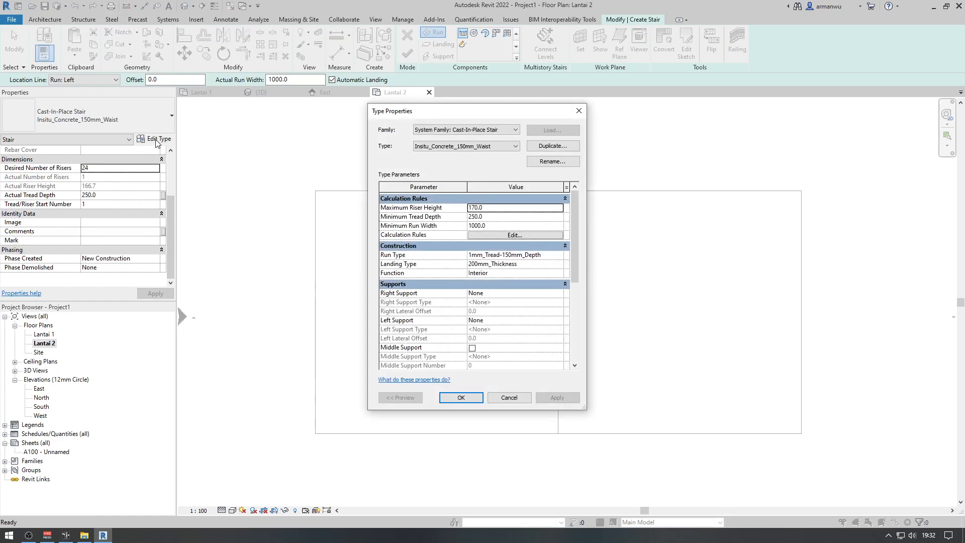
{"action": "left_click", "coordinate": [493, 208]}
{"action": "left_click", "coordinate": [502, 236]}
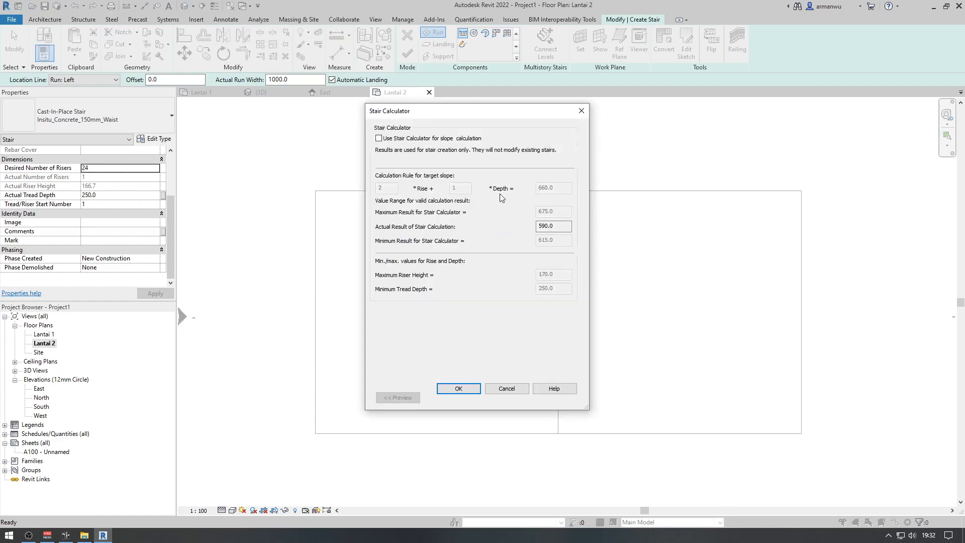
{"action": "left_click", "coordinate": [517, 389]}
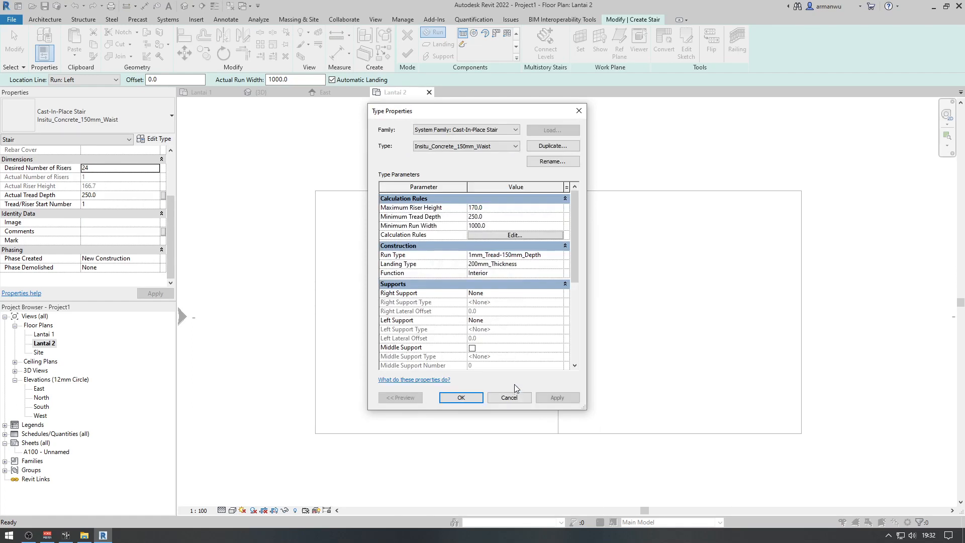
Set the stair type's maximum riser height to 180 and minimum tread depth to 280
{"action": "left_click", "coordinate": [491, 208]}
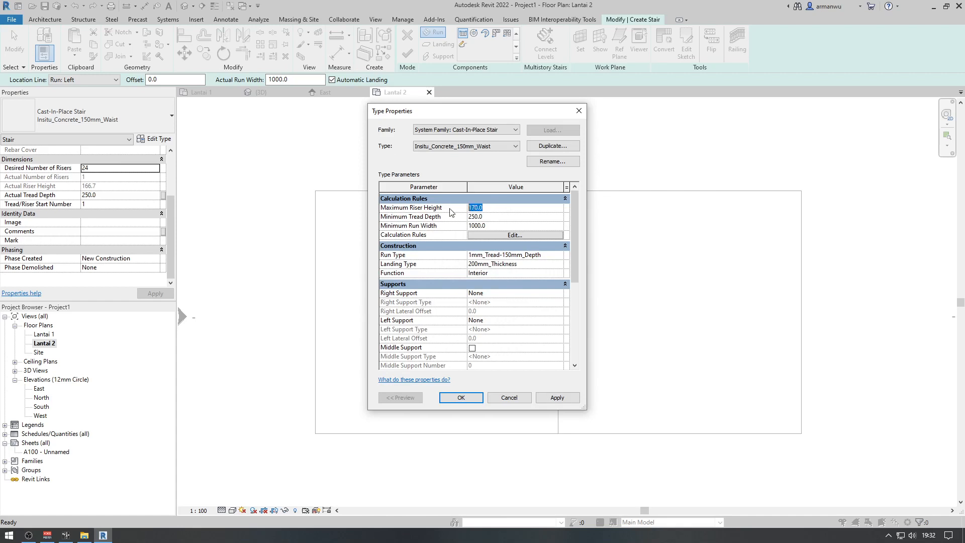
{"action": "key", "text": "Return"}
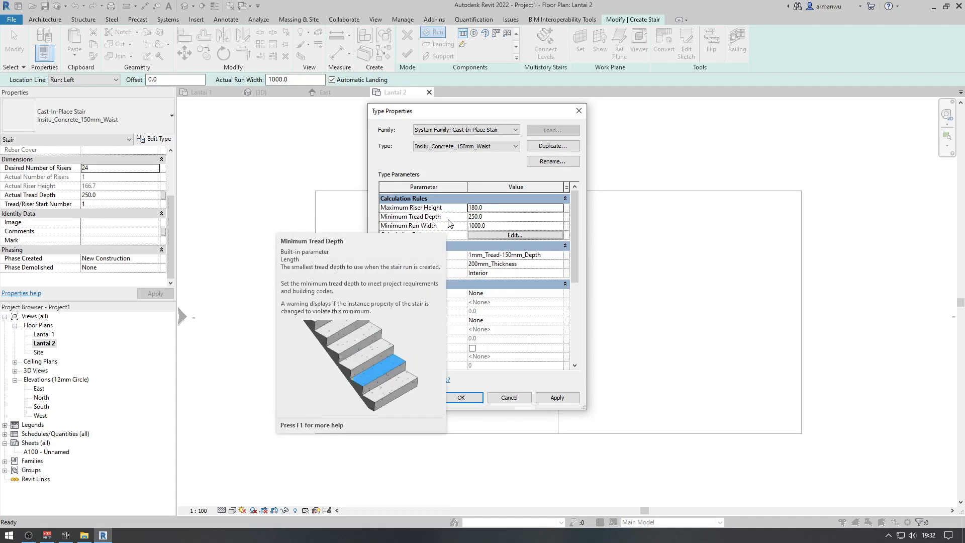
{"action": "left_click", "coordinate": [515, 220]}
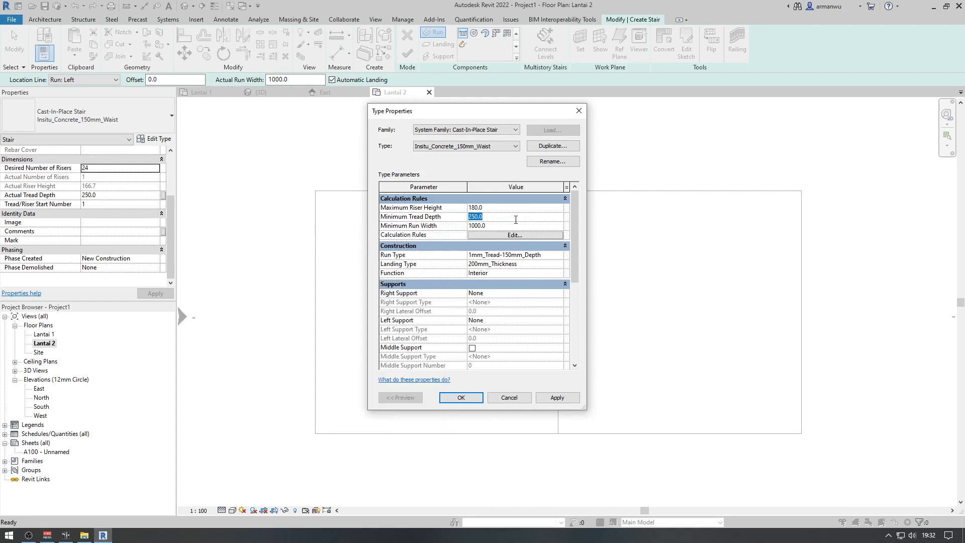
{"action": "type", "text": "280.0"}
{"action": "left_click", "coordinate": [494, 225]}
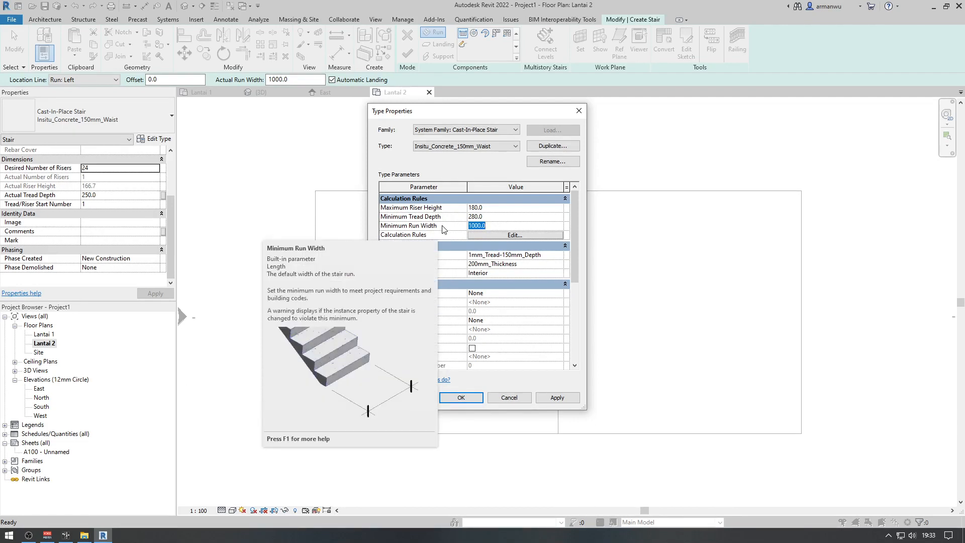
{"action": "left_click", "coordinate": [516, 226]}
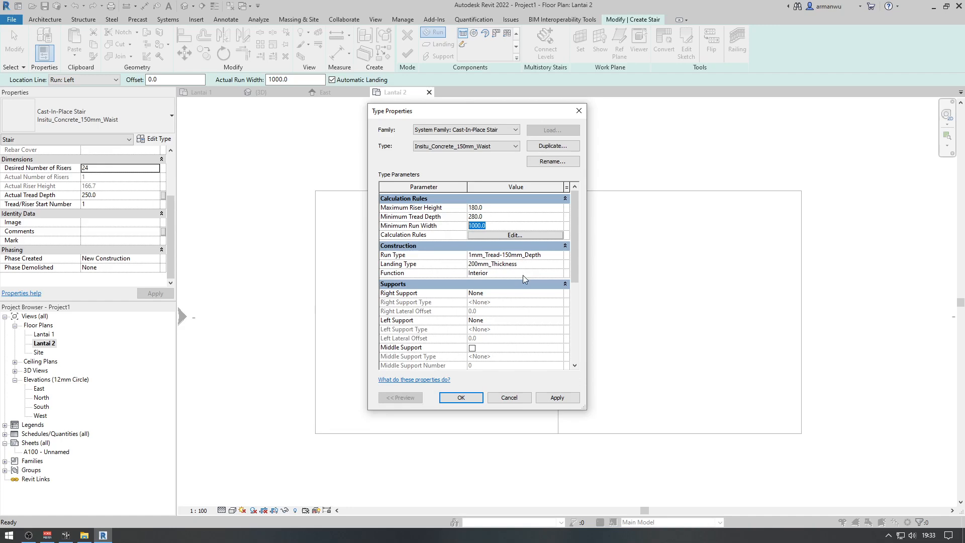
{"action": "left_click", "coordinate": [490, 209]}
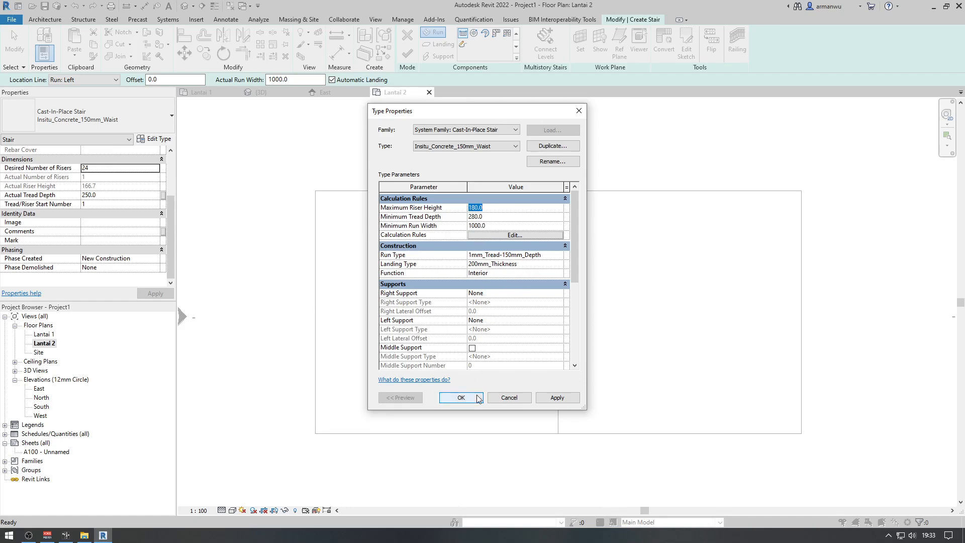
{"action": "left_click", "coordinate": [461, 397]}
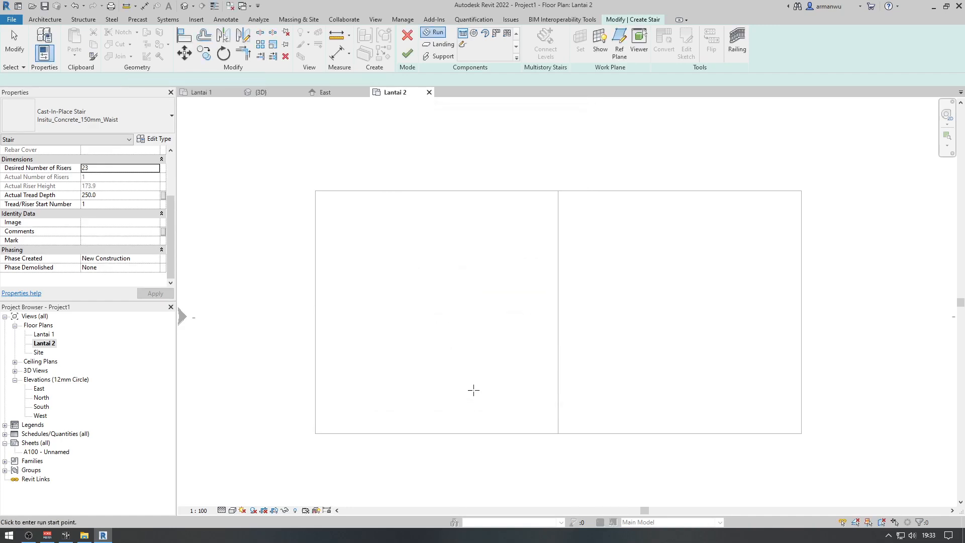
{"action": "left_click", "coordinate": [104, 169]}
{"action": "left_click", "coordinate": [152, 139]}
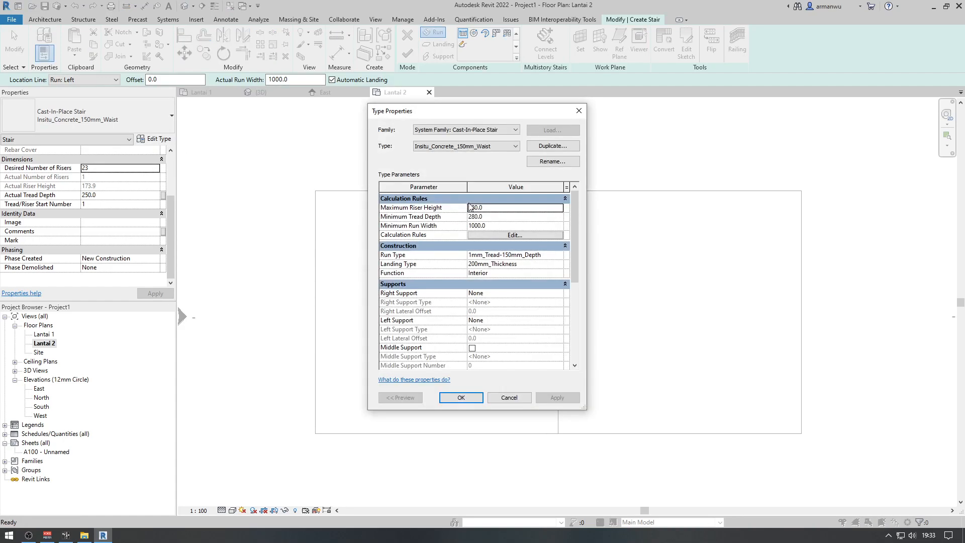
{"action": "left_click", "coordinate": [467, 399]}
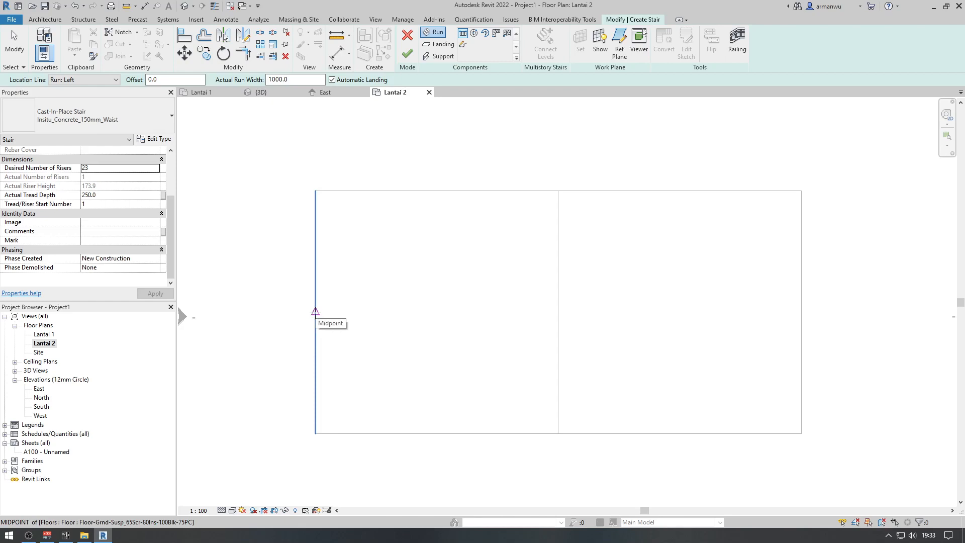
Draw a straight 23-riser run eastward from the midpoint of the lower slab's west edge and view it in 3D
{"action": "left_click", "coordinate": [315, 312]}
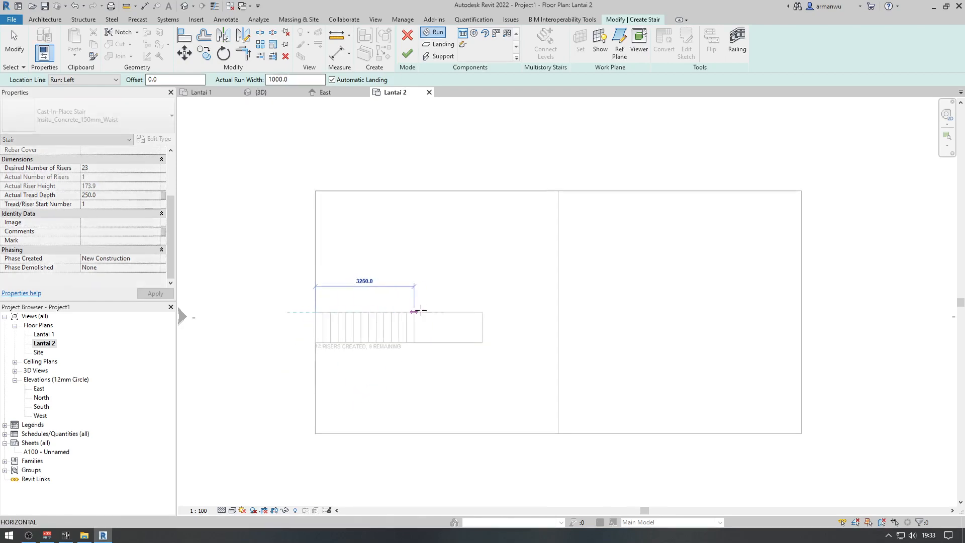
{"action": "left_click", "coordinate": [490, 312]}
{"action": "key", "text": "Escape"}
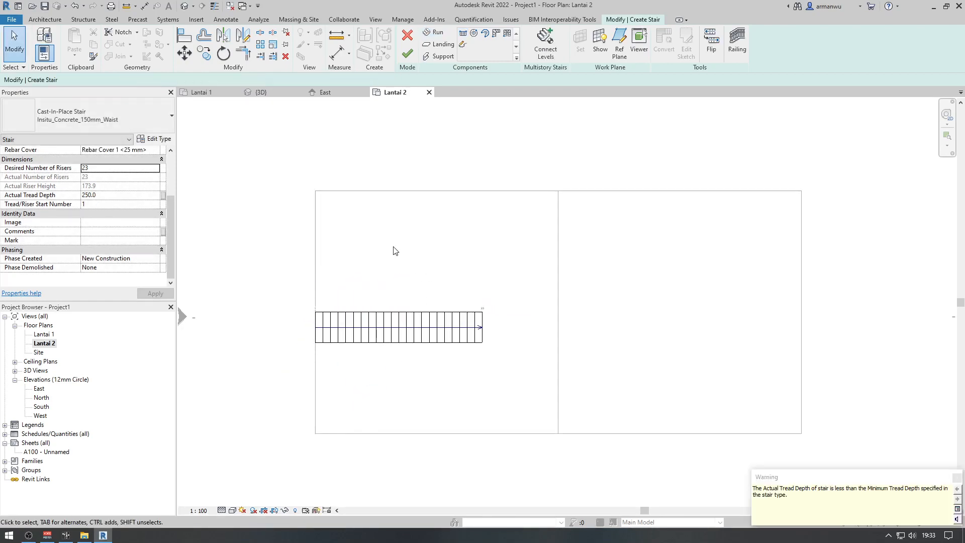
{"action": "scroll", "coordinate": [332, 347], "scroll_direction": "up", "scroll_amount": 4}
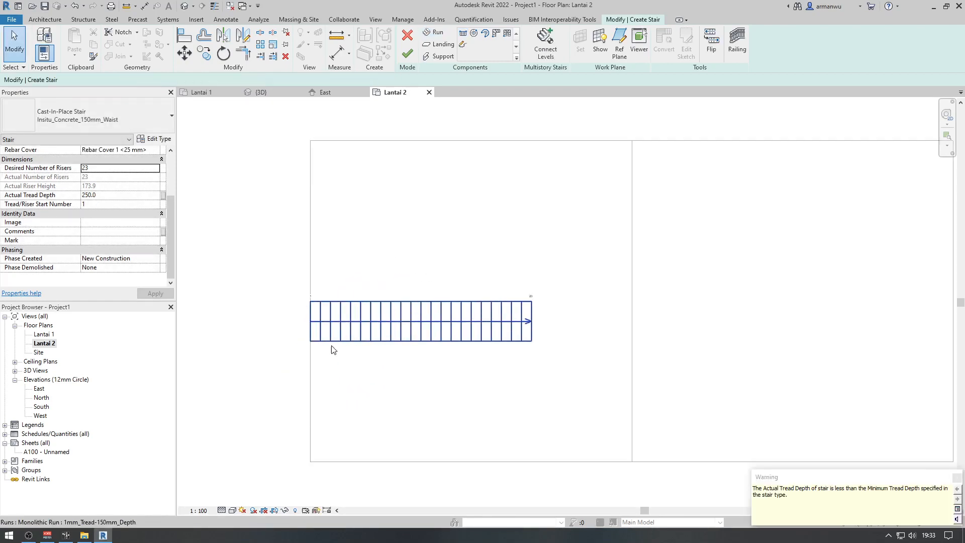
{"action": "left_click", "coordinate": [261, 92]}
{"action": "scroll", "coordinate": [527, 289], "scroll_direction": "up", "scroll_amount": 3}
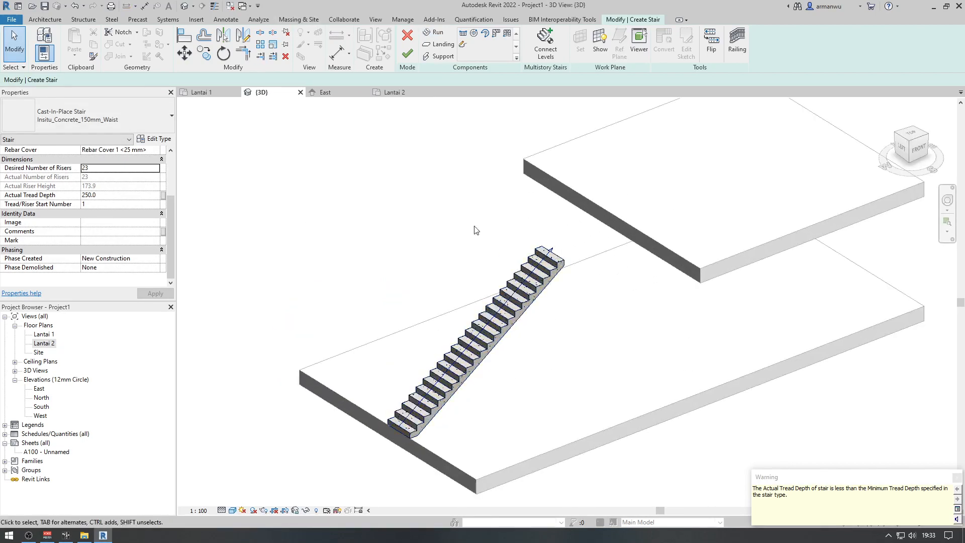
Move the stair run east in the Lantai 2 plan so its top end meets the upper slab's west edge, and check it in 3D
{"action": "left_click", "coordinate": [396, 93]}
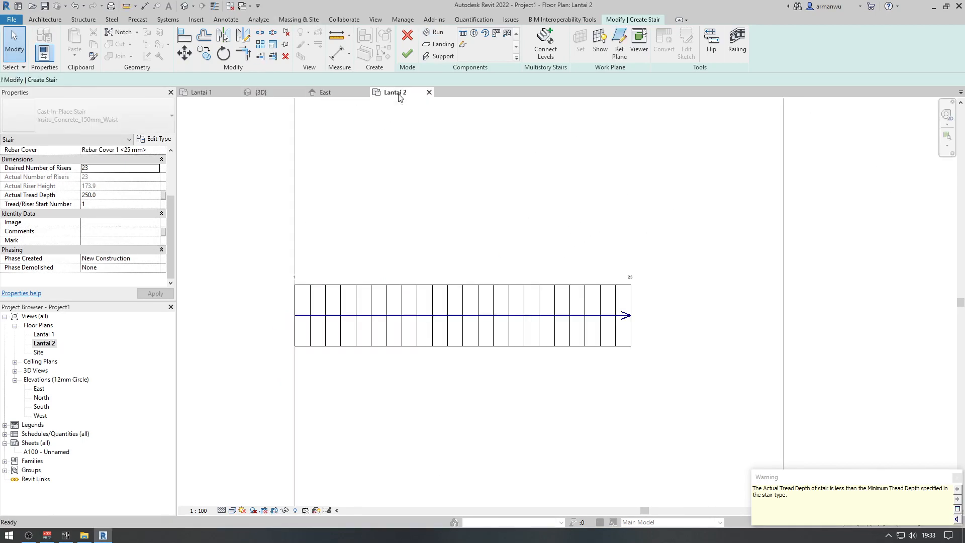
{"action": "left_click", "coordinate": [567, 286]}
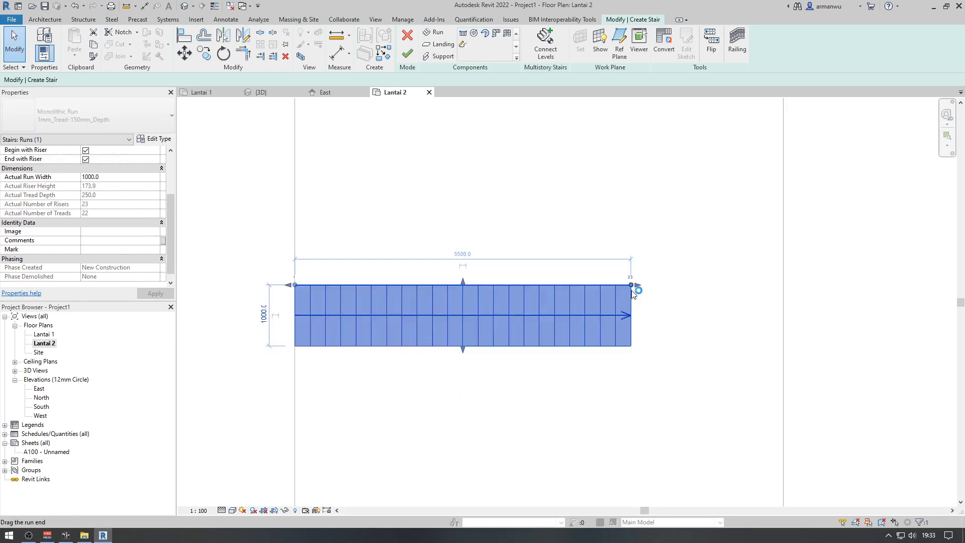
{"action": "left_click_drag", "start_coordinate": [631, 300], "coordinate": [783, 297]}
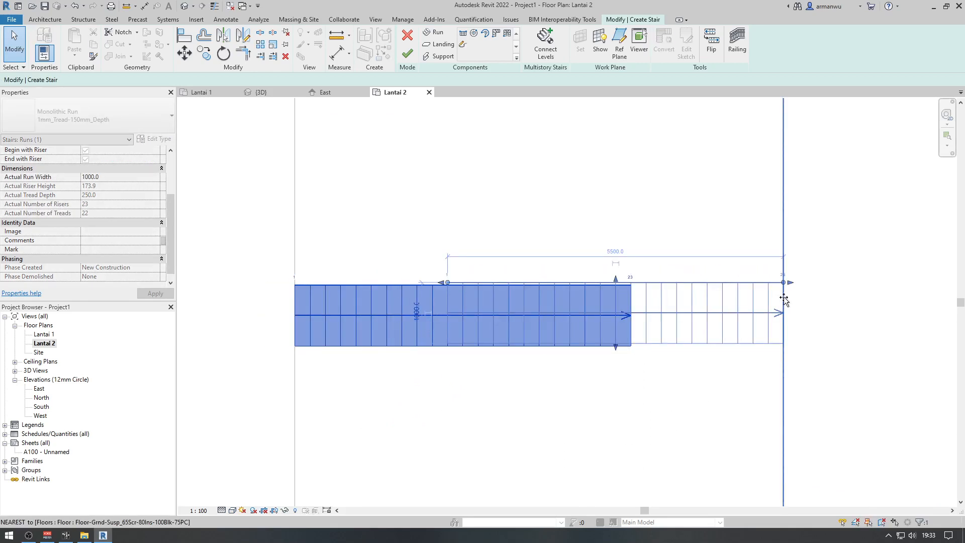
{"action": "left_click", "coordinate": [701, 204]}
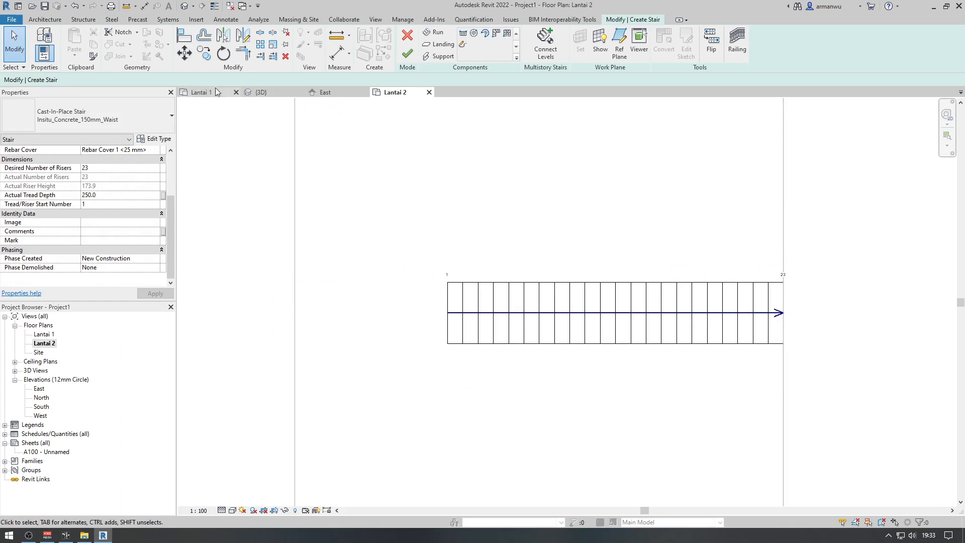
{"action": "left_click", "coordinate": [258, 92]}
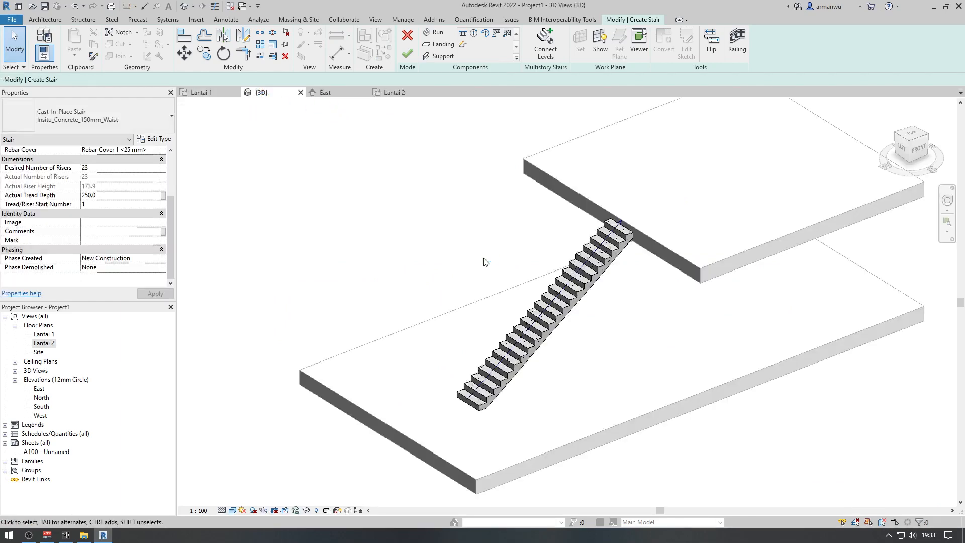
{"action": "scroll", "coordinate": [622, 240], "scroll_direction": "up", "scroll_amount": 5}
{"action": "scroll", "coordinate": [623, 240], "scroll_direction": "down", "scroll_amount": 4}
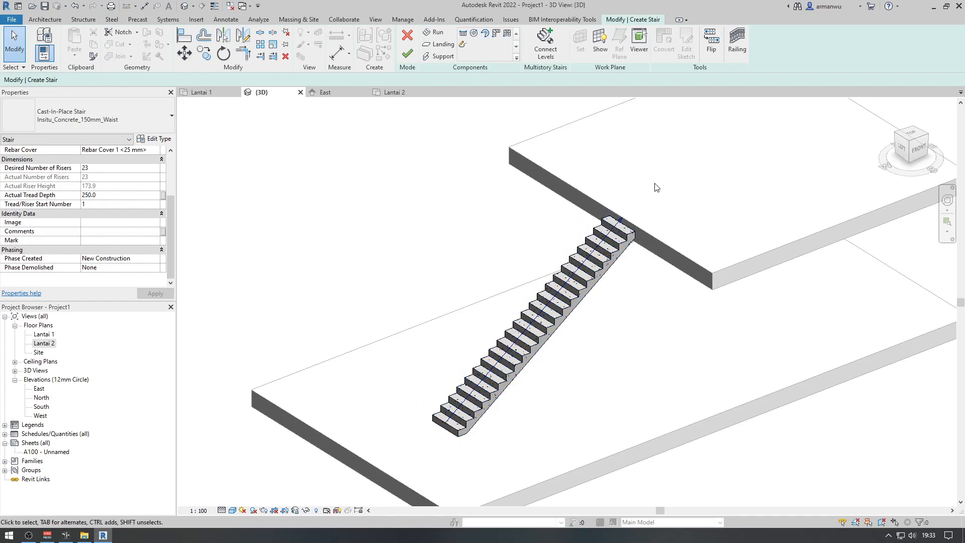
Review the 23-riser run in 3D and in the Lantai 1 plan and finish the stair
{"action": "scroll", "coordinate": [612, 231], "scroll_direction": "up", "scroll_amount": 2}
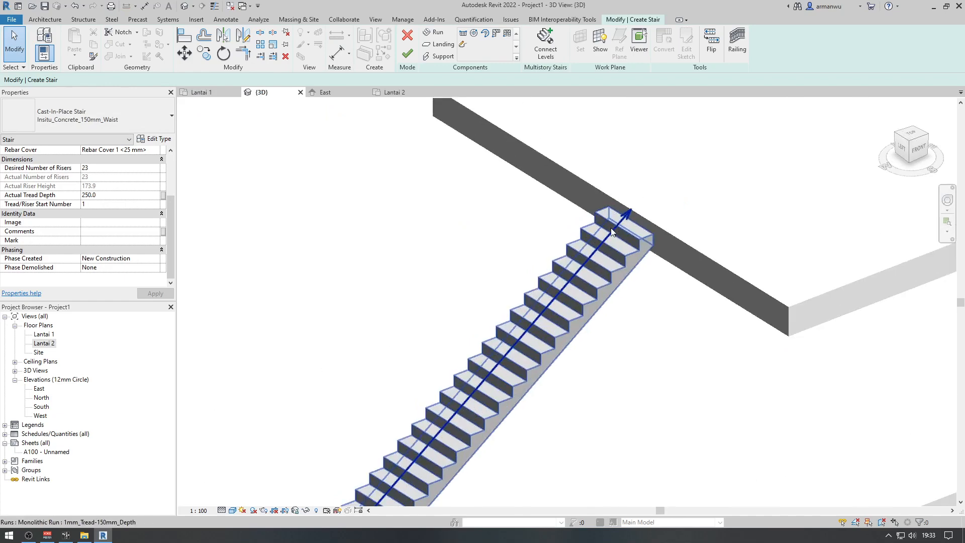
{"action": "scroll", "coordinate": [653, 292], "scroll_direction": "down", "scroll_amount": 4}
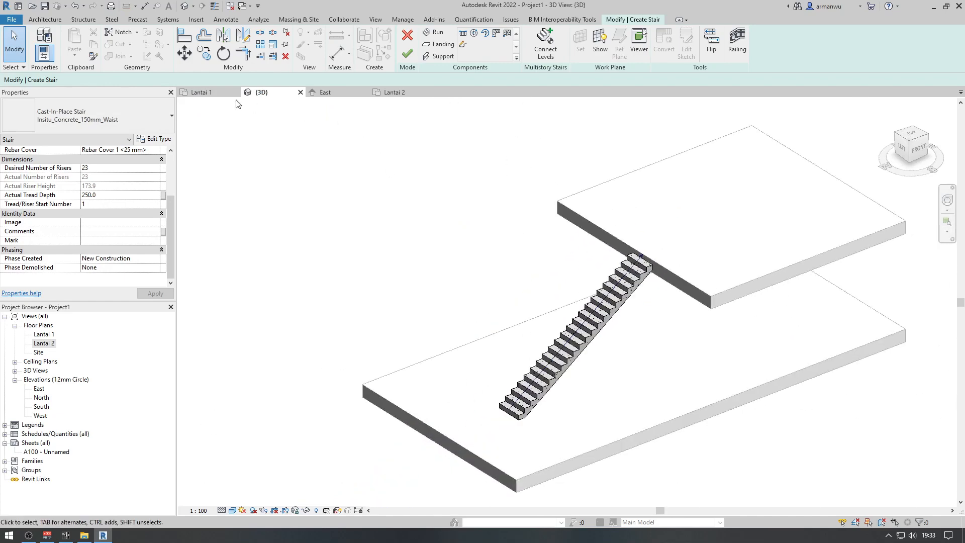
{"action": "left_click", "coordinate": [209, 87]}
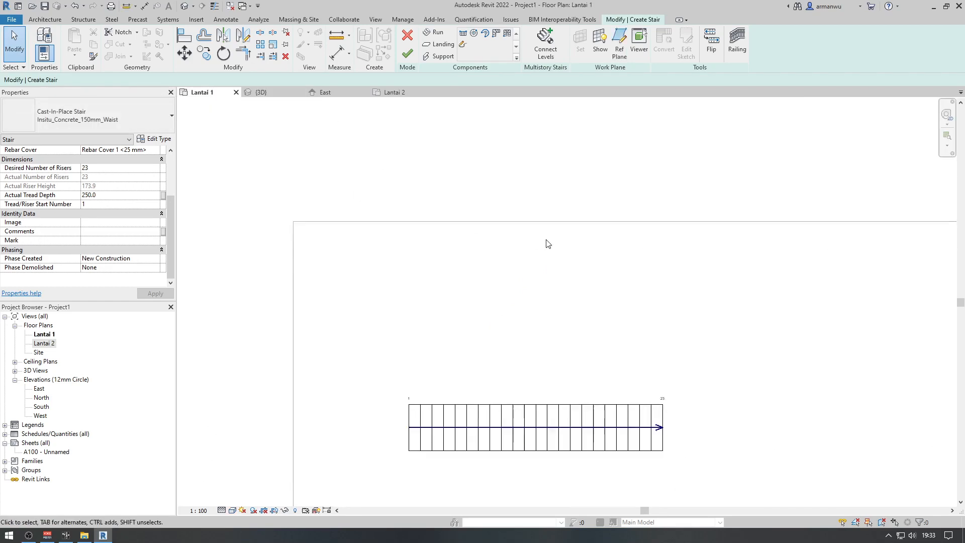
{"action": "scroll", "coordinate": [520, 384], "scroll_direction": "up", "scroll_amount": 3}
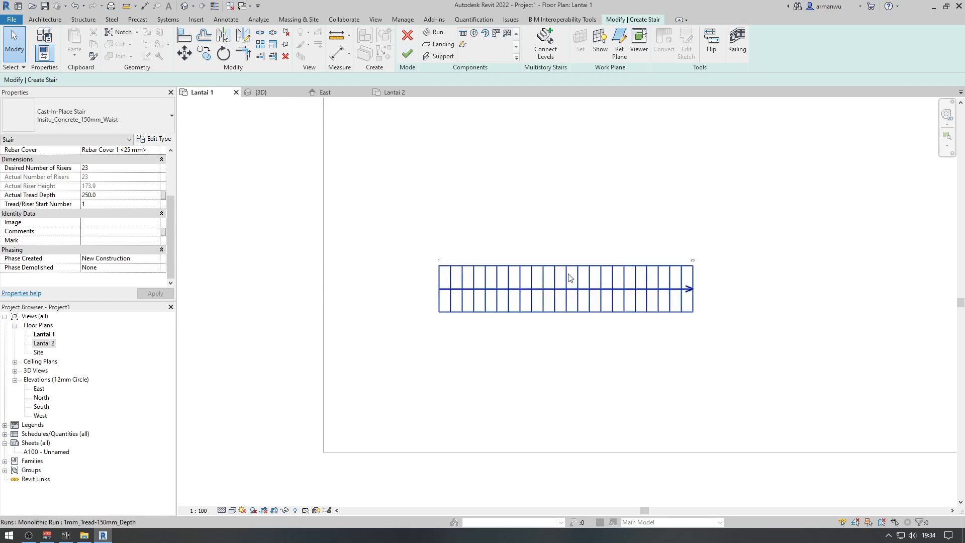
{"action": "scroll", "coordinate": [570, 279], "scroll_direction": "up", "scroll_amount": 1}
{"action": "scroll", "coordinate": [388, 261], "scroll_direction": "up", "scroll_amount": 1}
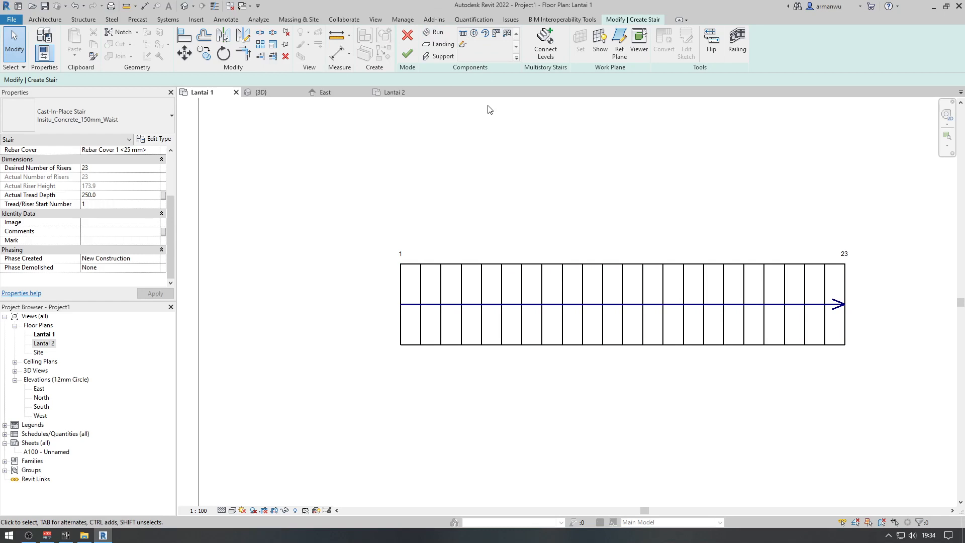
{"action": "left_click", "coordinate": [408, 52]}
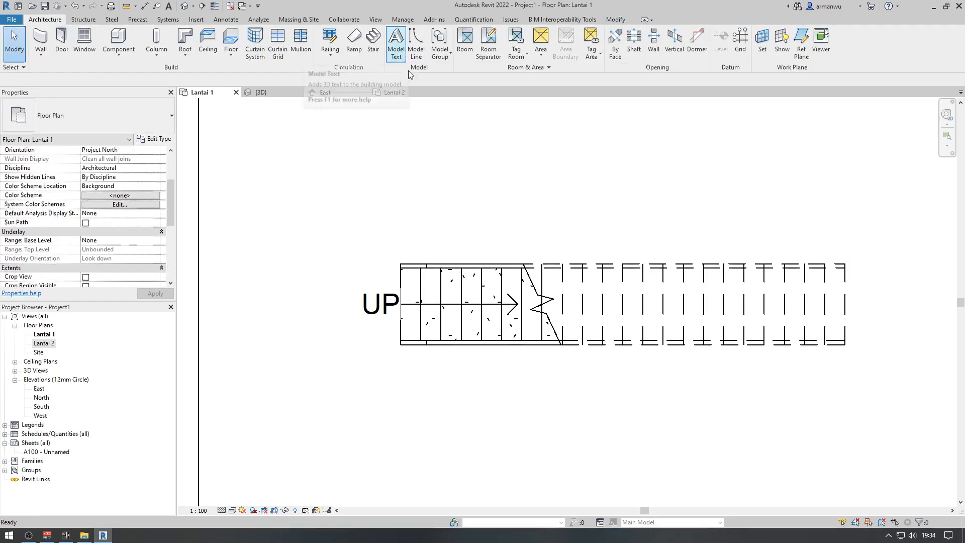
Change both stair railings to the 900mm_Pipe type in the 3D view
{"action": "left_click", "coordinate": [260, 93]}
{"action": "scroll", "coordinate": [583, 320], "scroll_direction": "up", "scroll_amount": 5}
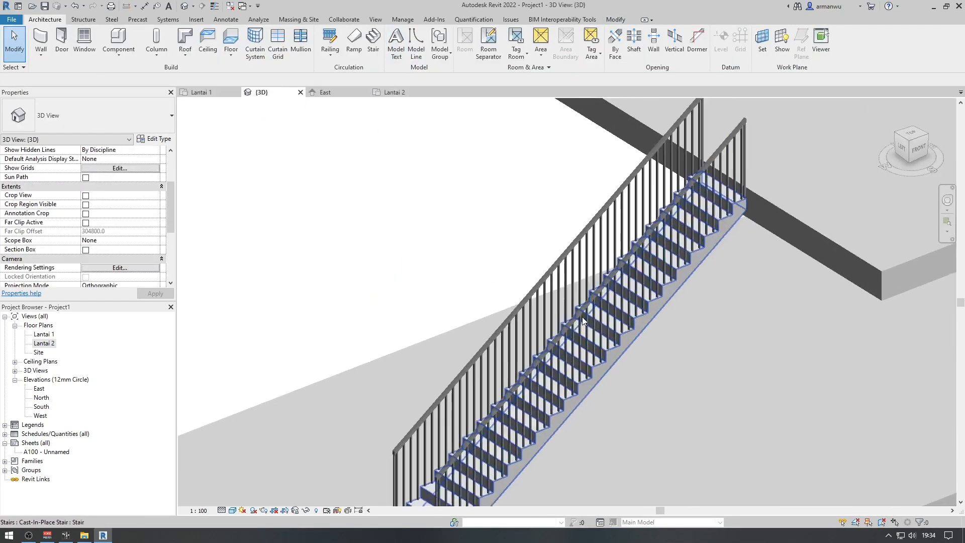
{"action": "left_click", "coordinate": [578, 240]}
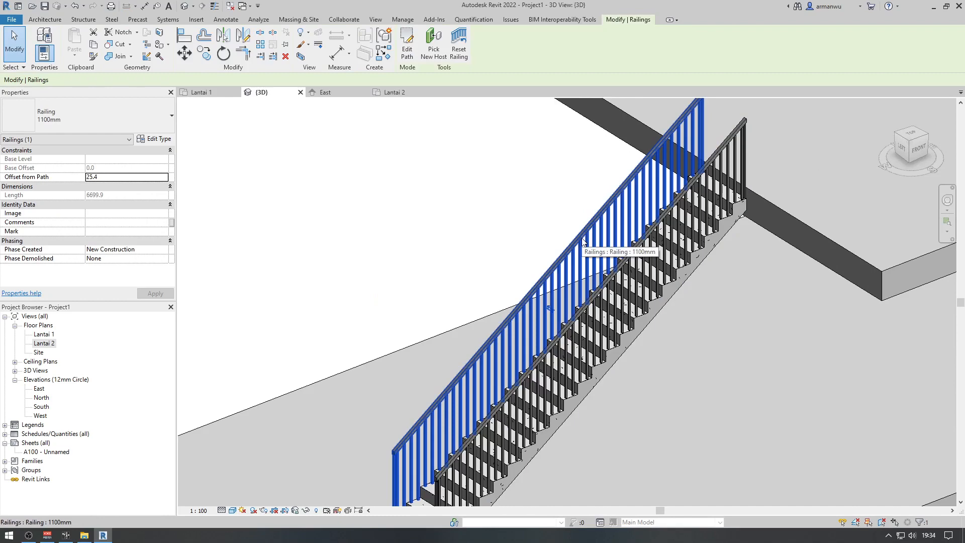
{"action": "left_click", "coordinate": [105, 117]}
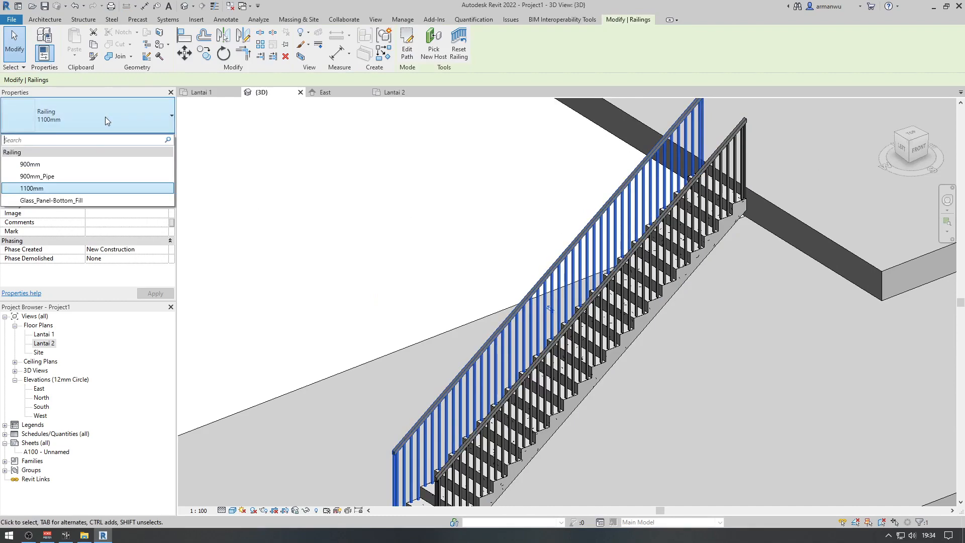
{"action": "left_click", "coordinate": [84, 176]}
{"action": "scroll", "coordinate": [584, 237], "scroll_direction": "up", "scroll_amount": 2}
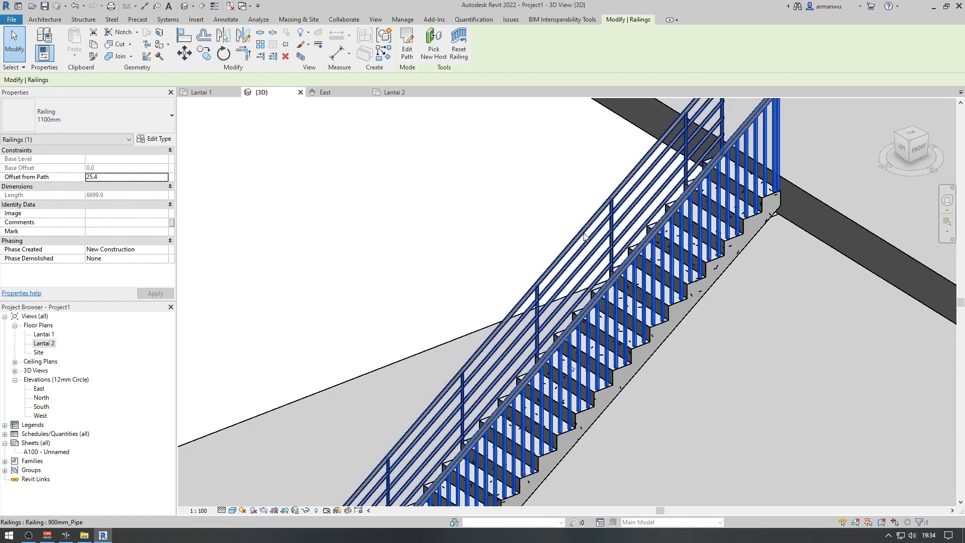
{"action": "left_click", "coordinate": [104, 116]}
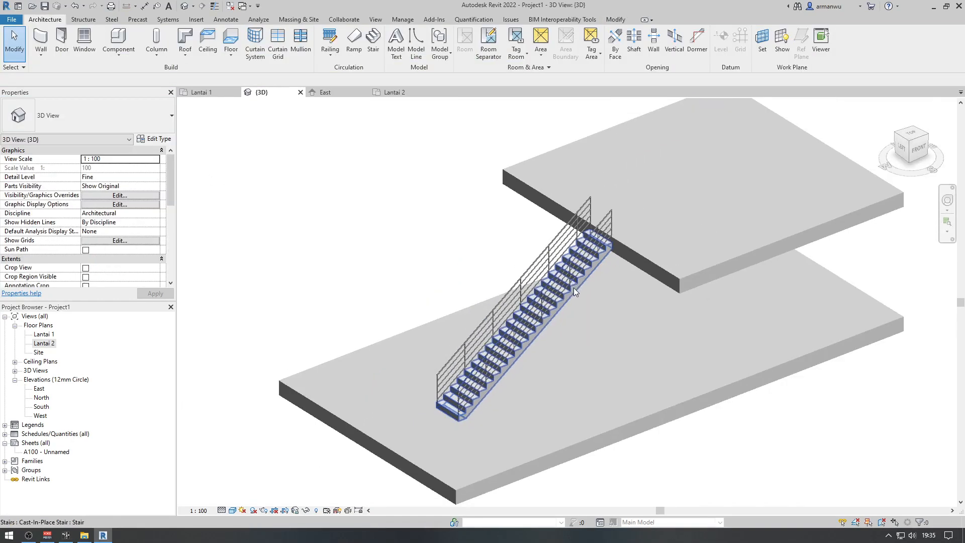
{"action": "scroll", "coordinate": [603, 211], "scroll_direction": "up", "scroll_amount": 5}
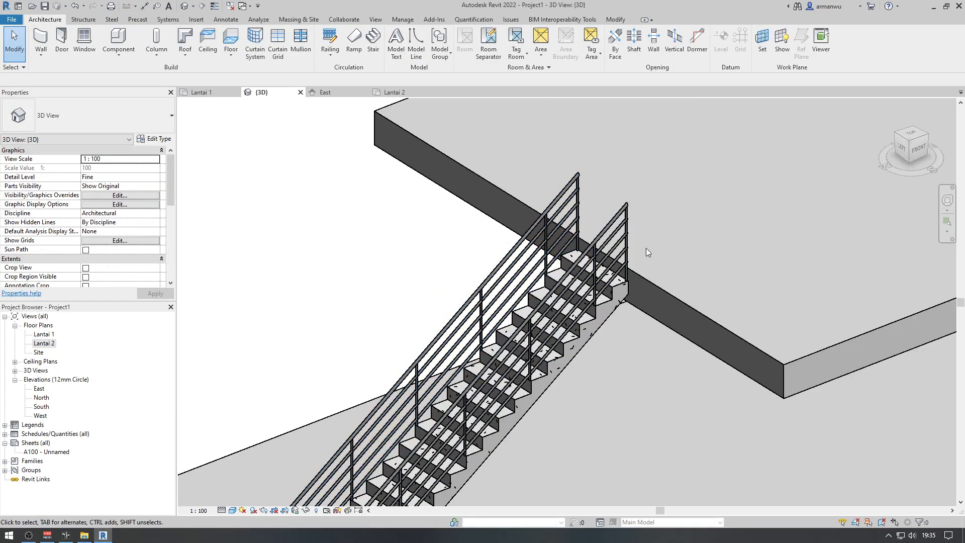
In the Lantai 2 plan, edit the north railing's path and draw a segment about 3800 mm northward, 80 mm inside the upper slab's west edge
{"action": "left_click", "coordinate": [395, 93]}
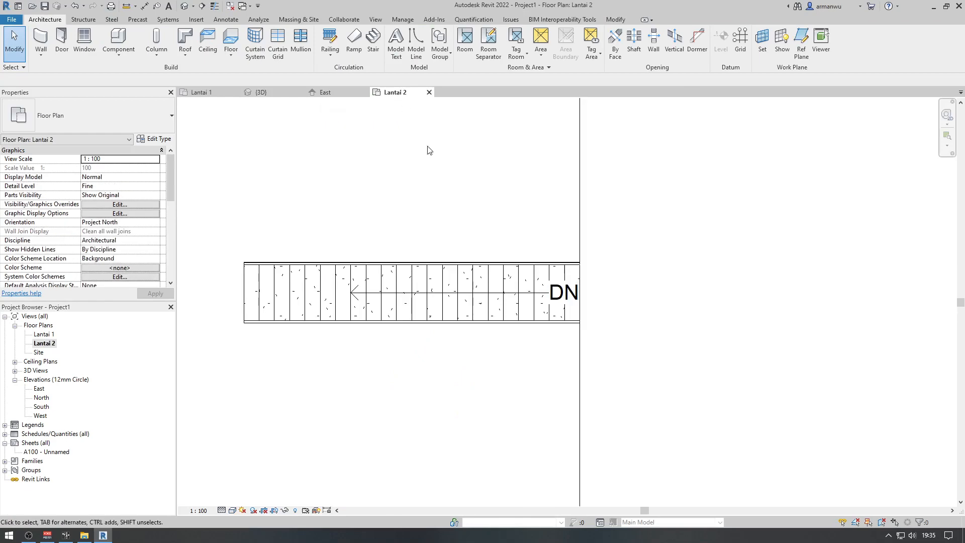
{"action": "scroll", "coordinate": [598, 266], "scroll_direction": "up", "scroll_amount": 3}
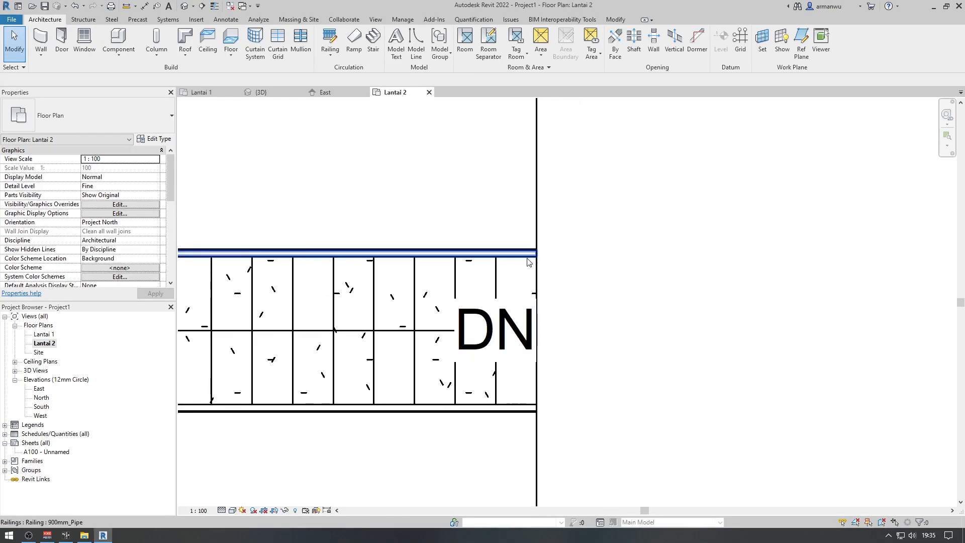
{"action": "left_click", "coordinate": [528, 261]}
{"action": "scroll", "coordinate": [541, 254], "scroll_direction": "up", "scroll_amount": 2}
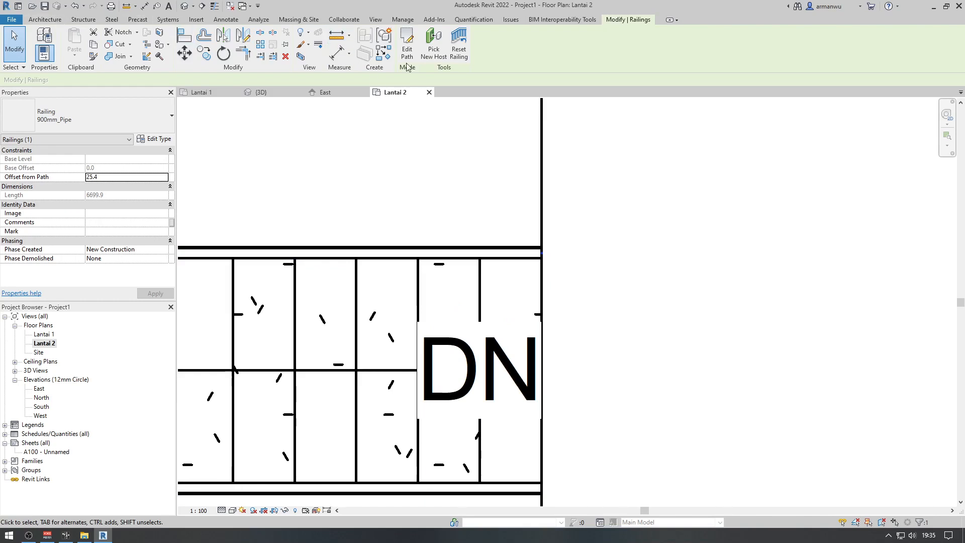
{"action": "left_click", "coordinate": [407, 46]}
{"action": "scroll", "coordinate": [509, 236], "scroll_direction": "down", "scroll_amount": 1}
{"action": "scroll", "coordinate": [509, 236], "scroll_direction": "down", "scroll_amount": 2}
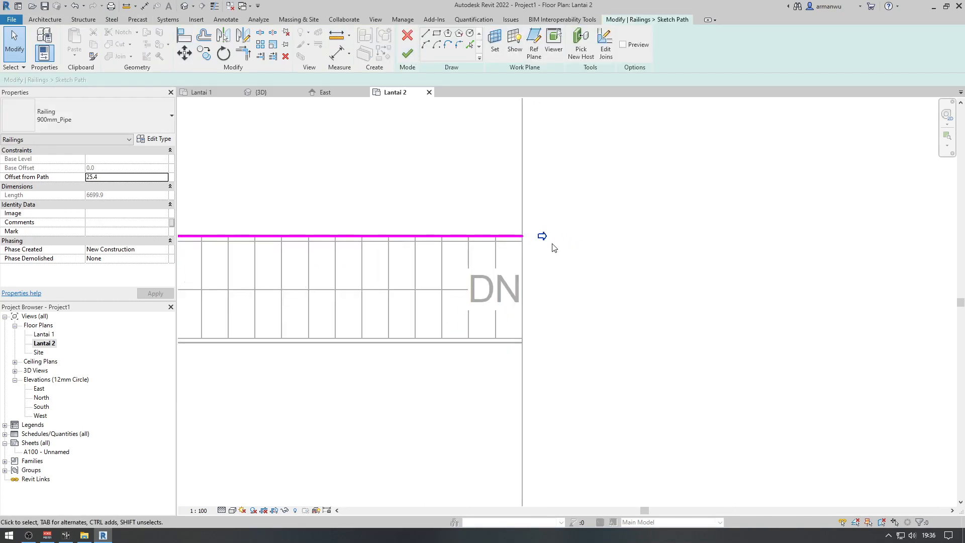
{"action": "left_click", "coordinate": [426, 35]}
{"action": "scroll", "coordinate": [527, 237], "scroll_direction": "up", "scroll_amount": 4}
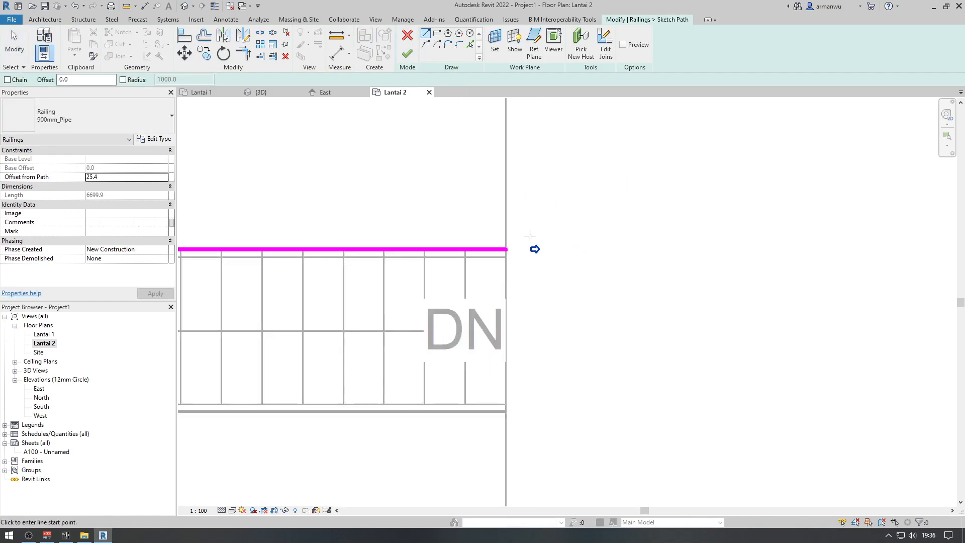
{"action": "left_click", "coordinate": [511, 257]}
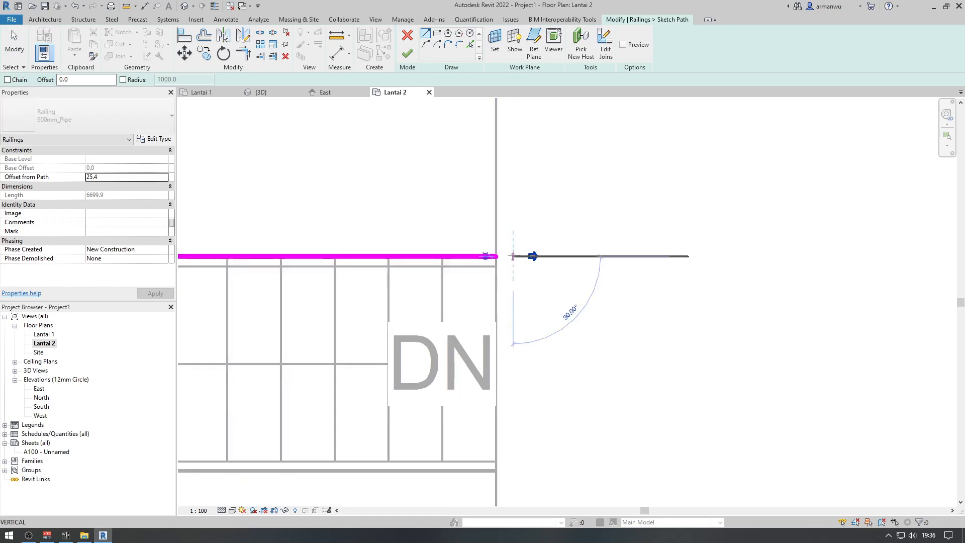
{"action": "scroll", "coordinate": [512, 251], "scroll_direction": "down", "scroll_amount": 5}
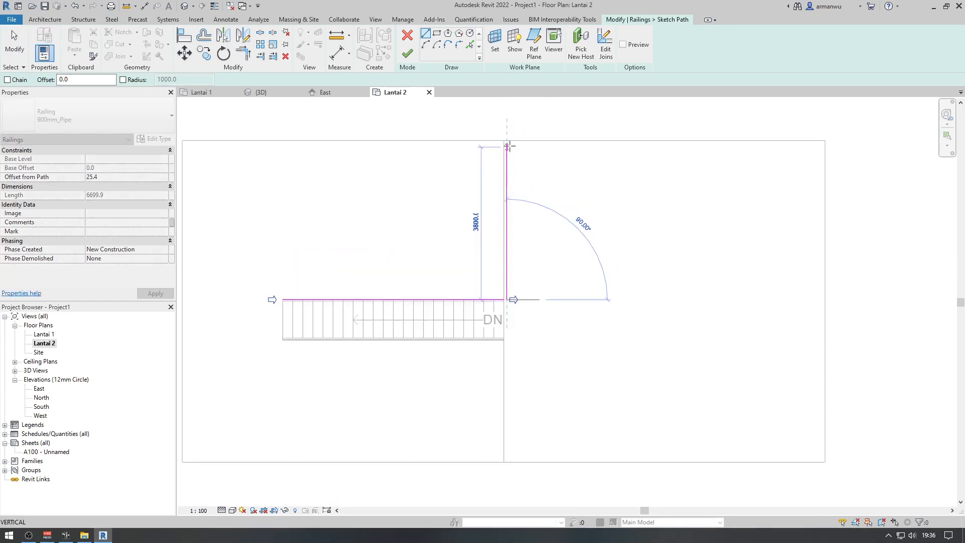
{"action": "left_click", "coordinate": [512, 145]}
Extend the north railing's stair segment to meet the new slab-edge segment and finish the path
{"action": "scroll", "coordinate": [514, 300], "scroll_direction": "up", "scroll_amount": 5}
{"action": "scroll", "coordinate": [502, 287], "scroll_direction": "up", "scroll_amount": 3}
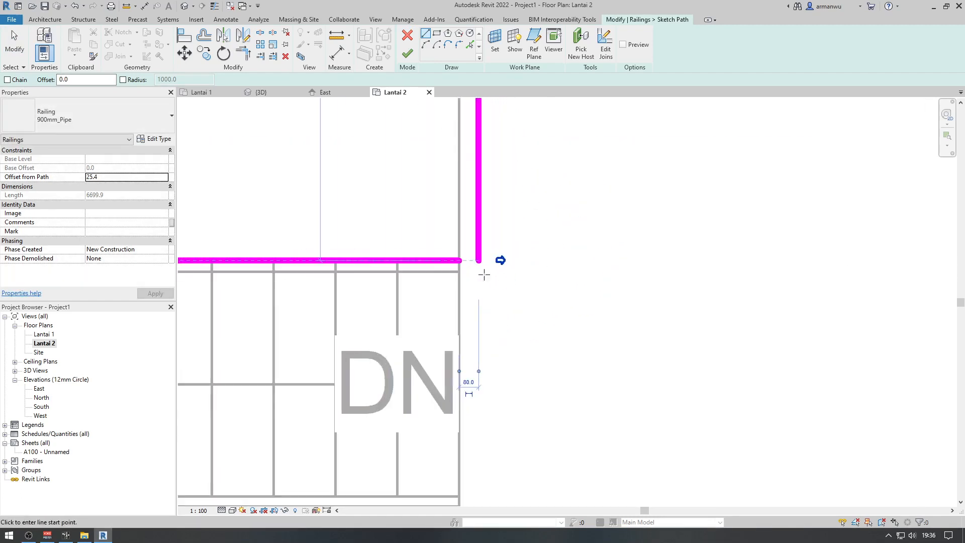
{"action": "key", "text": "Escape"}
{"action": "left_click", "coordinate": [460, 261]}
{"action": "left_click_drag", "start_coordinate": [459, 261], "coordinate": [478, 259]}
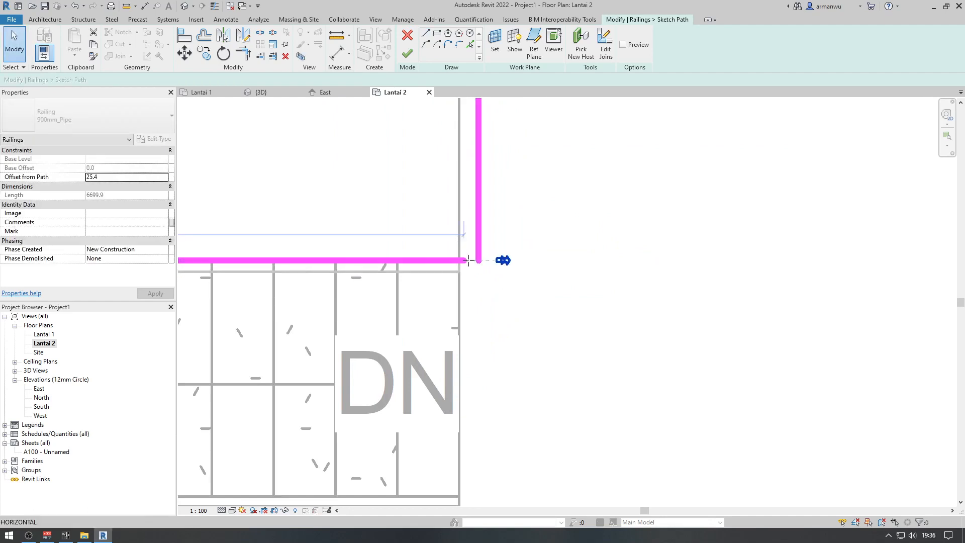
{"action": "left_click", "coordinate": [311, 260]}
{"action": "left_click", "coordinate": [407, 54]}
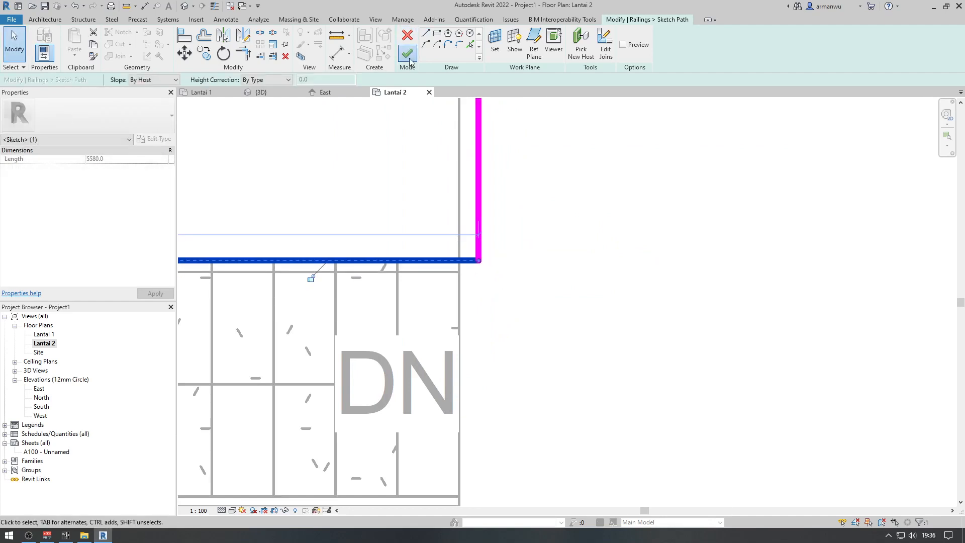
Examine in 3D how the extended north railing turns from the stair onto the upper slab
{"action": "scroll", "coordinate": [478, 261], "scroll_direction": "down", "scroll_amount": 2}
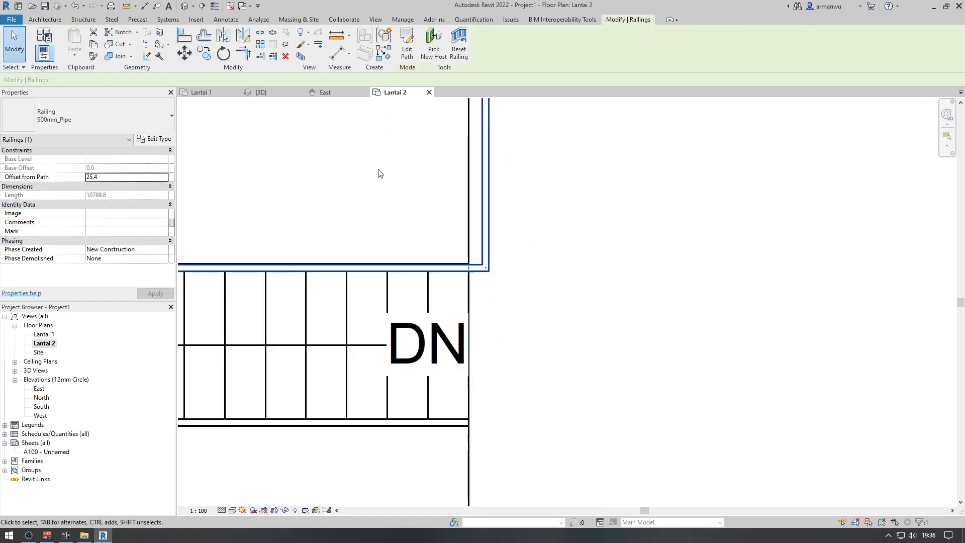
{"action": "left_click", "coordinate": [193, 92]}
{"action": "left_click", "coordinate": [268, 95]}
{"action": "scroll", "coordinate": [476, 277], "scroll_direction": "down", "scroll_amount": 3}
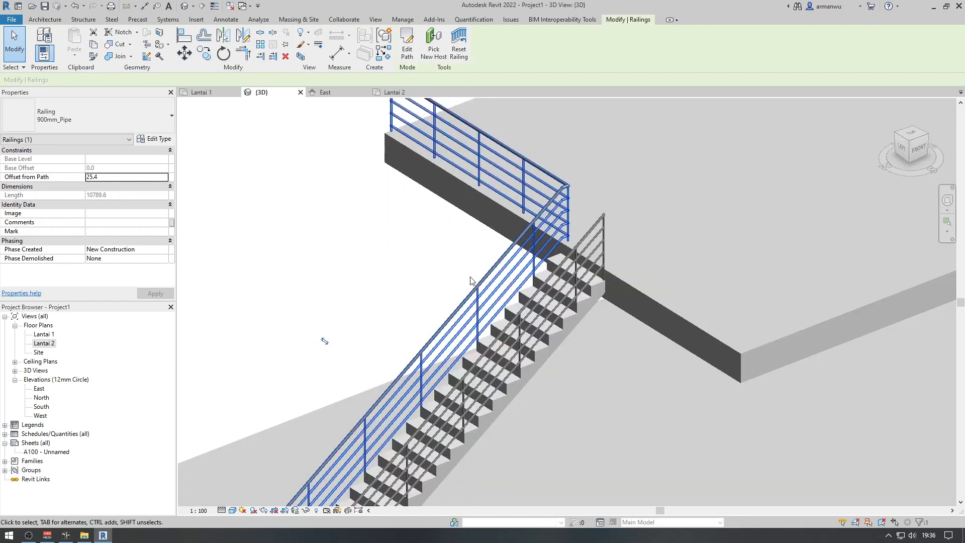
{"action": "left_click", "coordinate": [375, 241]}
{"action": "scroll", "coordinate": [431, 272], "scroll_direction": "down", "scroll_amount": 1}
{"action": "middle_click_drag", "start_coordinate": [430, 275], "coordinate": [543, 221], "text": "shift"}
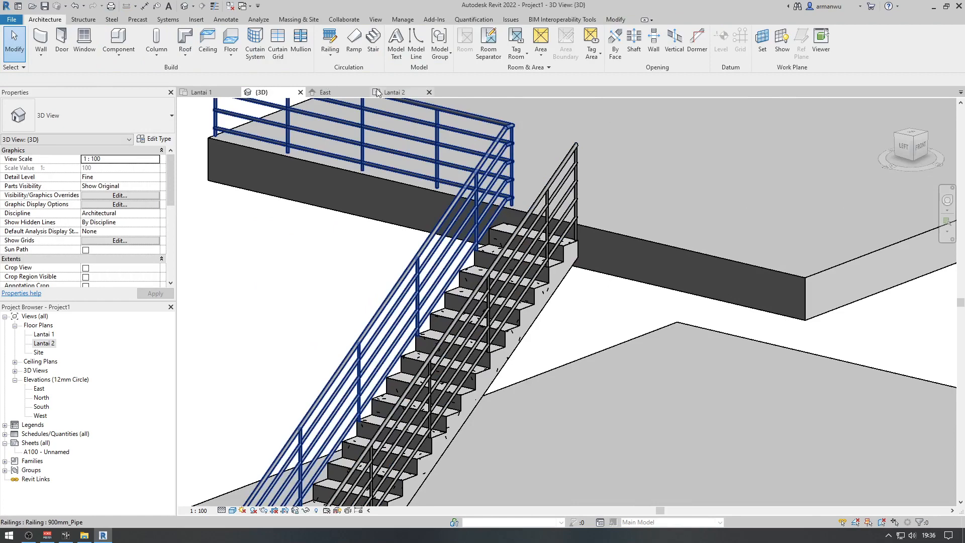
In the Lantai 2 plan, edit the south railing's path and draw a segment southward just inside the upper slab's west edge
{"action": "left_click", "coordinate": [394, 92]}
{"action": "scroll", "coordinate": [459, 296], "scroll_direction": "down", "scroll_amount": 2}
{"action": "scroll", "coordinate": [459, 371], "scroll_direction": "up", "scroll_amount": 3}
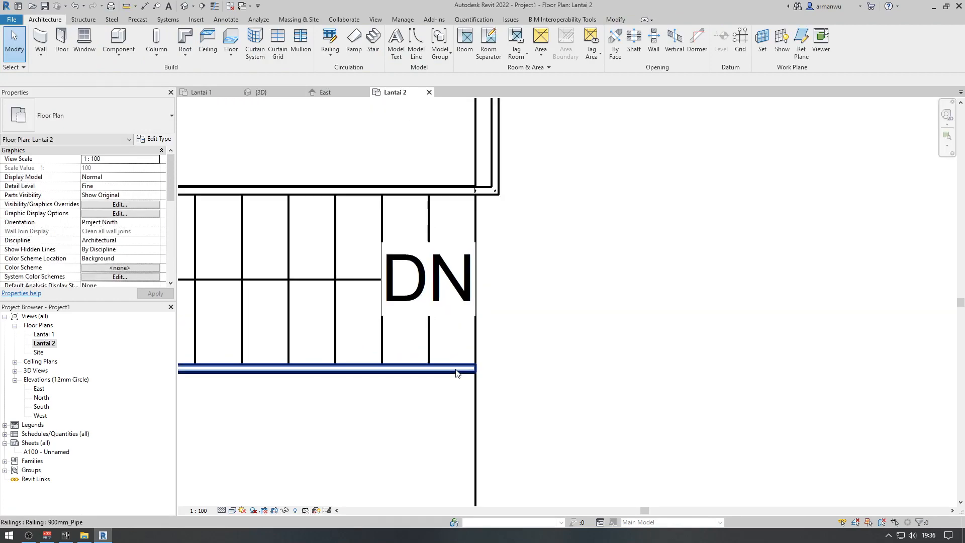
{"action": "left_click", "coordinate": [459, 371]}
{"action": "left_click", "coordinate": [406, 52]}
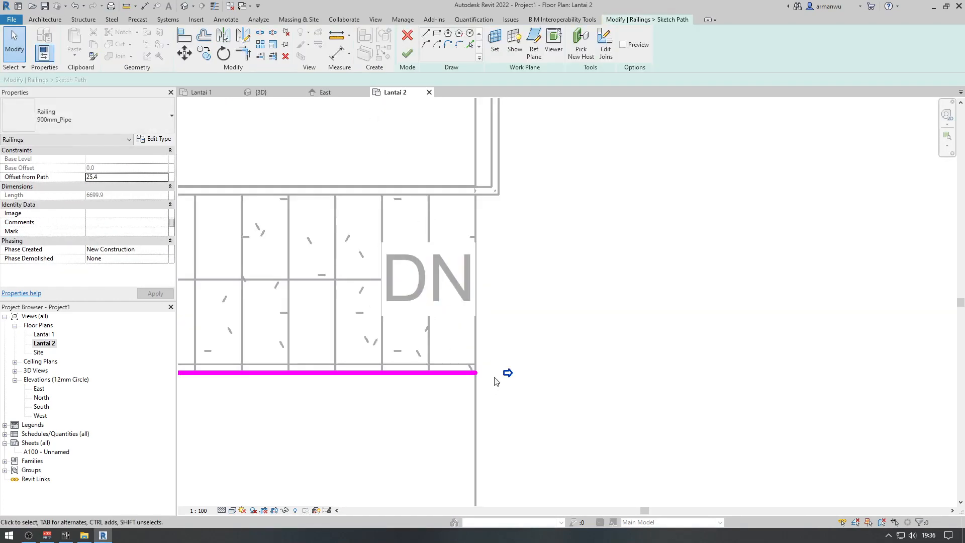
{"action": "scroll", "coordinate": [473, 152], "scroll_direction": "down", "scroll_amount": 2}
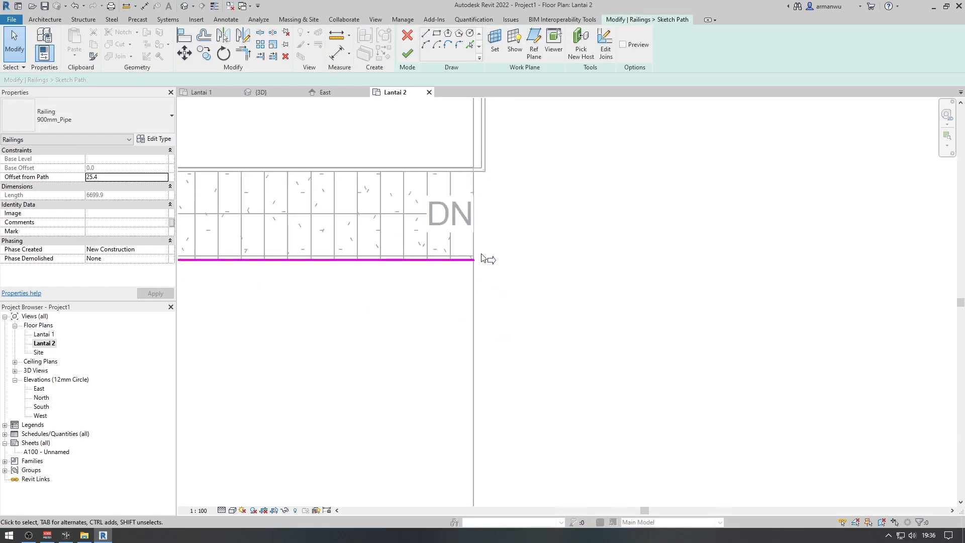
{"action": "key", "text": "l"}
{"action": "key", "text": "i"}
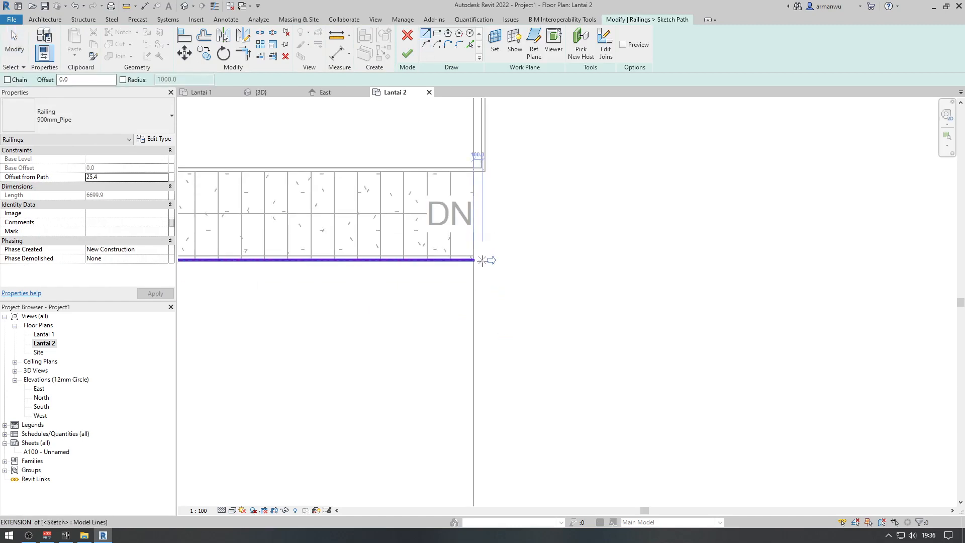
{"action": "left_click", "coordinate": [482, 260]}
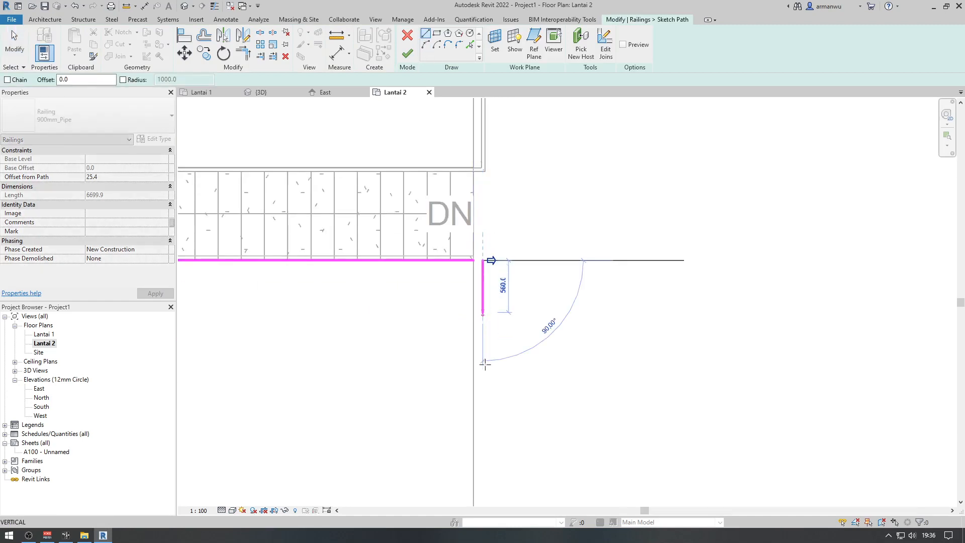
{"action": "scroll", "coordinate": [485, 363], "scroll_direction": "down", "scroll_amount": 2}
{"action": "left_click", "coordinate": [484, 446]}
Trim/extend the south railing's two path segments to a corner, finish the path and check the railing in 3D
{"action": "scroll", "coordinate": [479, 316], "scroll_direction": "up", "scroll_amount": 3}
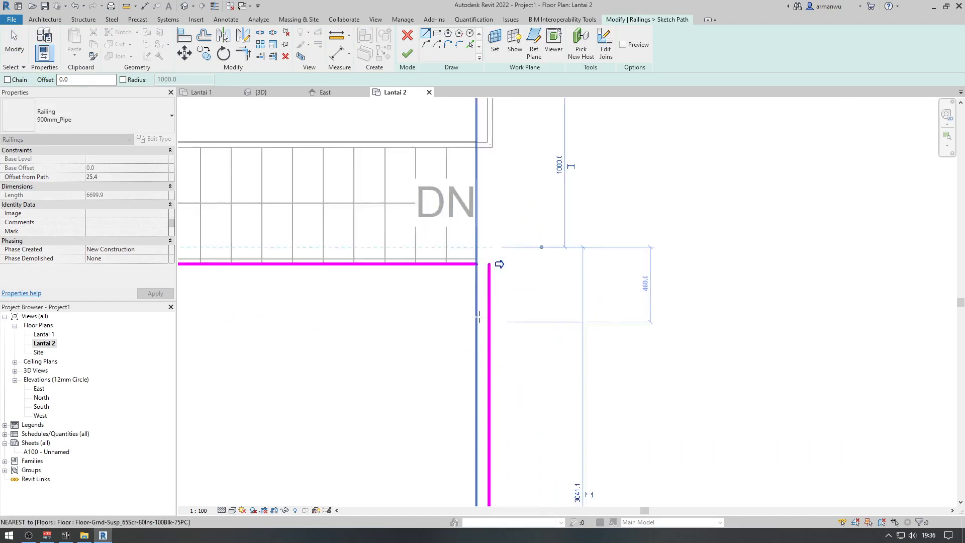
{"action": "scroll", "coordinate": [479, 315], "scroll_direction": "up", "scroll_amount": 1}
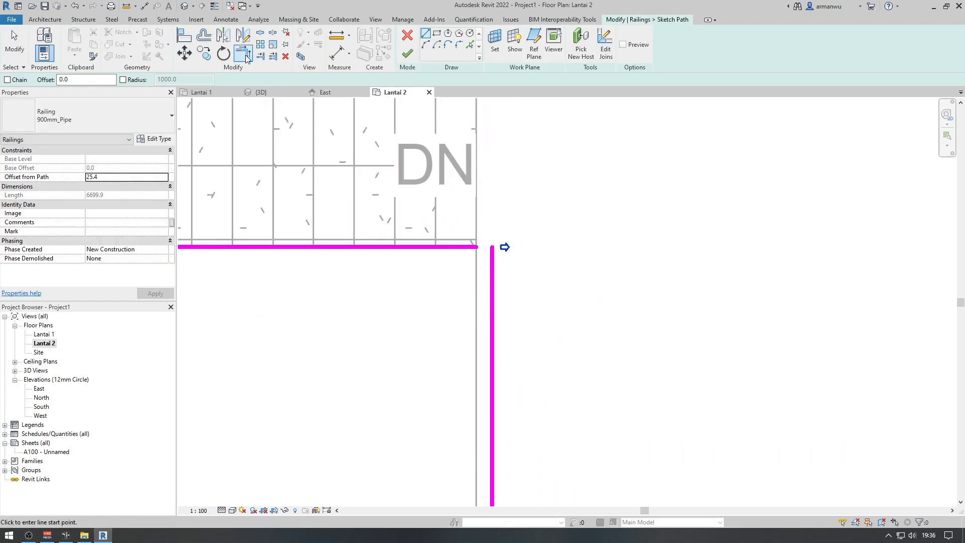
{"action": "key", "text": "Escape"}
{"action": "left_click", "coordinate": [493, 264]}
{"action": "key", "text": "Escape"}
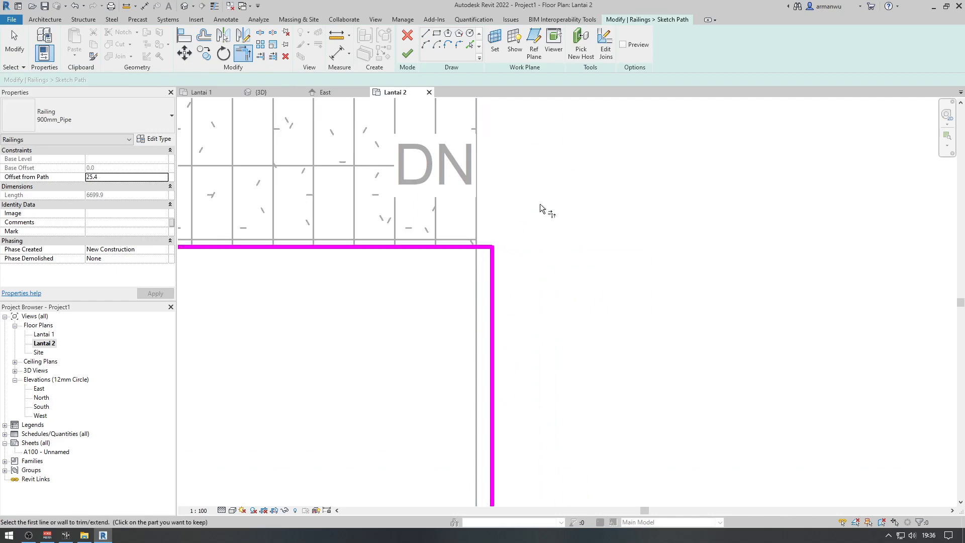
{"action": "left_click", "coordinate": [407, 53]}
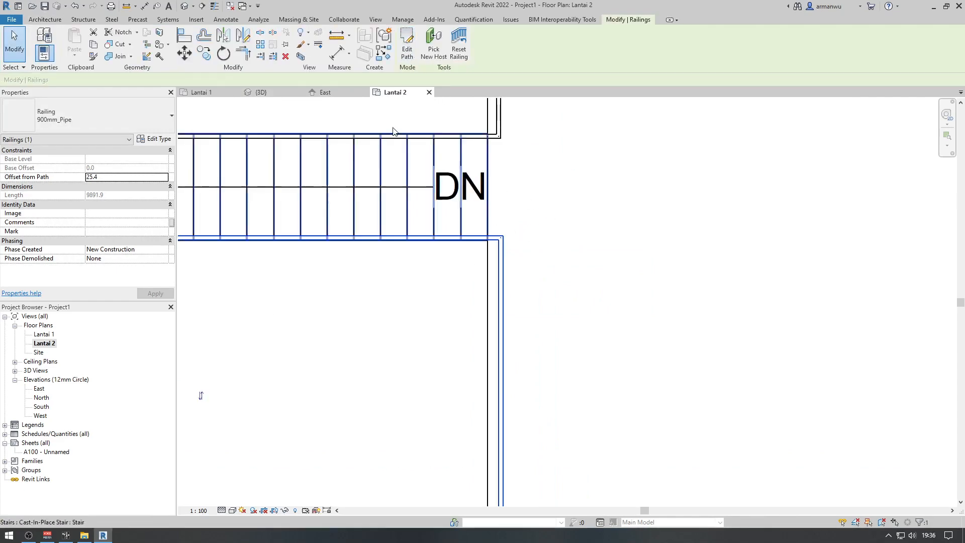
{"action": "left_click", "coordinate": [260, 92]}
{"action": "scroll", "coordinate": [418, 211], "scroll_direction": "down", "scroll_amount": 5}
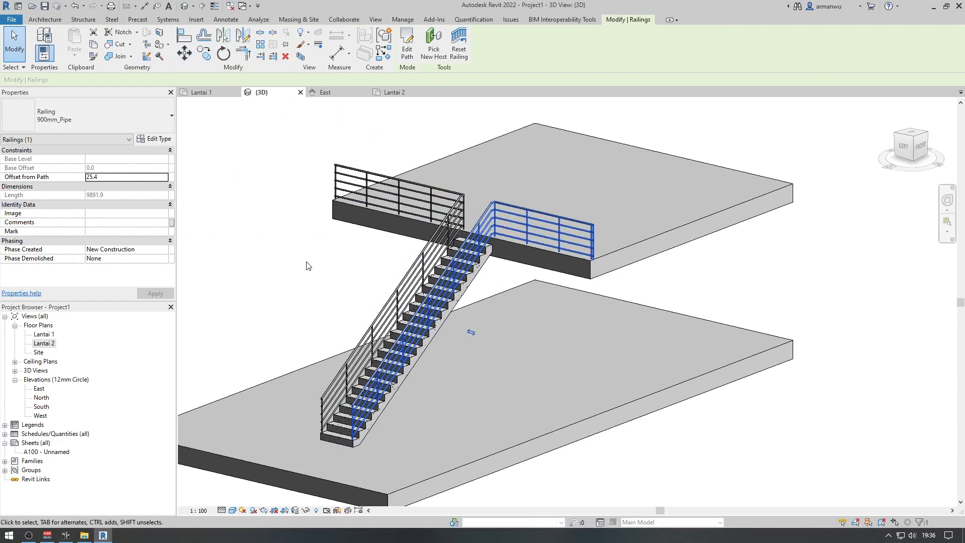
Change the north stair railing's type to Glass_Panel-Bottom_Fill and view it in 3D
{"action": "left_click", "coordinate": [372, 296]}
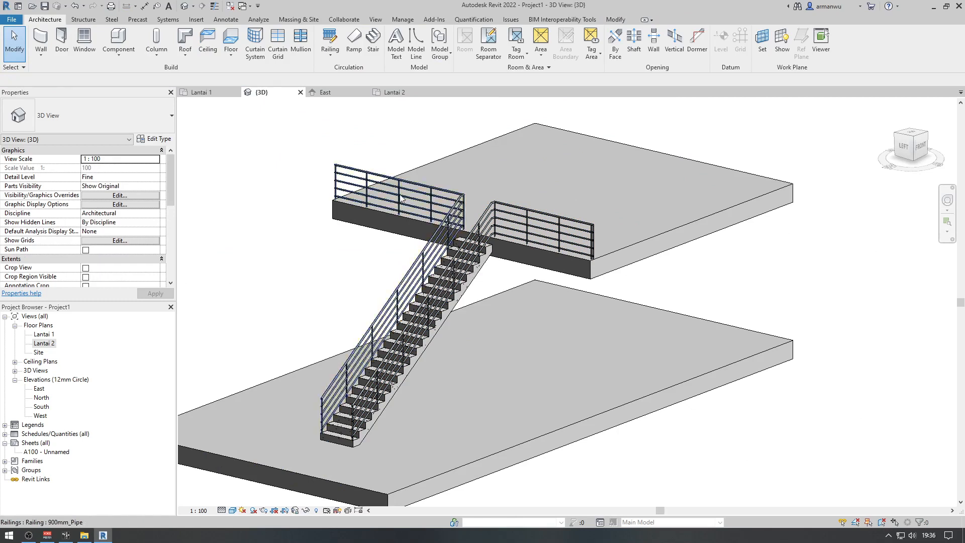
{"action": "left_click", "coordinate": [422, 262]}
{"action": "left_click", "coordinate": [153, 116]}
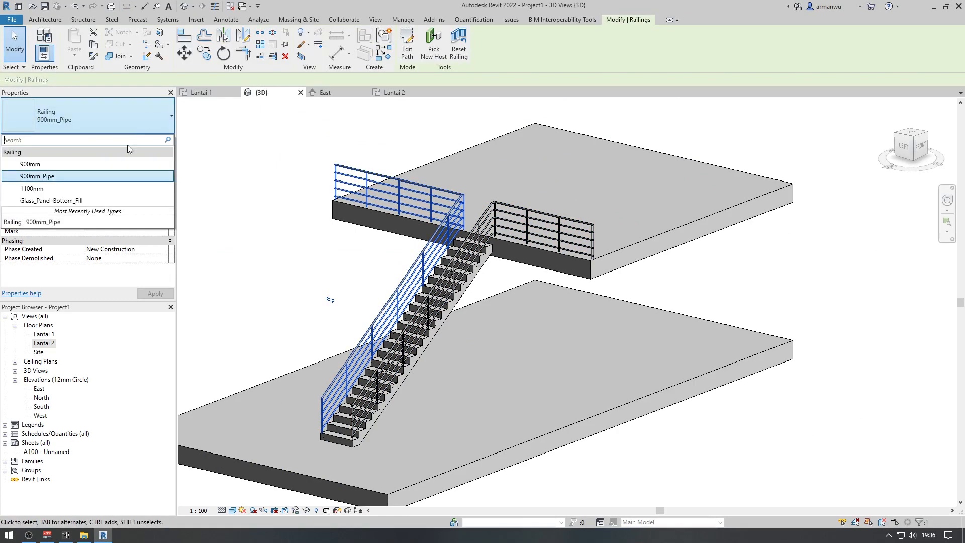
{"action": "left_click", "coordinate": [50, 196]}
{"action": "left_click", "coordinate": [305, 294]}
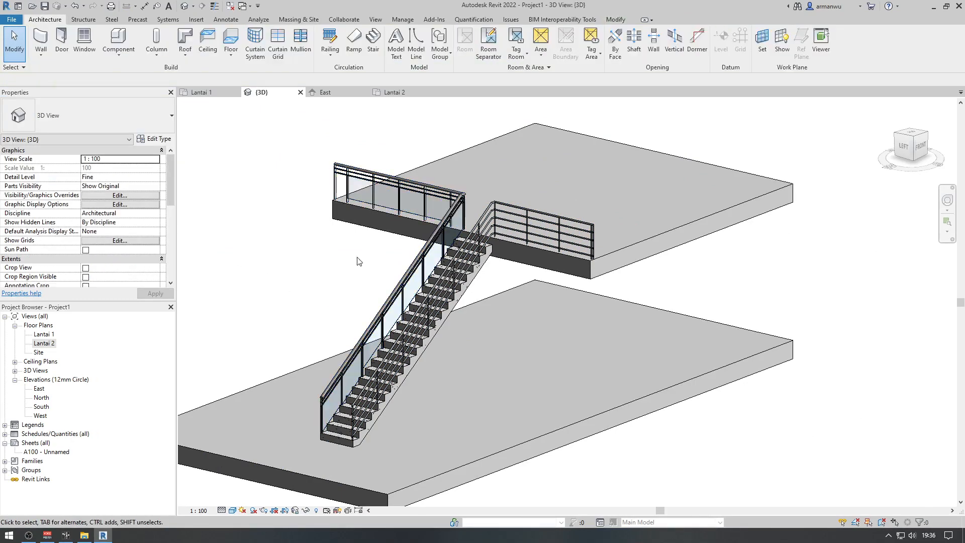
{"action": "scroll", "coordinate": [423, 224], "scroll_direction": "up", "scroll_amount": 4}
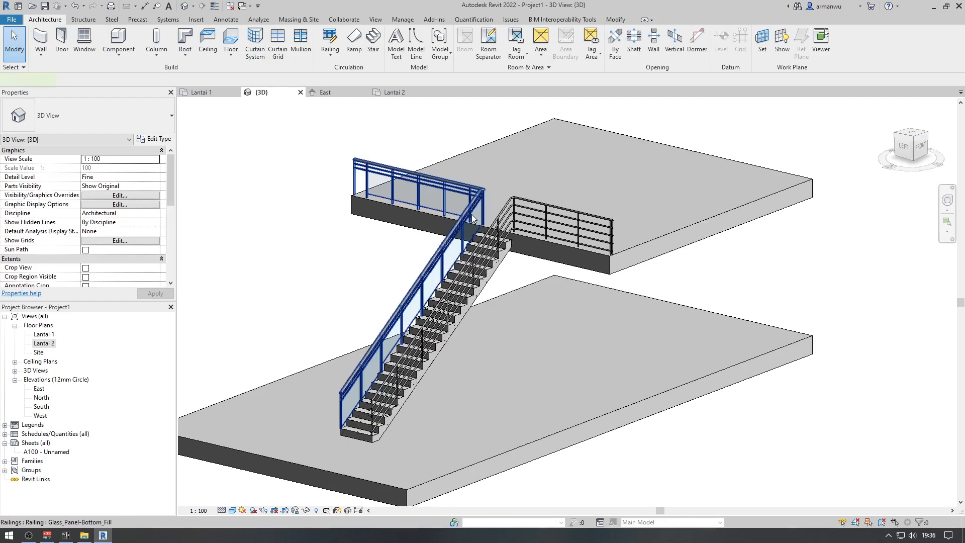
Delete the straight stair together with both of its railings, leaving only the two slabs
{"action": "left_click", "coordinate": [471, 214]}
{"action": "key", "text": "Delete"}
{"action": "left_click", "coordinate": [530, 204]}
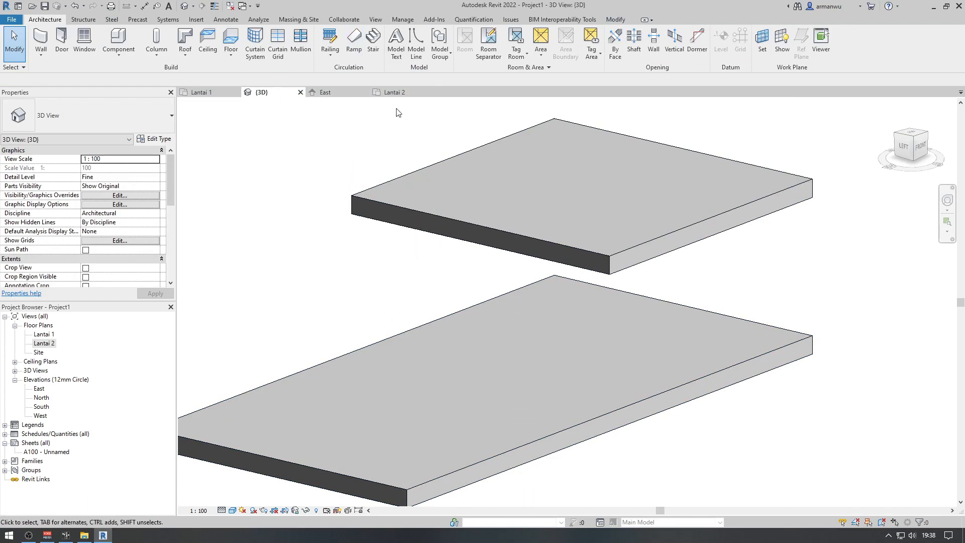
In the Lantai 2 plan, start a new cast-in-place stair with base level Lantai 1 and top level Lantai 2
{"action": "left_click", "coordinate": [397, 93]}
{"action": "scroll", "coordinate": [508, 284], "scroll_direction": "up", "scroll_amount": 2}
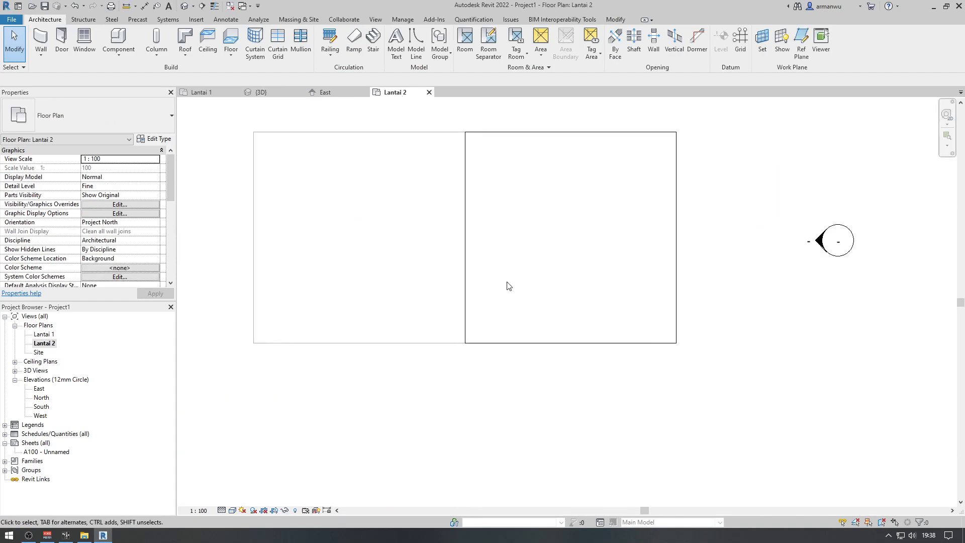
{"action": "middle_click_drag", "start_coordinate": [513, 272], "coordinate": [499, 328]}
{"action": "scroll", "coordinate": [499, 327], "scroll_direction": "down", "scroll_amount": 1}
{"action": "scroll", "coordinate": [494, 318], "scroll_direction": "up", "scroll_amount": 1}
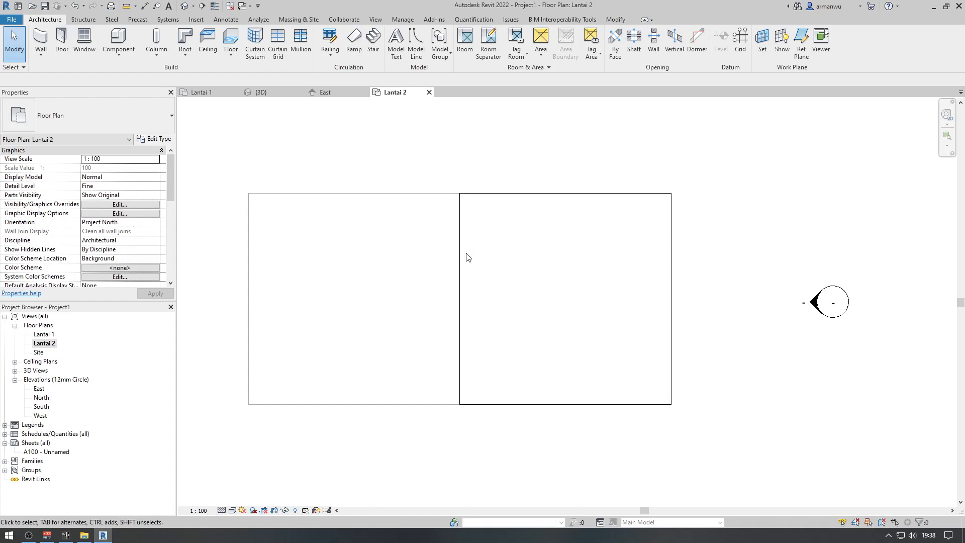
{"action": "left_click", "coordinate": [372, 42]}
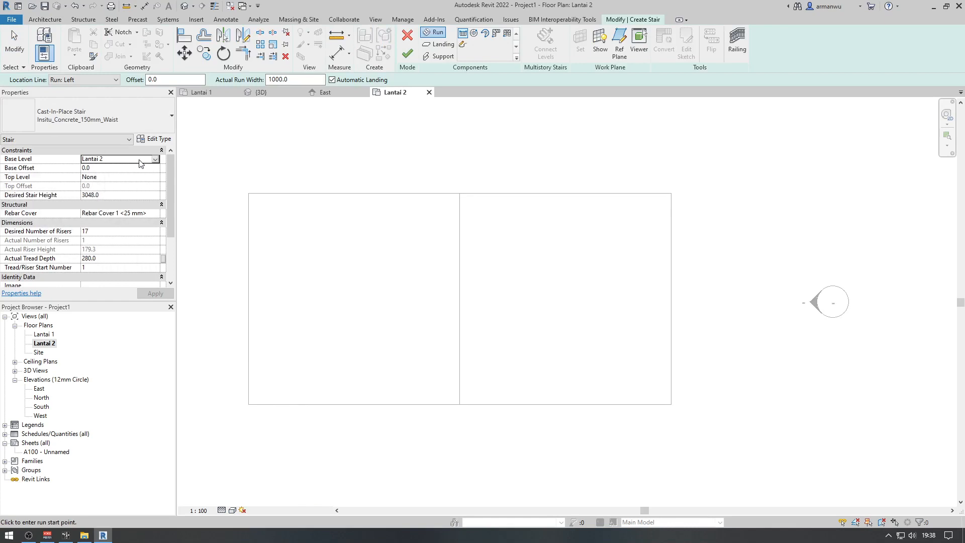
{"action": "left_click", "coordinate": [155, 159]}
{"action": "left_click", "coordinate": [145, 168]}
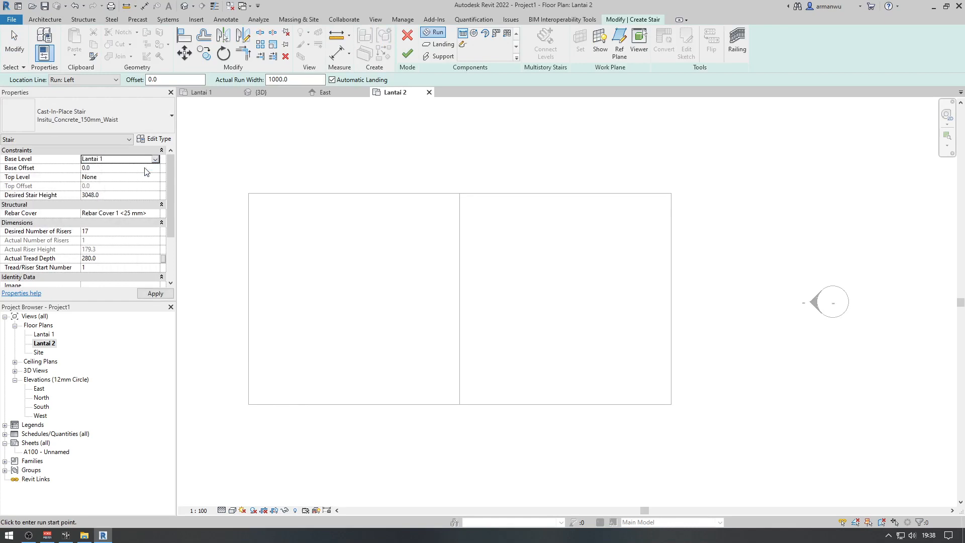
{"action": "left_click", "coordinate": [151, 177]}
{"action": "left_click", "coordinate": [155, 178]}
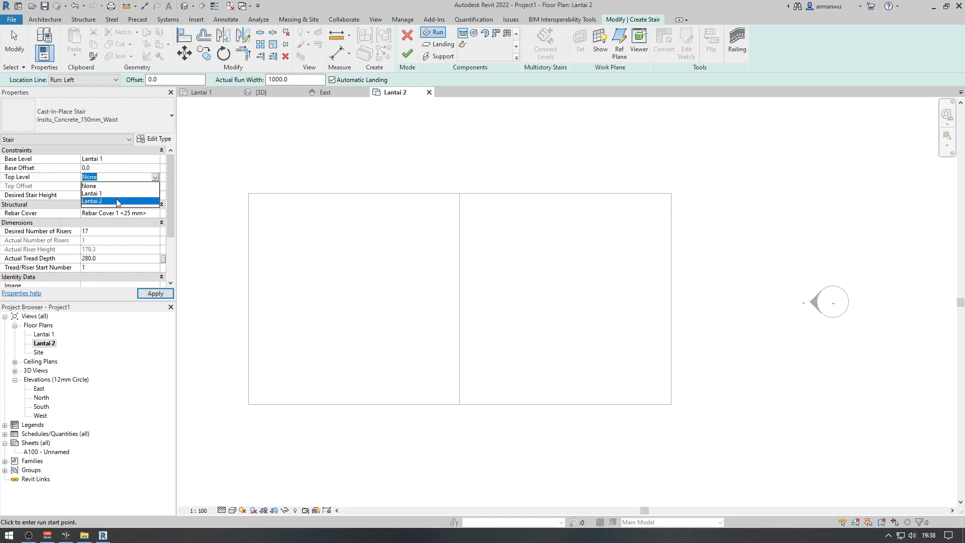
{"action": "left_click", "coordinate": [117, 200]}
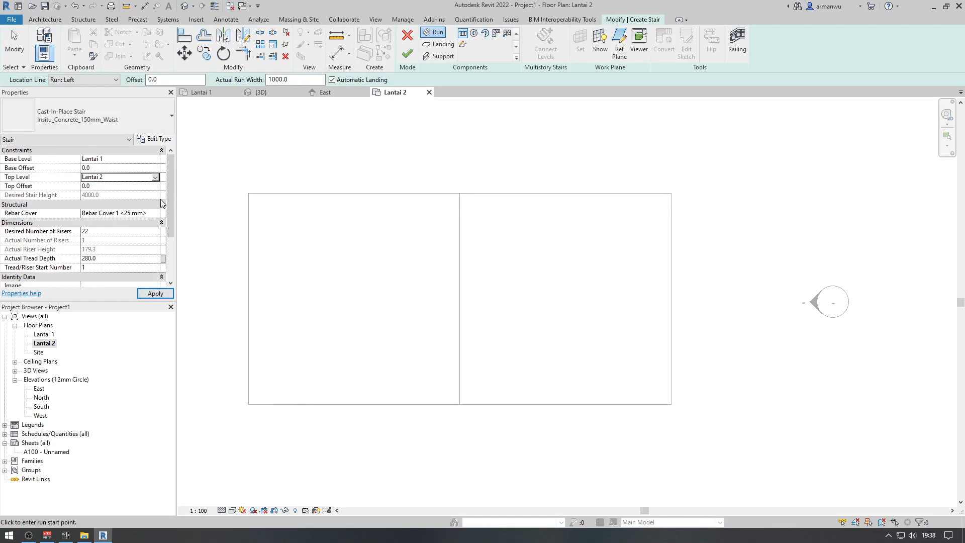
Set the stair type's maximum riser height to 180, minimum tread depth to 300 and minimum run width to 1200, with location line Run: Right
{"action": "left_click", "coordinate": [147, 140]}
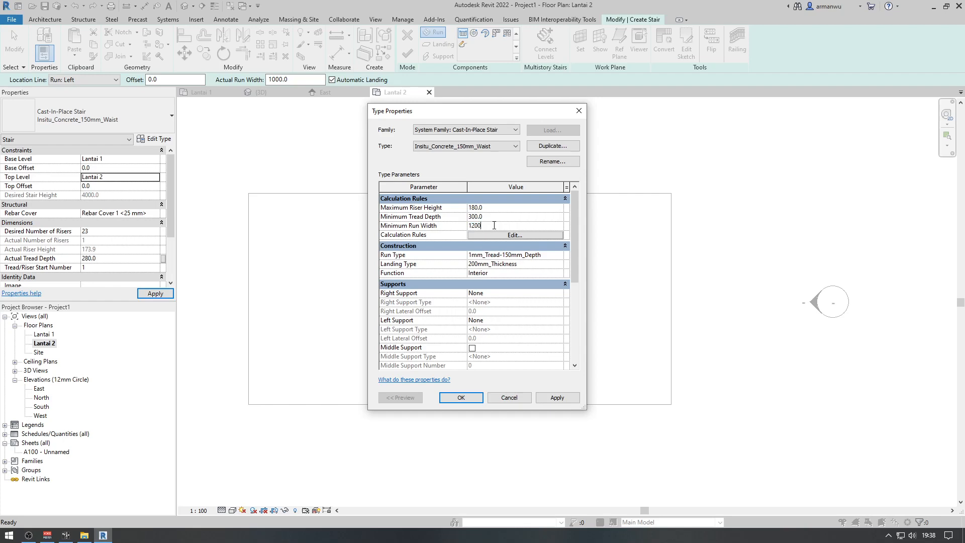
{"action": "left_click", "coordinate": [460, 398]}
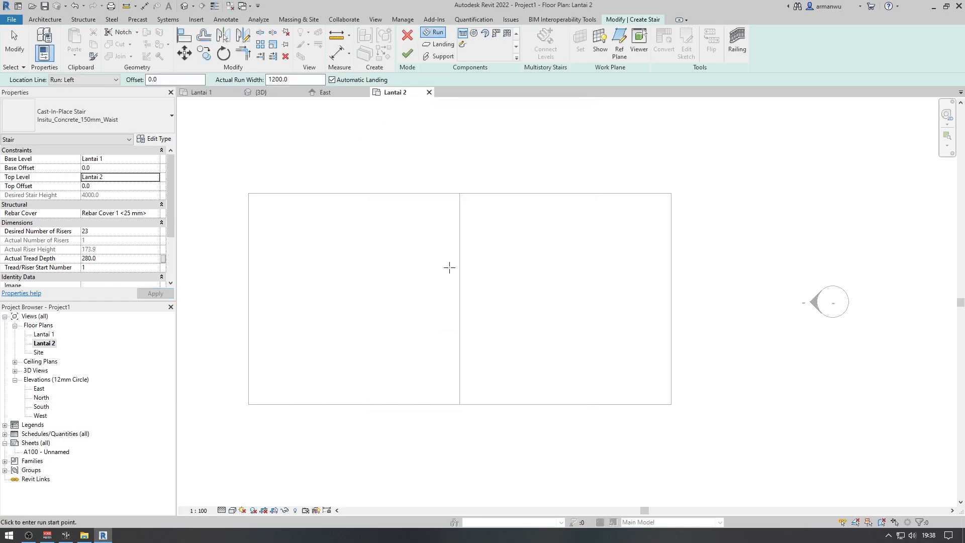
{"action": "left_click", "coordinate": [95, 79]}
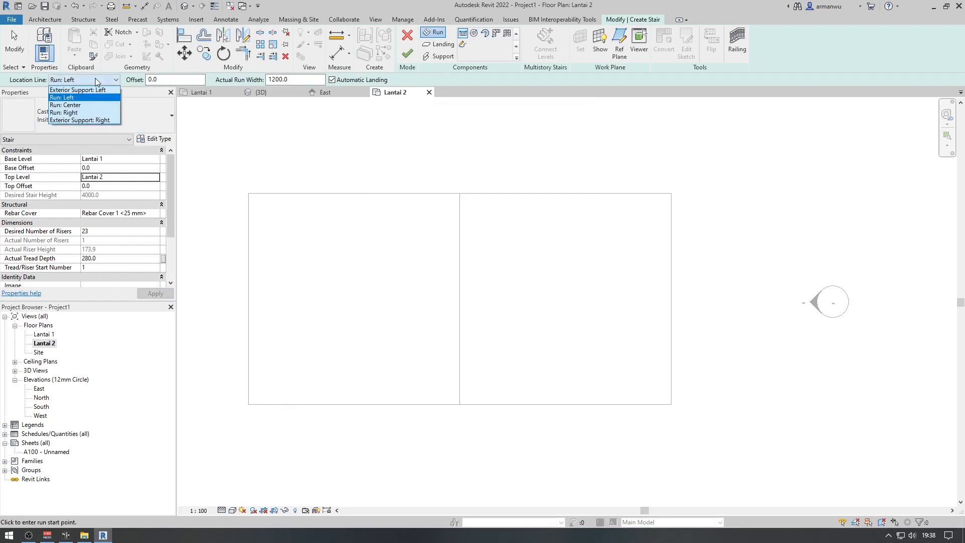
{"action": "left_click", "coordinate": [86, 112]}
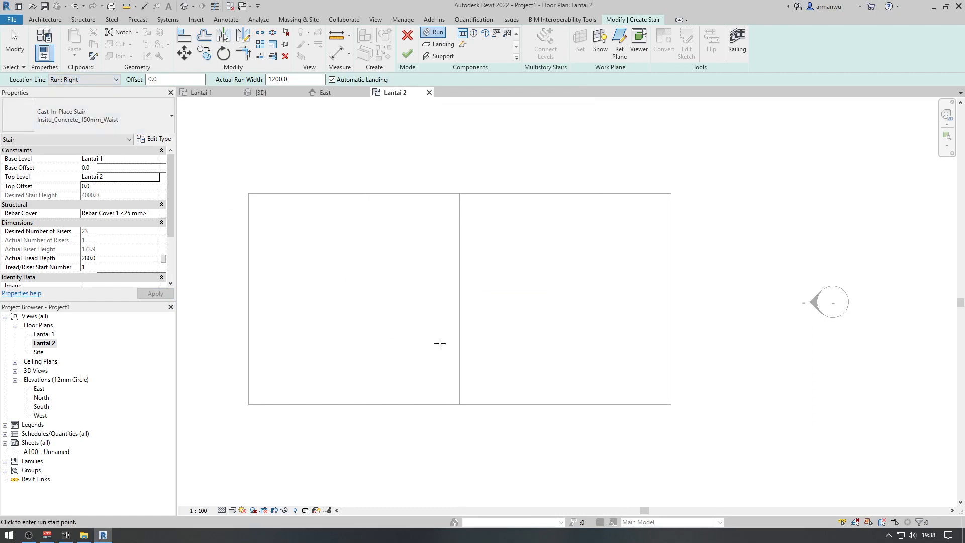
Draw a 3080 mm run westward from the upper slab's west edge and a parallel 2800 mm return run north of it, joined by an automatic landing
{"action": "left_click", "coordinate": [458, 330]}
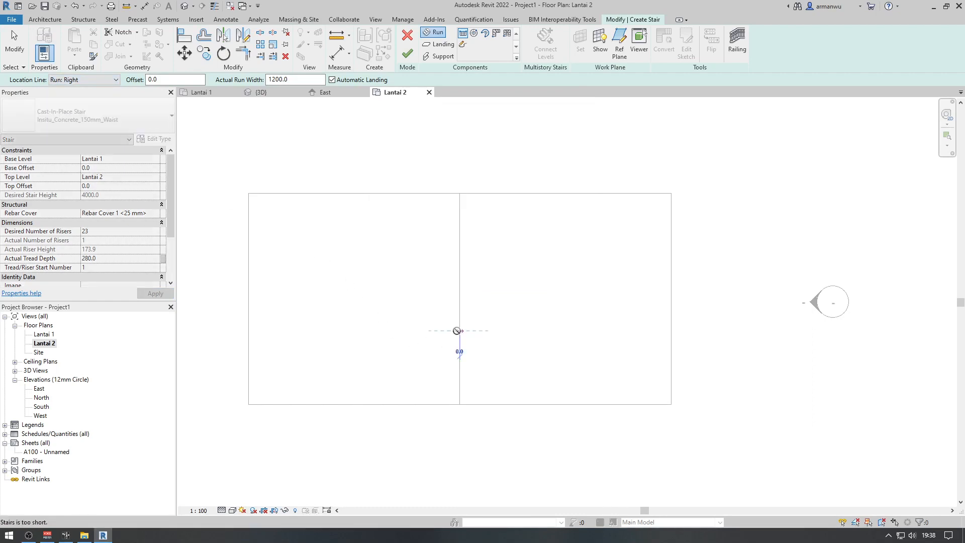
{"action": "scroll", "coordinate": [401, 334], "scroll_direction": "up", "scroll_amount": 2}
{"action": "scroll", "coordinate": [401, 334], "scroll_direction": "up", "scroll_amount": 2}
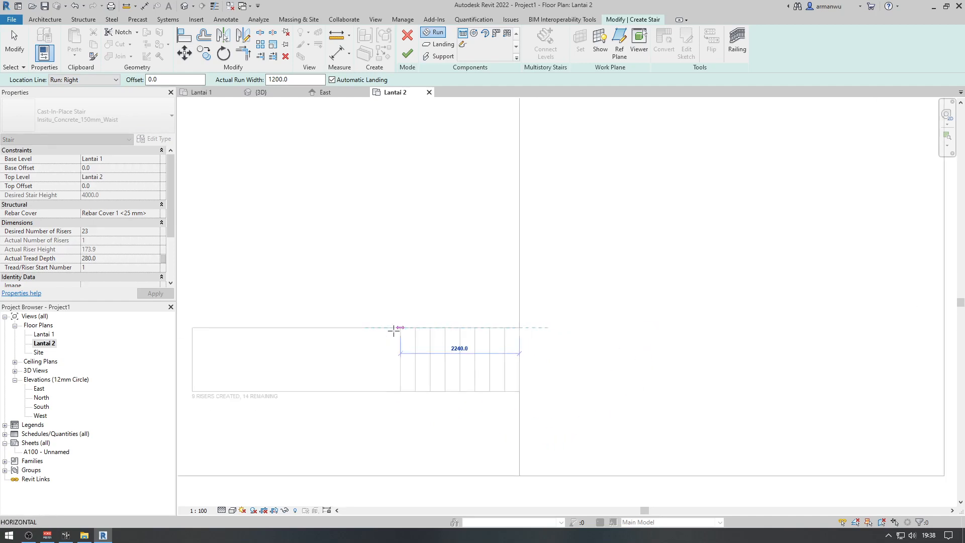
{"action": "scroll", "coordinate": [394, 331], "scroll_direction": "down", "scroll_amount": 1}
{"action": "middle_click_drag", "start_coordinate": [388, 328], "coordinate": [488, 330]}
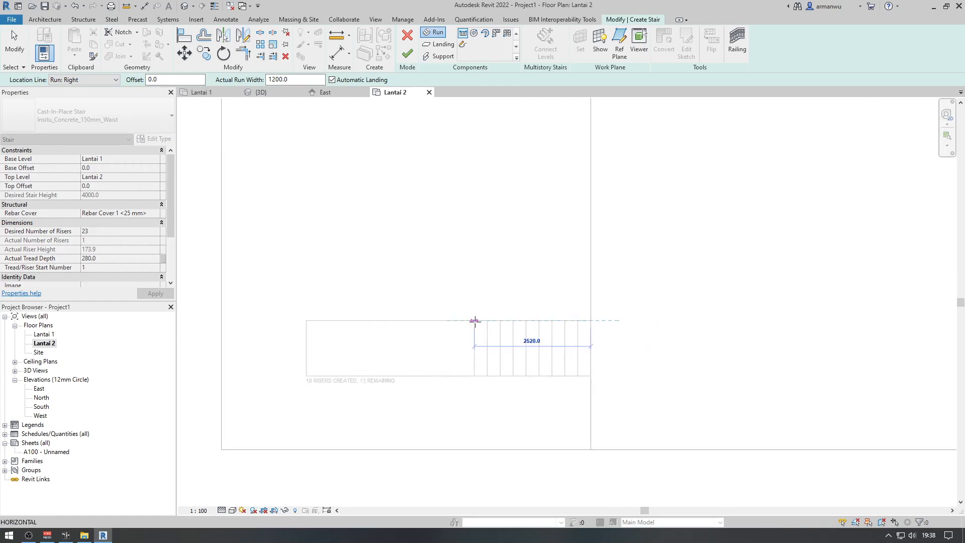
{"action": "scroll", "coordinate": [472, 320], "scroll_direction": "up", "scroll_amount": 2}
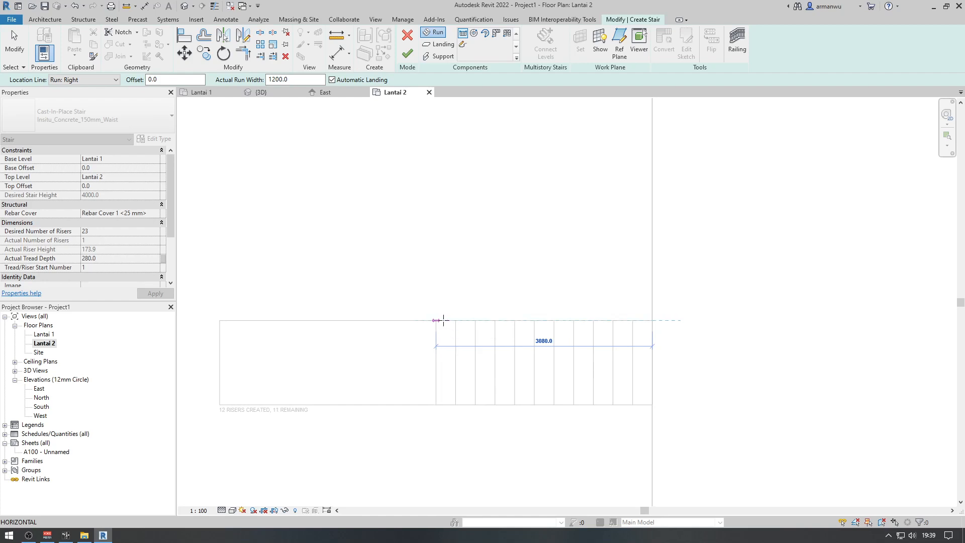
{"action": "left_click", "coordinate": [435, 322]}
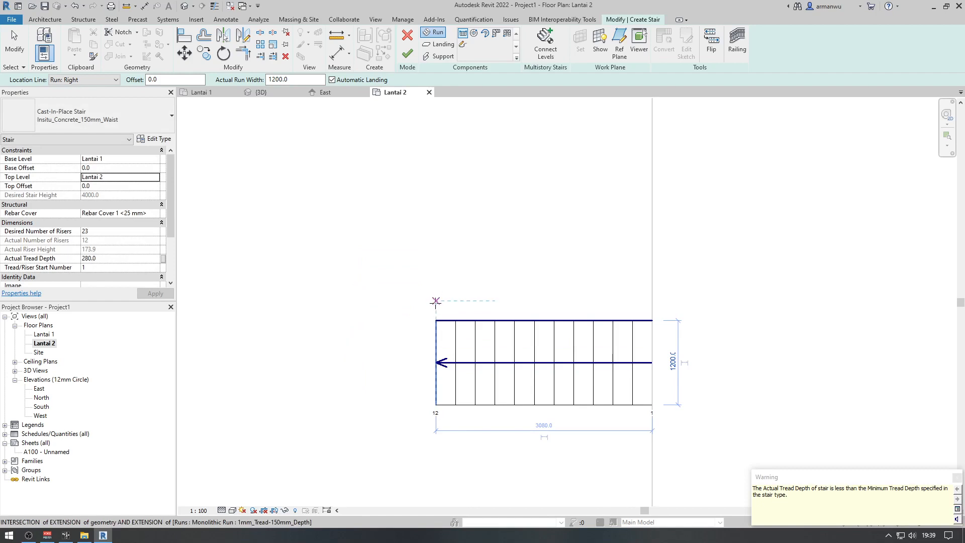
{"action": "left_click", "coordinate": [436, 301]}
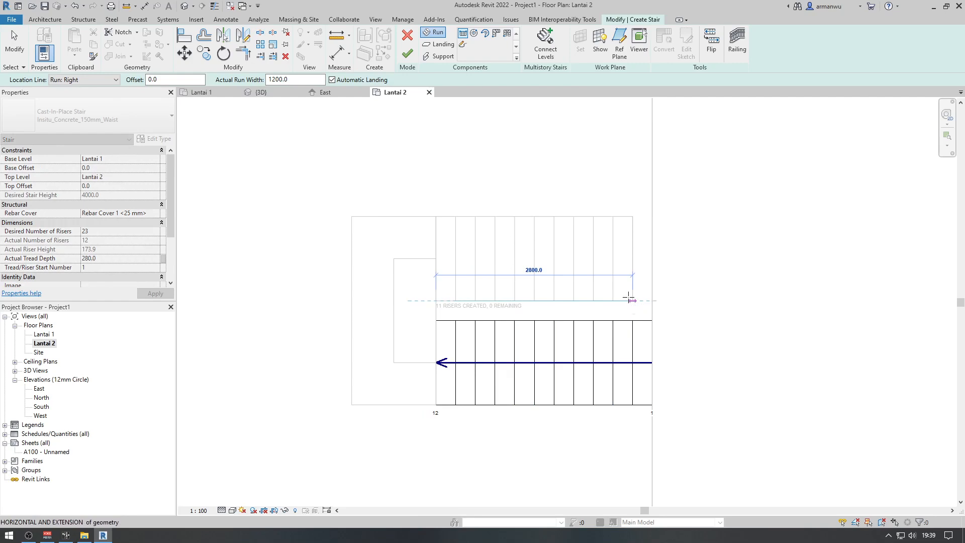
{"action": "left_click", "coordinate": [628, 299]}
Examine in 3D and in the Lantai 2 plan how the upper run's end meets the upper slab's edge
{"action": "left_click", "coordinate": [260, 92]}
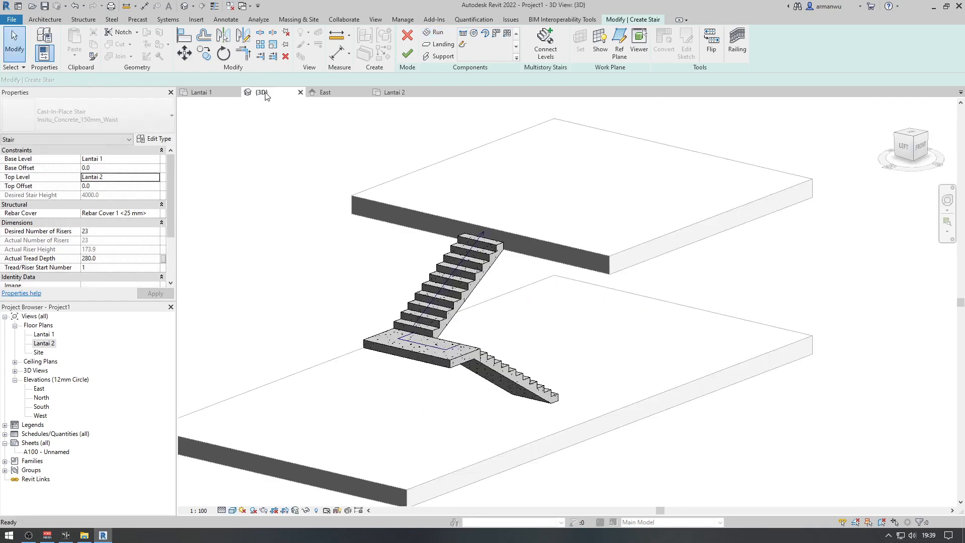
{"action": "scroll", "coordinate": [441, 260], "scroll_direction": "up", "scroll_amount": 5}
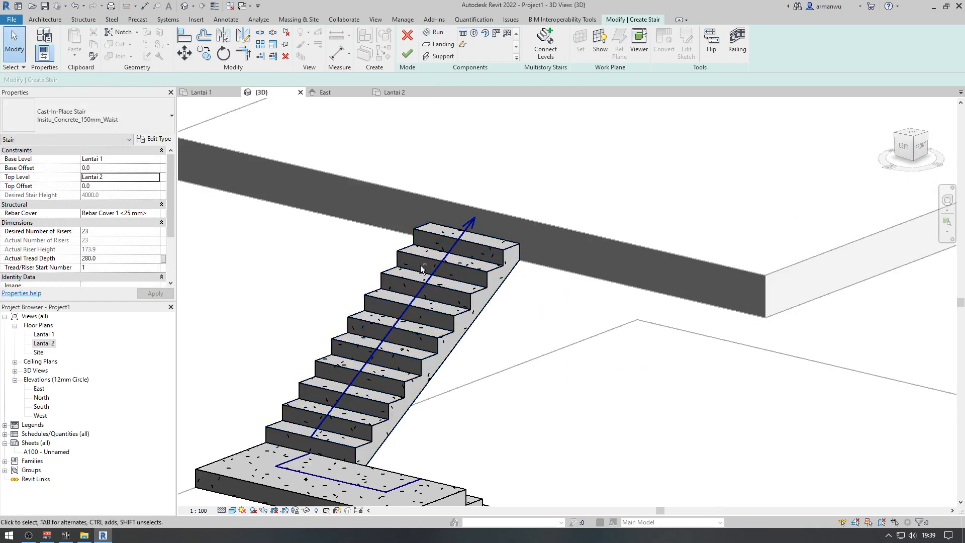
{"action": "scroll", "coordinate": [420, 264], "scroll_direction": "down", "scroll_amount": 4}
{"action": "middle_click_drag", "start_coordinate": [455, 297], "coordinate": [363, 288], "text": "shift"}
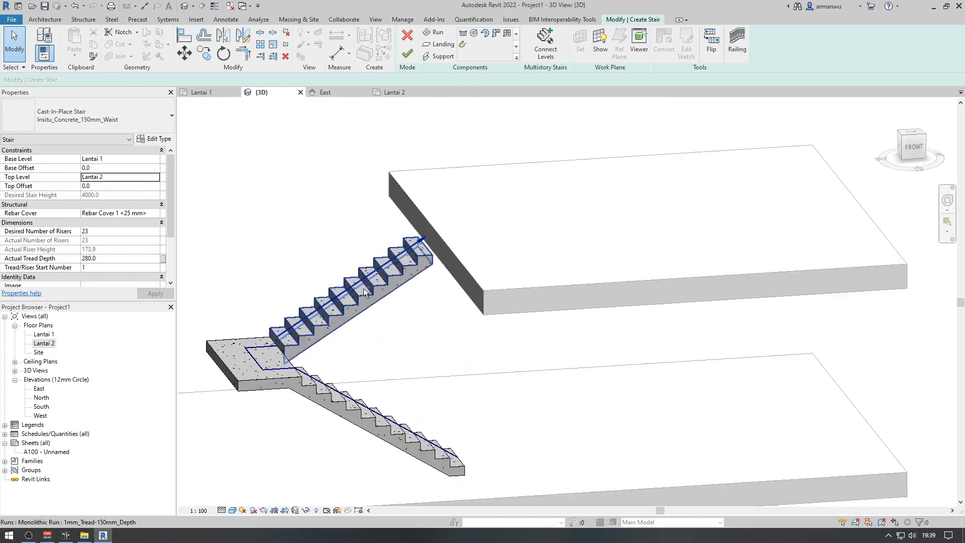
{"action": "left_click", "coordinate": [395, 92]}
{"action": "scroll", "coordinate": [627, 299], "scroll_direction": "up", "scroll_amount": 3}
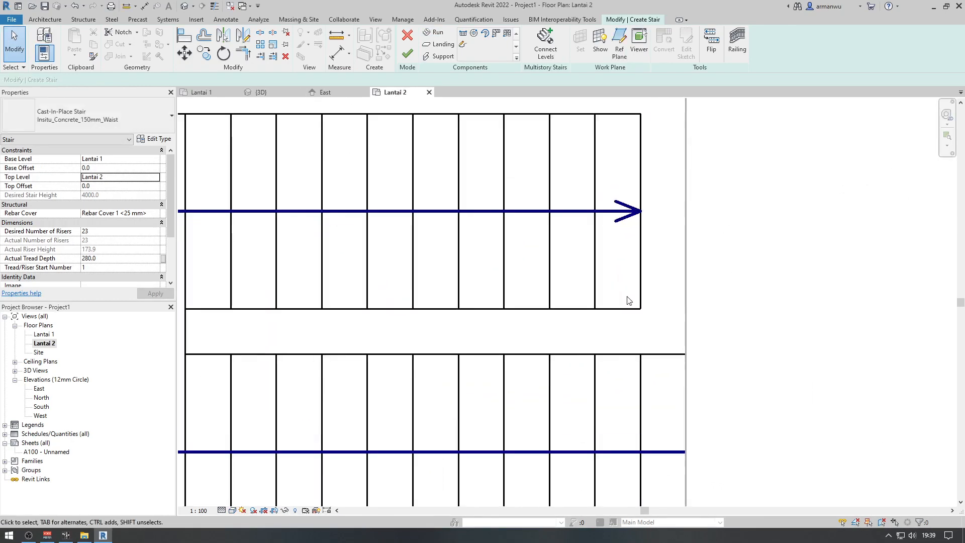
{"action": "scroll", "coordinate": [627, 298], "scroll_direction": "down", "scroll_amount": 3}
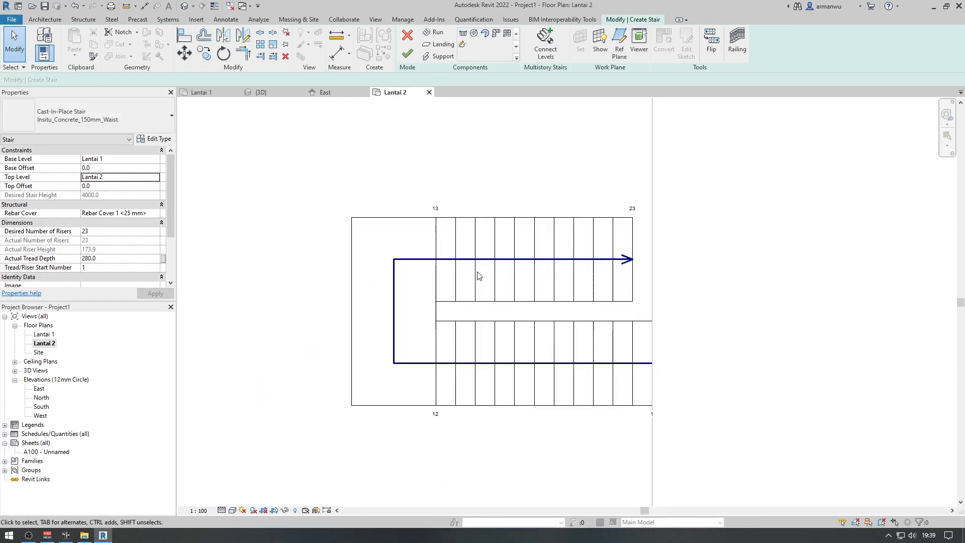
Finish the U-shaped stair and view it with its railings in 3D
{"action": "left_click", "coordinate": [409, 54]}
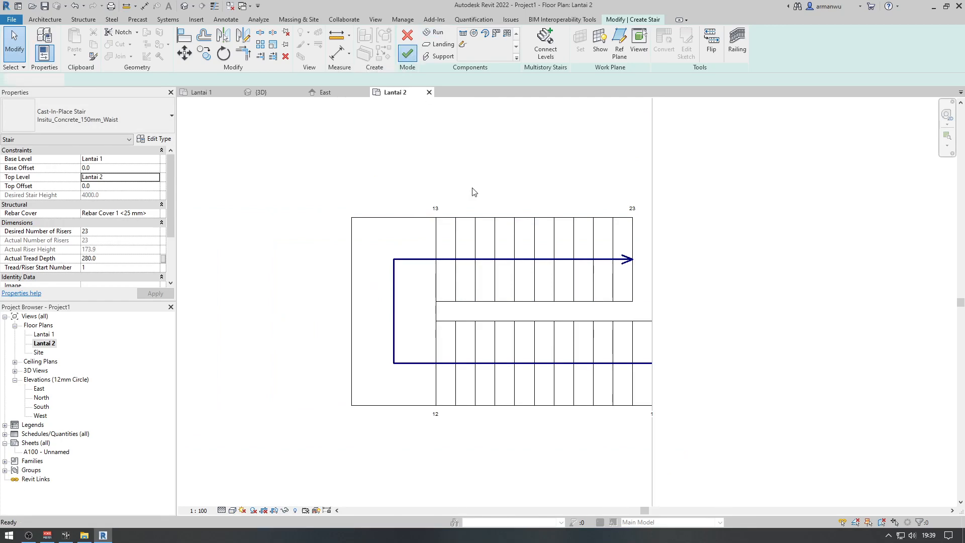
{"action": "left_click", "coordinate": [296, 94]}
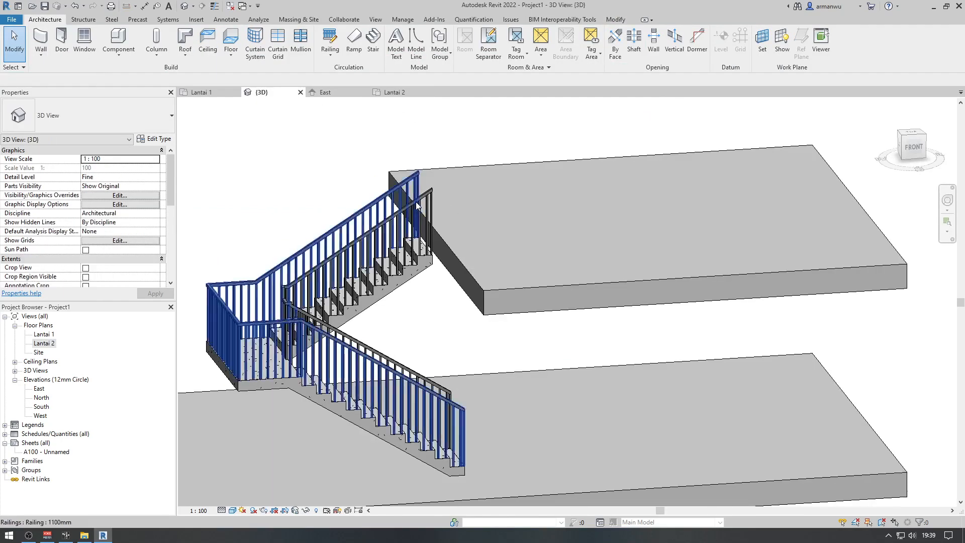
{"action": "scroll", "coordinate": [416, 206], "scroll_direction": "down", "scroll_amount": 2}
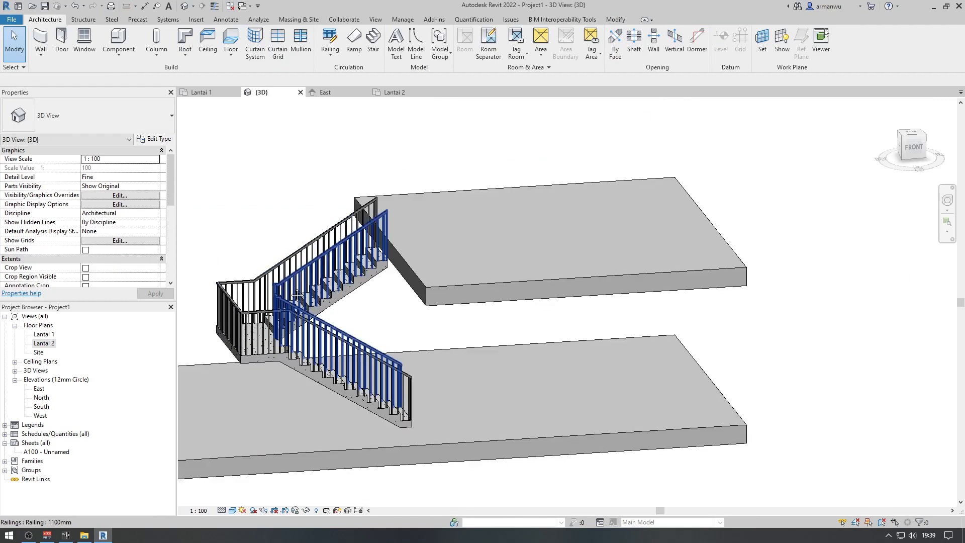
In the Lantai 2 plan, align the end of the stair's upper run to the upper slab's west edge and check the connection in 3D
{"action": "left_click", "coordinate": [395, 92]}
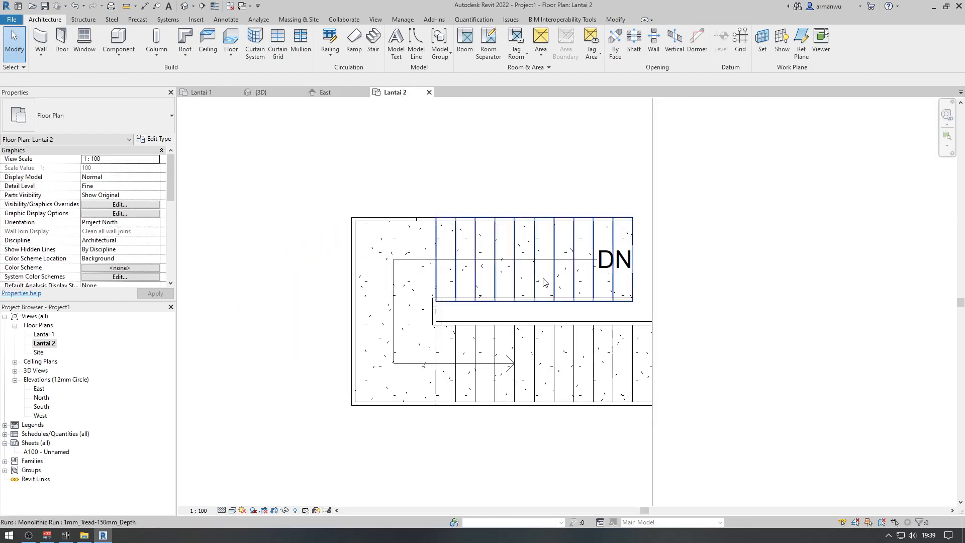
{"action": "left_click", "coordinate": [580, 222]}
{"action": "scroll", "coordinate": [596, 230], "scroll_direction": "up", "scroll_amount": 2}
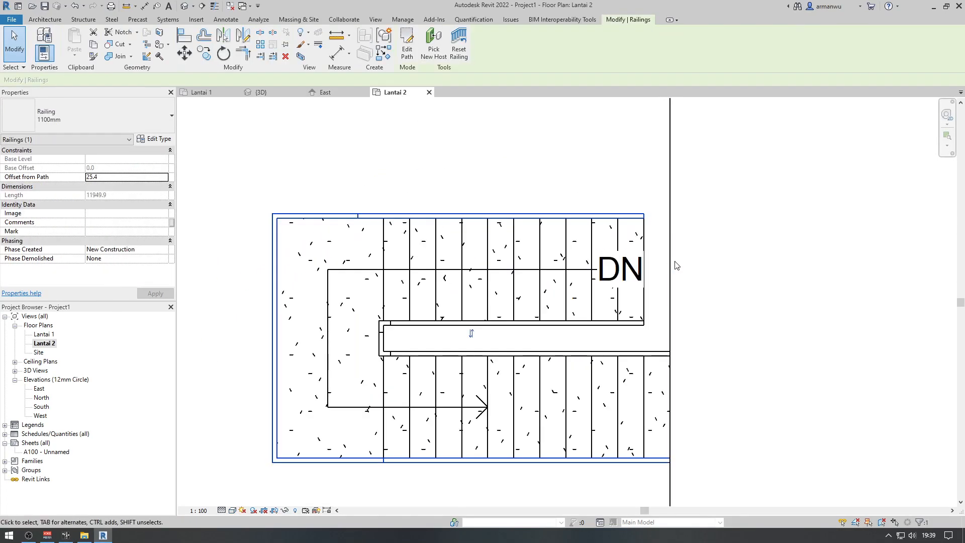
{"action": "left_click", "coordinate": [189, 40]}
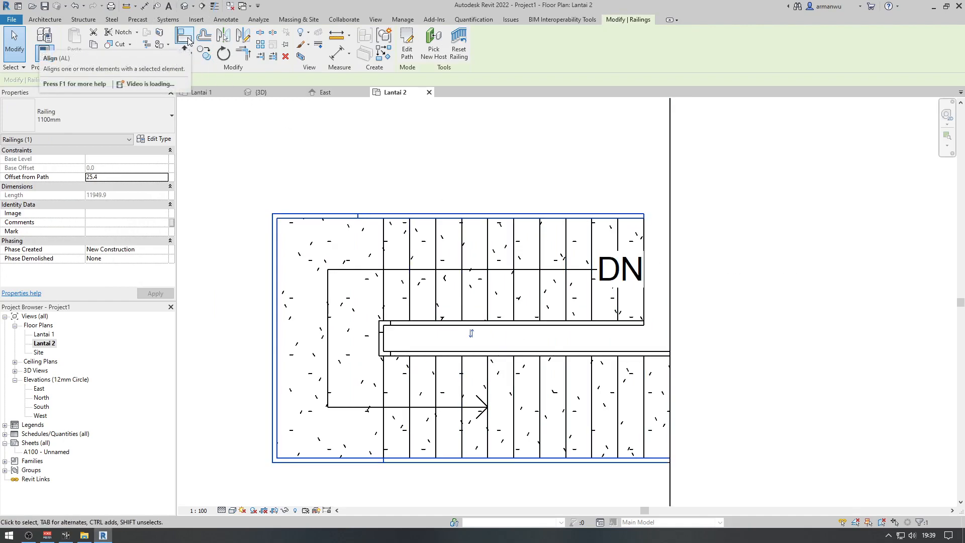
{"action": "left_click", "coordinate": [670, 237]}
{"action": "left_click", "coordinate": [644, 231]}
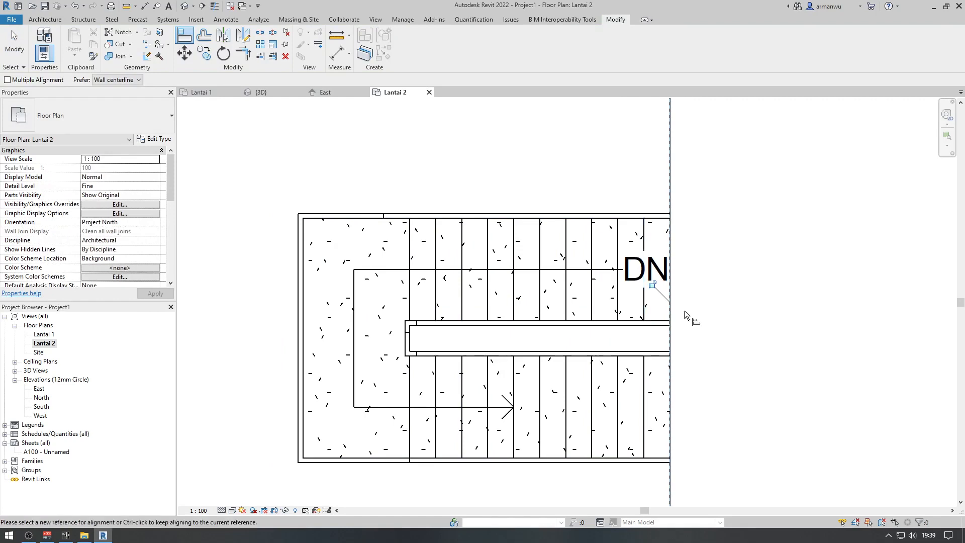
{"action": "left_click", "coordinate": [261, 92]}
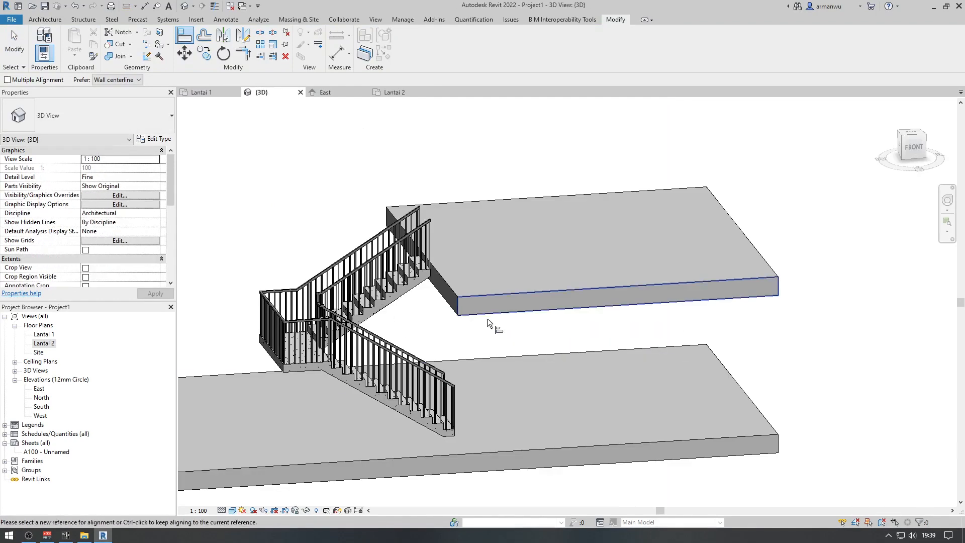
{"action": "middle_click_drag", "start_coordinate": [487, 318], "coordinate": [427, 272], "text": "shift"}
{"action": "scroll", "coordinate": [426, 271], "scroll_direction": "up", "scroll_amount": 5}
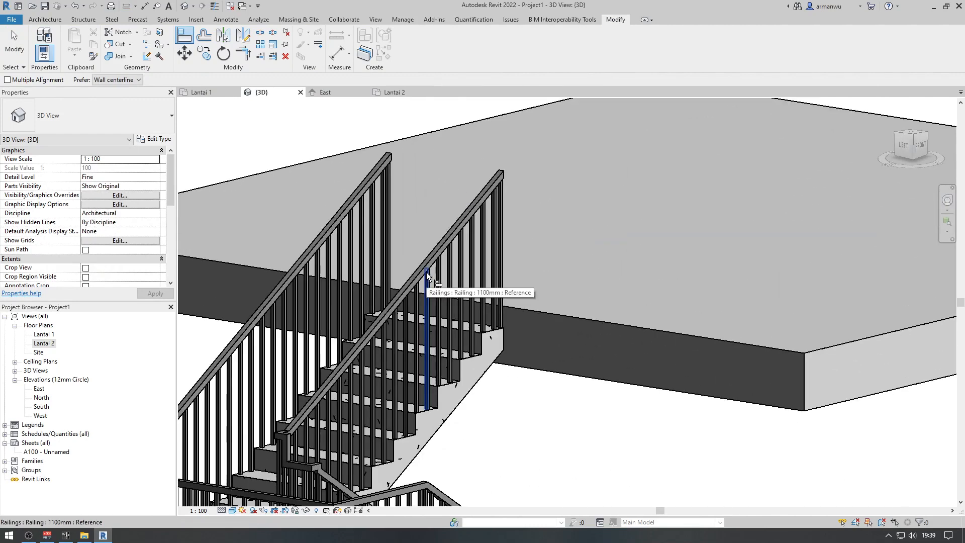
Delete both railings from the U-shaped stair in the 3D view
{"action": "scroll", "coordinate": [456, 276], "scroll_direction": "down", "scroll_amount": 5}
{"action": "key", "text": "Escape"}
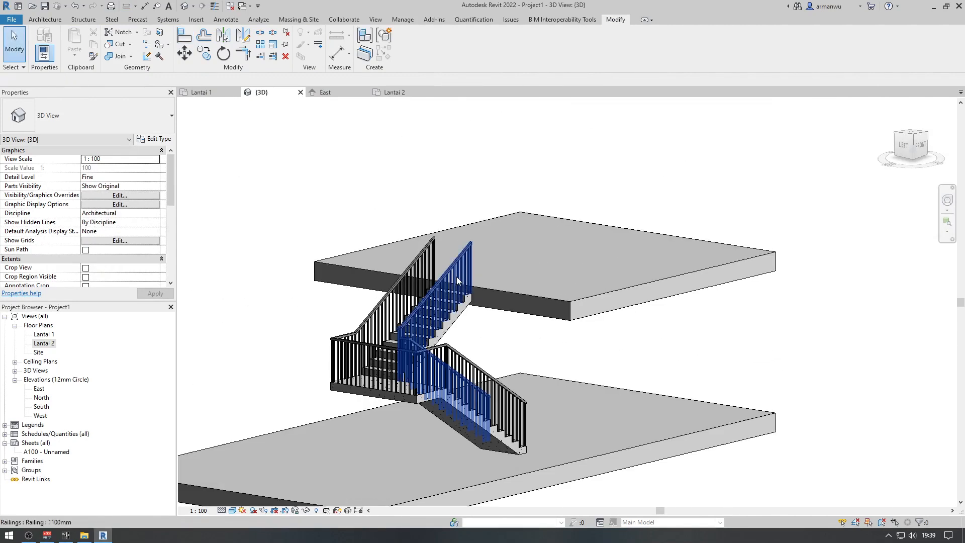
{"action": "middle_click_drag", "start_coordinate": [456, 277], "coordinate": [482, 372], "text": "shift"}
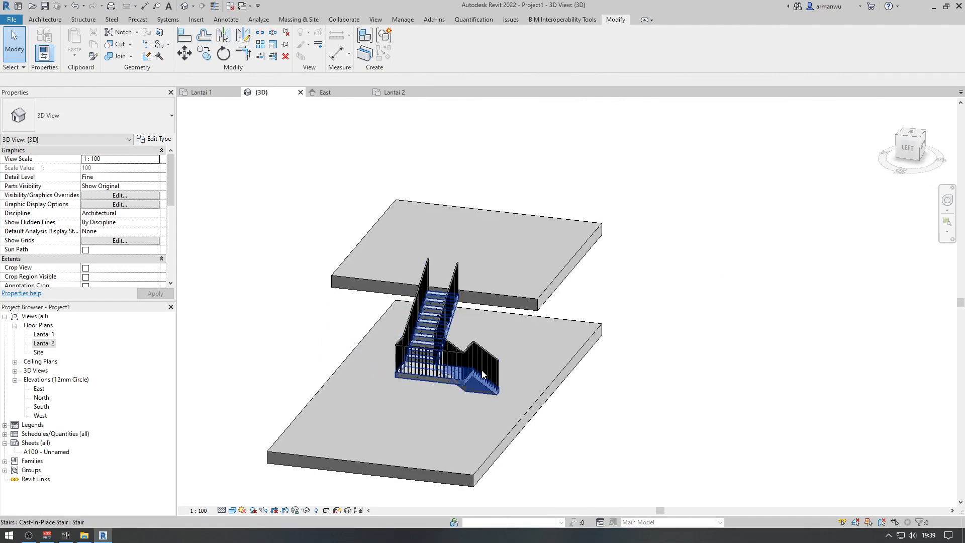
{"action": "middle_click_drag", "start_coordinate": [481, 370], "coordinate": [412, 341], "text": "shift"}
{"action": "scroll", "coordinate": [412, 342], "scroll_direction": "up", "scroll_amount": 6}
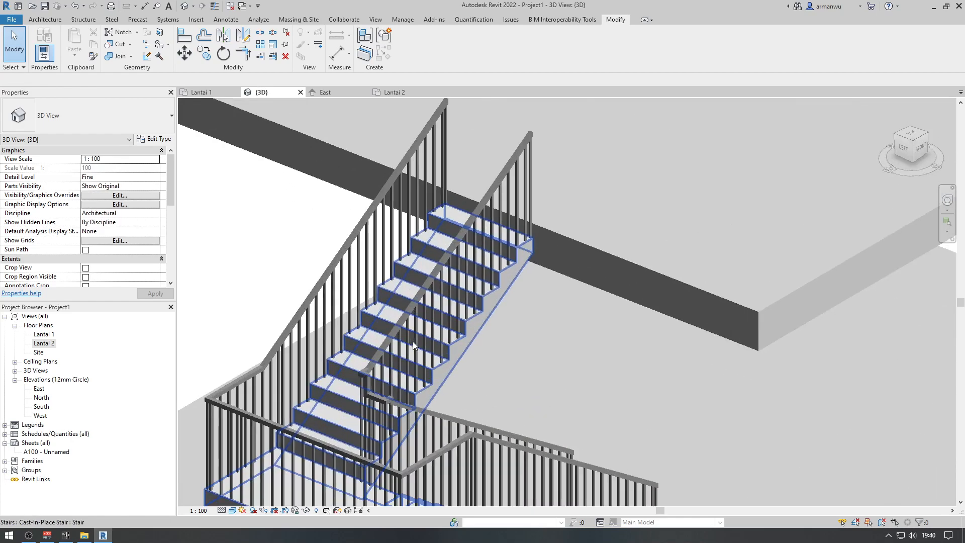
{"action": "left_click", "coordinate": [458, 235]}
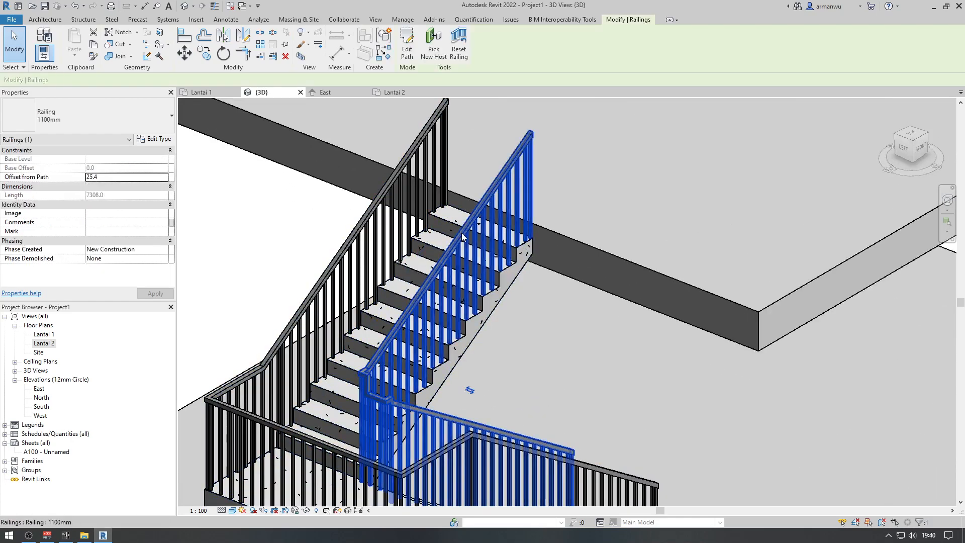
{"action": "key", "text": "Delete"}
{"action": "left_click", "coordinate": [408, 185]}
{"action": "key", "text": "Delete"}
Change the stair's type to Assembled Stair Commercial-Ext_Steel_Fire_Escape and inspect its treads and landing in 3D
{"action": "left_click", "coordinate": [427, 238]}
{"action": "left_click", "coordinate": [138, 126]}
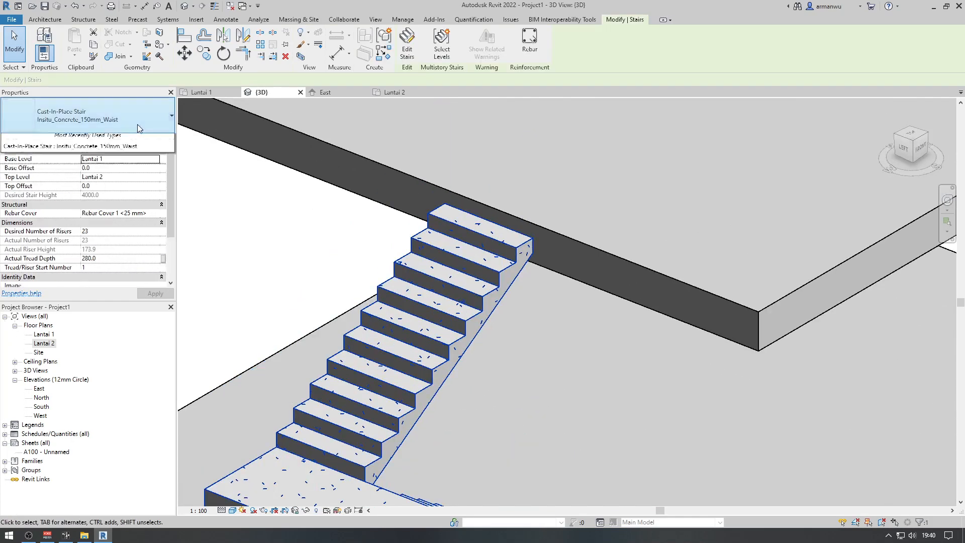
{"action": "left_click", "coordinate": [116, 163]}
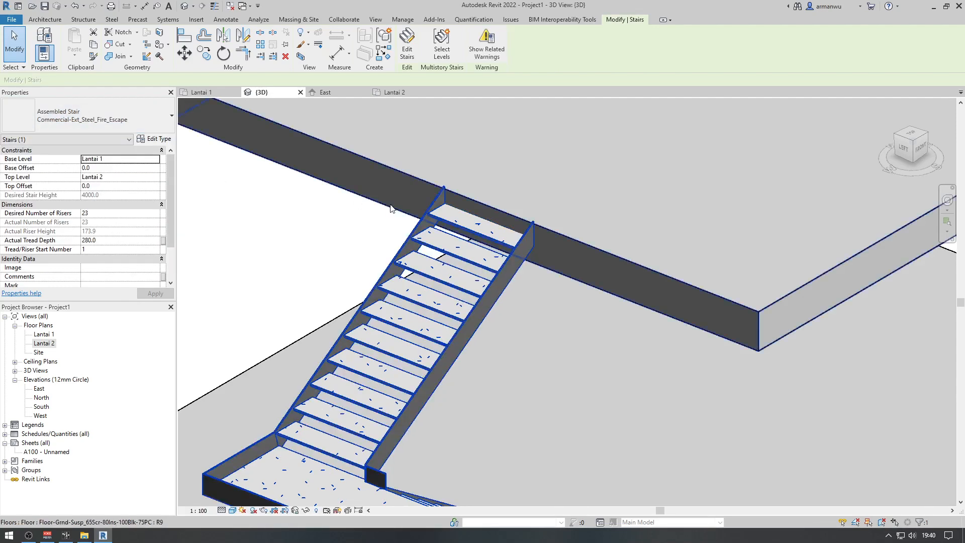
{"action": "scroll", "coordinate": [415, 242], "scroll_direction": "down", "scroll_amount": 2}
{"action": "scroll", "coordinate": [415, 243], "scroll_direction": "down", "scroll_amount": 2}
{"action": "left_click", "coordinate": [526, 344]}
{"action": "scroll", "coordinate": [530, 350], "scroll_direction": "down", "scroll_amount": 1}
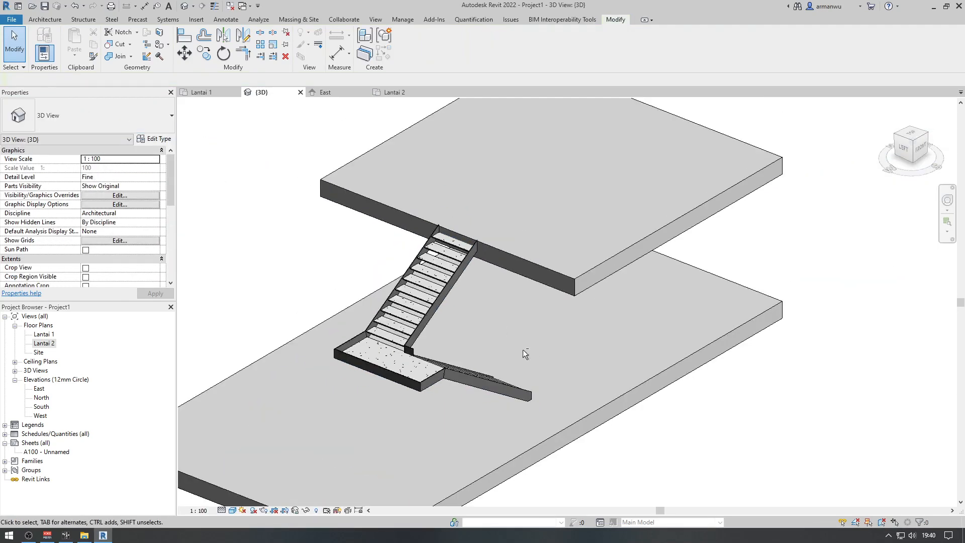
{"action": "middle_click_drag", "start_coordinate": [523, 349], "coordinate": [333, 308], "text": "shift"}
{"action": "scroll", "coordinate": [292, 278], "scroll_direction": "up", "scroll_amount": 4}
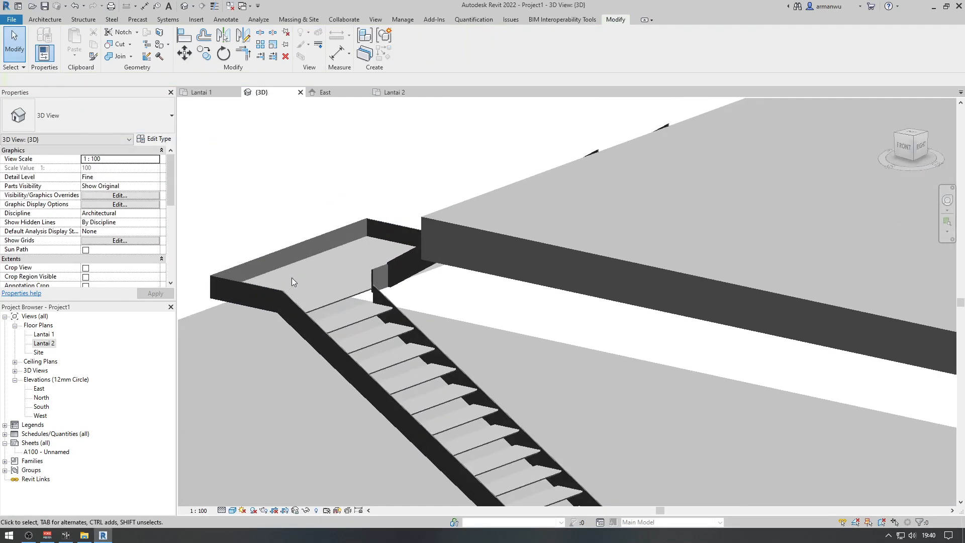
Switch the stair's type to Precast_Stair and look at its runs and landing from the front
{"action": "left_click", "coordinate": [350, 297]}
{"action": "left_click", "coordinate": [350, 296]}
{"action": "left_click", "coordinate": [138, 115]}
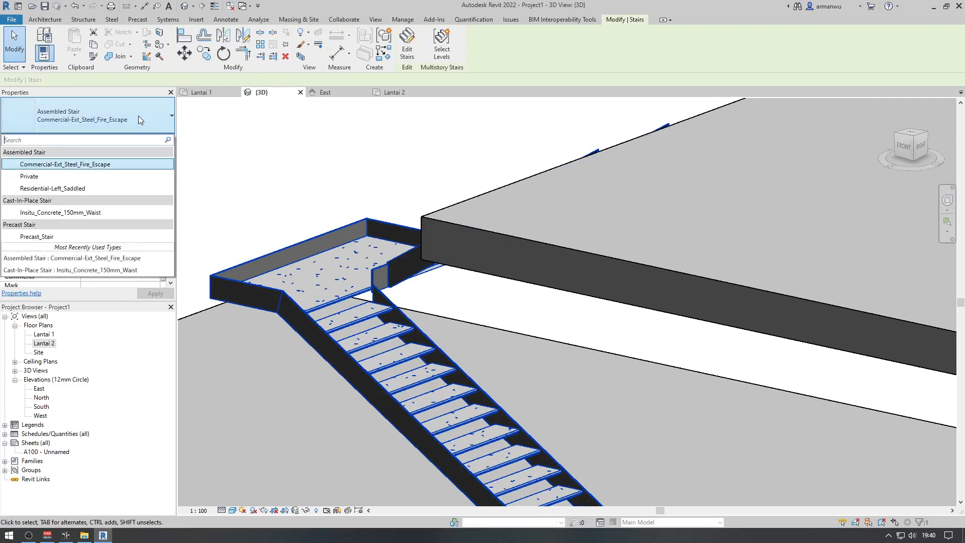
{"action": "left_click", "coordinate": [100, 236]}
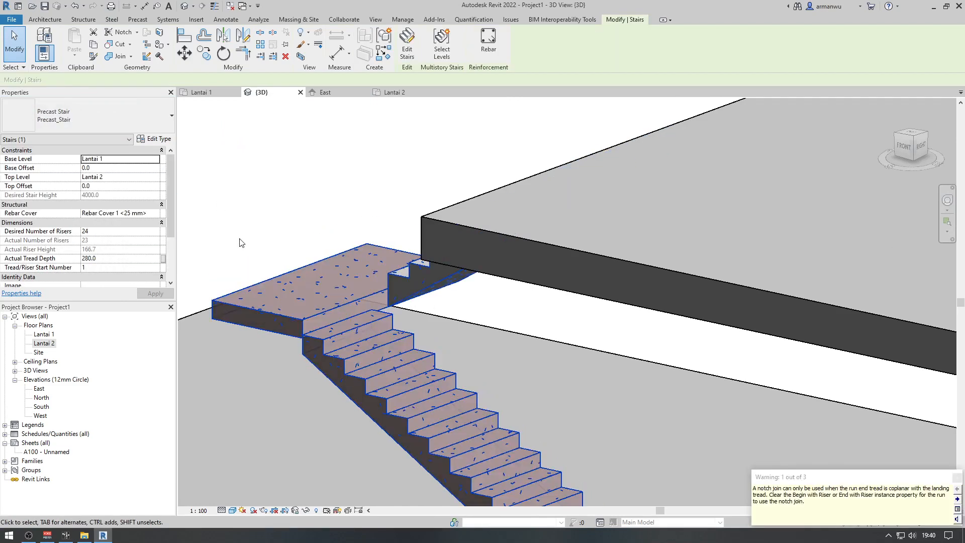
{"action": "scroll", "coordinate": [290, 254], "scroll_direction": "down", "scroll_amount": 2}
{"action": "middle_click_drag", "start_coordinate": [292, 256], "coordinate": [371, 291], "text": "shift"}
Try the Assembled Stair type Residential-Left_Saddled on the stair and view it in 3D from several sides
{"action": "left_click", "coordinate": [126, 114]}
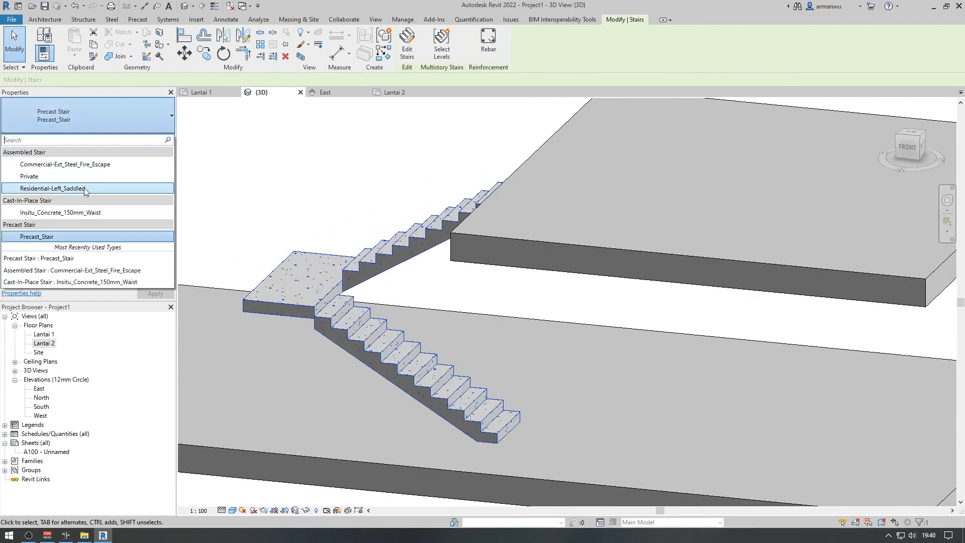
{"action": "left_click", "coordinate": [84, 188]}
{"action": "scroll", "coordinate": [354, 216], "scroll_direction": "down", "scroll_amount": 3}
{"action": "middle_click_drag", "start_coordinate": [354, 216], "coordinate": [453, 267], "text": "shift"}
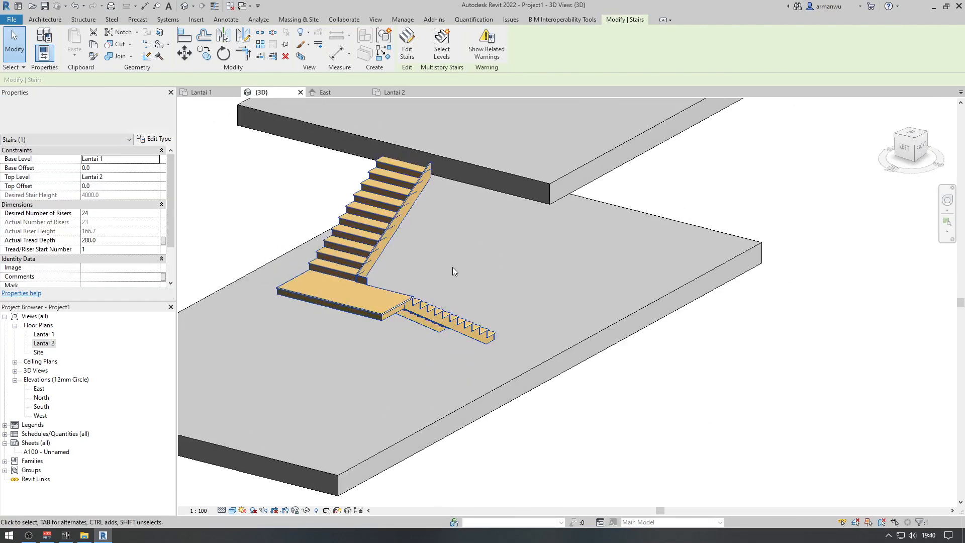
{"action": "scroll", "coordinate": [381, 280], "scroll_direction": "up", "scroll_amount": 4}
{"action": "scroll", "coordinate": [381, 275], "scroll_direction": "down", "scroll_amount": 3}
{"action": "middle_click_drag", "start_coordinate": [381, 275], "coordinate": [339, 276], "text": "shift"}
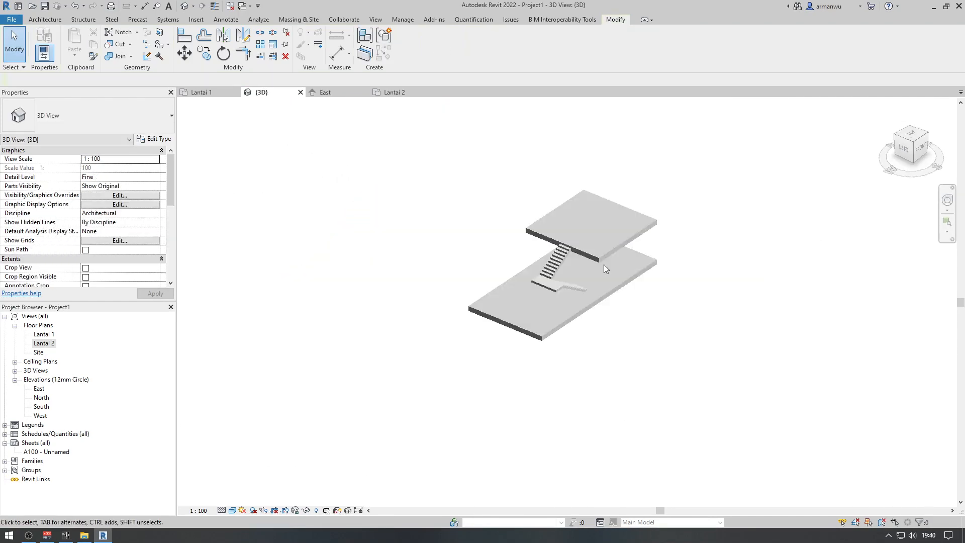
Open the South elevation and examine the stair between Lantai 1 and Lantai 2
{"action": "middle_click_drag", "start_coordinate": [603, 264], "coordinate": [451, 307]}
{"action": "scroll", "coordinate": [451, 307], "scroll_direction": "up", "scroll_amount": 4}
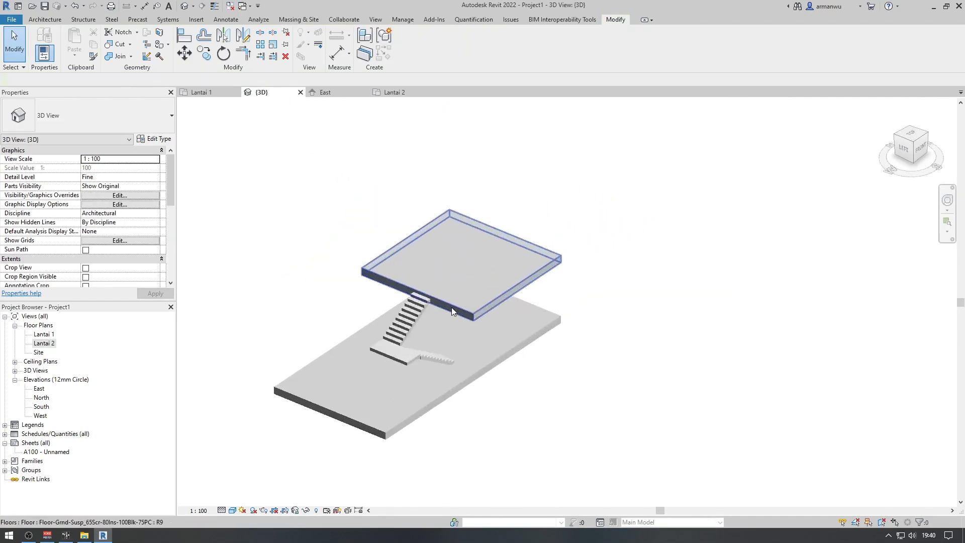
{"action": "double_click", "coordinate": [41, 406]}
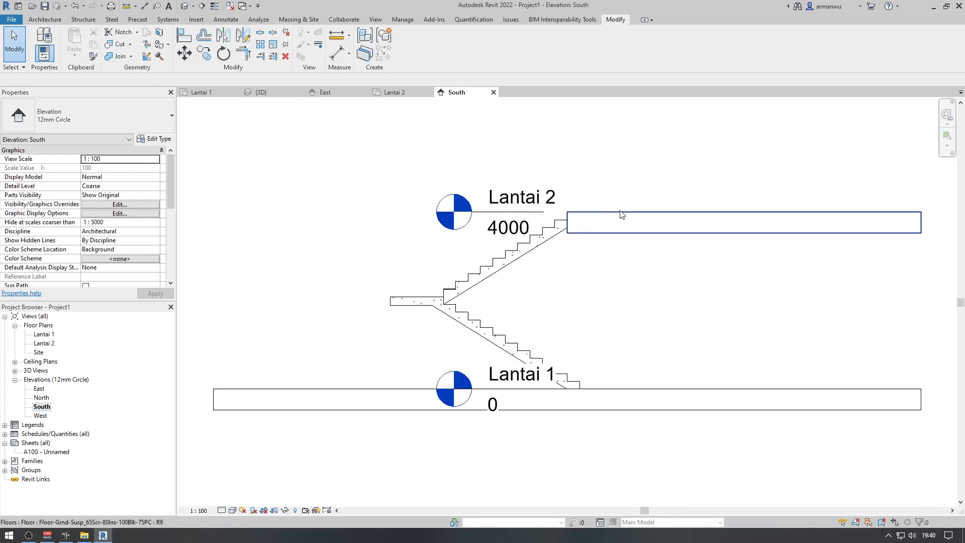
{"action": "left_click", "coordinate": [621, 215]}
{"action": "scroll", "coordinate": [482, 272], "scroll_direction": "down", "scroll_amount": 1}
{"action": "key", "text": "Escape"}
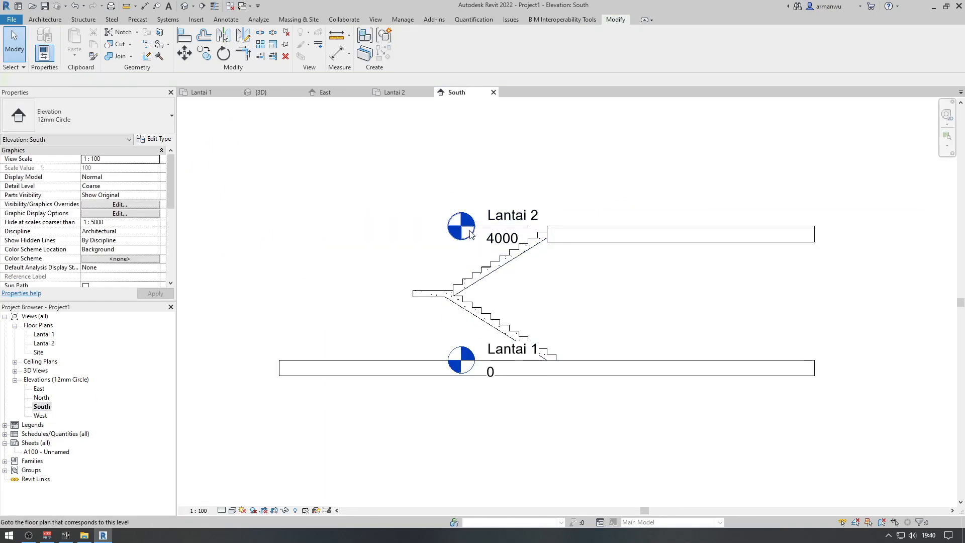
Add two more levels above Lantai 2 by picking level lines, each with a 4000 mm offset from the level below
{"action": "left_click", "coordinate": [472, 236]}
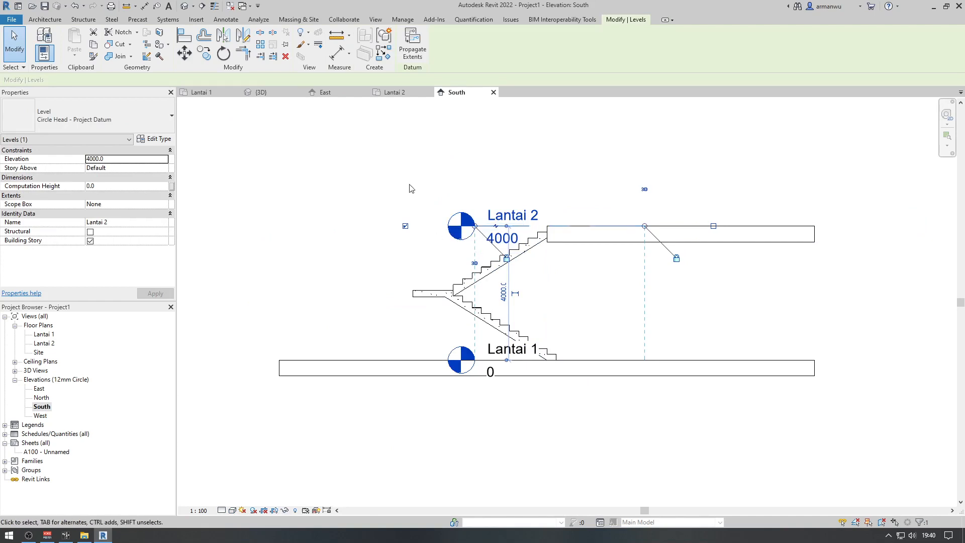
{"action": "left_click", "coordinate": [379, 55]}
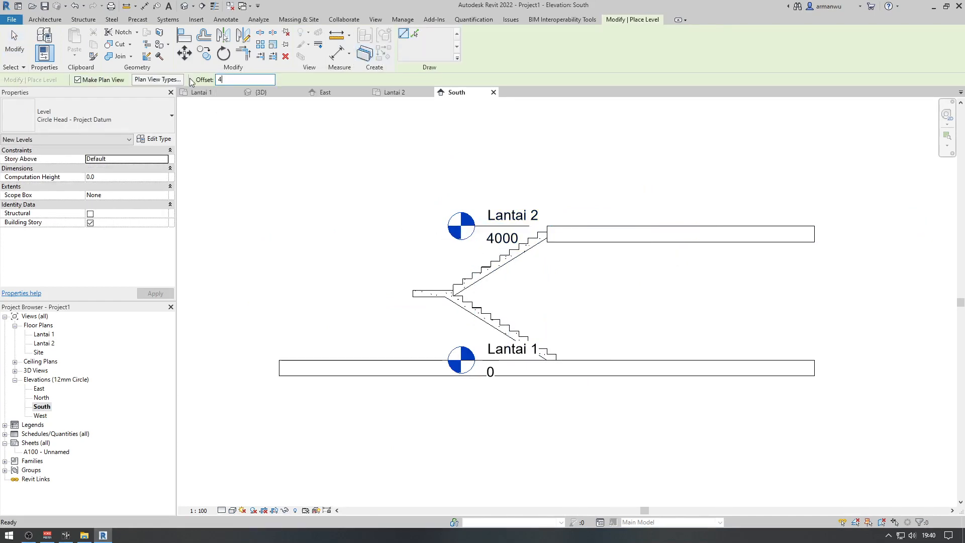
{"action": "key", "text": "Return"}
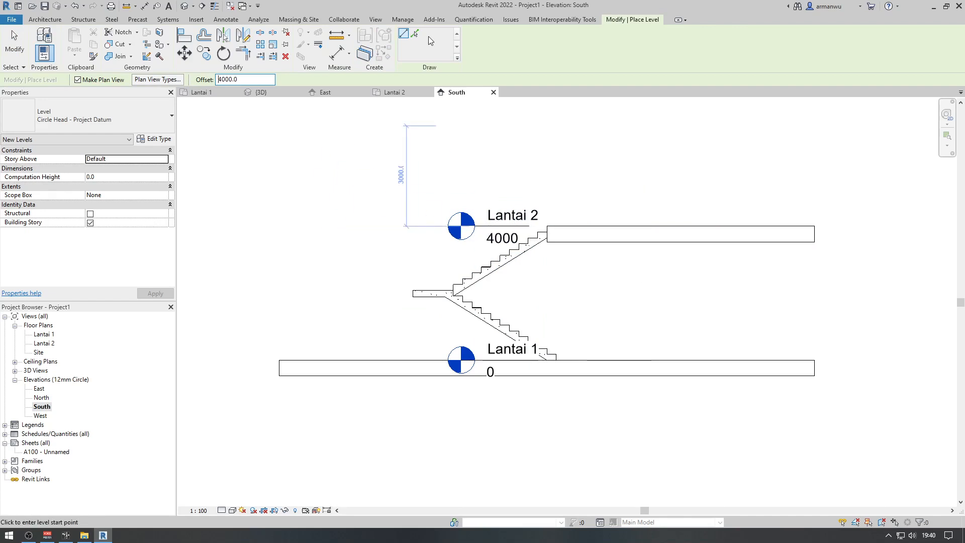
{"action": "left_click", "coordinate": [416, 34]}
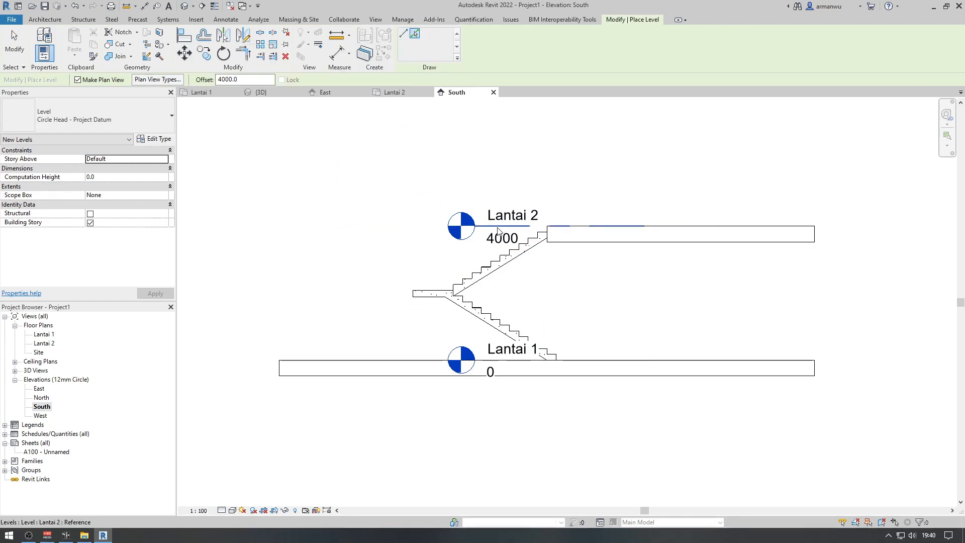
{"action": "scroll", "coordinate": [497, 226], "scroll_direction": "down", "scroll_amount": 5}
{"action": "middle_click_drag", "start_coordinate": [498, 226], "coordinate": [432, 275]}
{"action": "scroll", "coordinate": [432, 275], "scroll_direction": "up", "scroll_amount": 2}
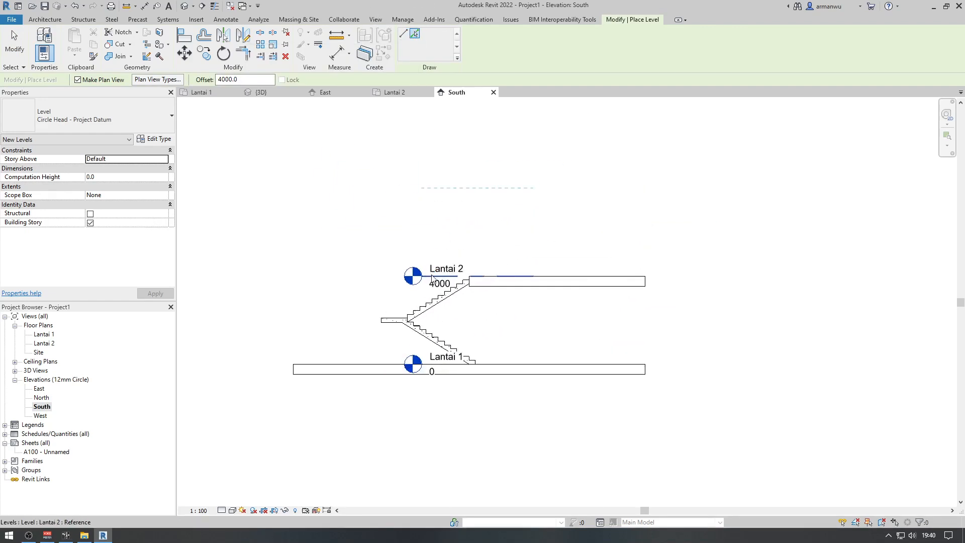
{"action": "left_click", "coordinate": [431, 276]}
{"action": "left_click", "coordinate": [472, 189]}
{"action": "scroll", "coordinate": [480, 224], "scroll_direction": "down", "scroll_amount": 3}
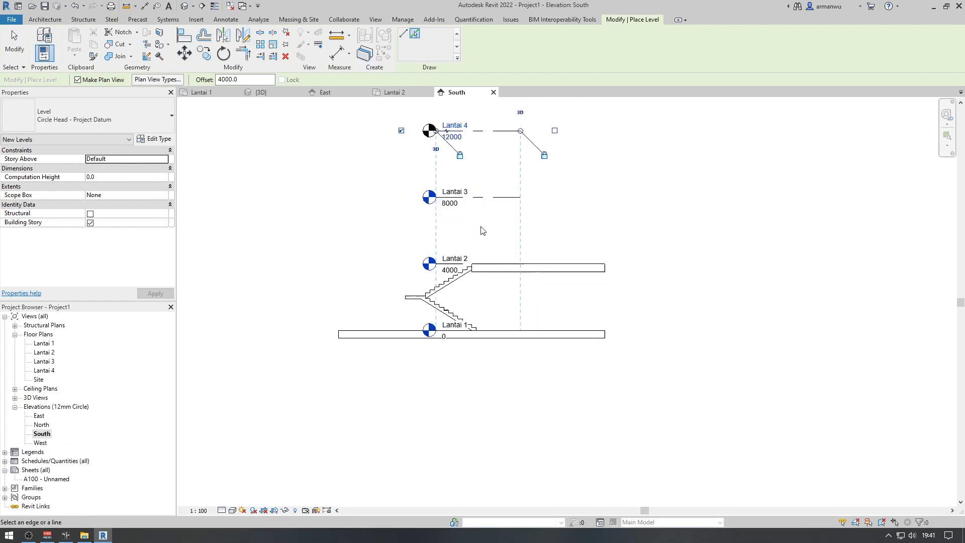
{"action": "key", "text": "Escape"}
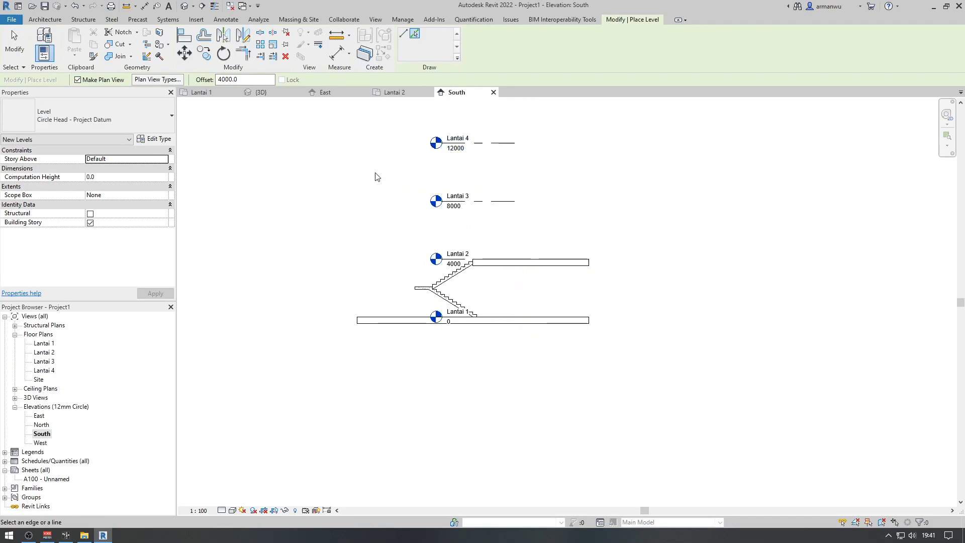
{"action": "key", "text": "Escape"}
Look over the stair and slabs in 3D and open the Lantai 3 floor plan
{"action": "left_click", "coordinate": [261, 91]}
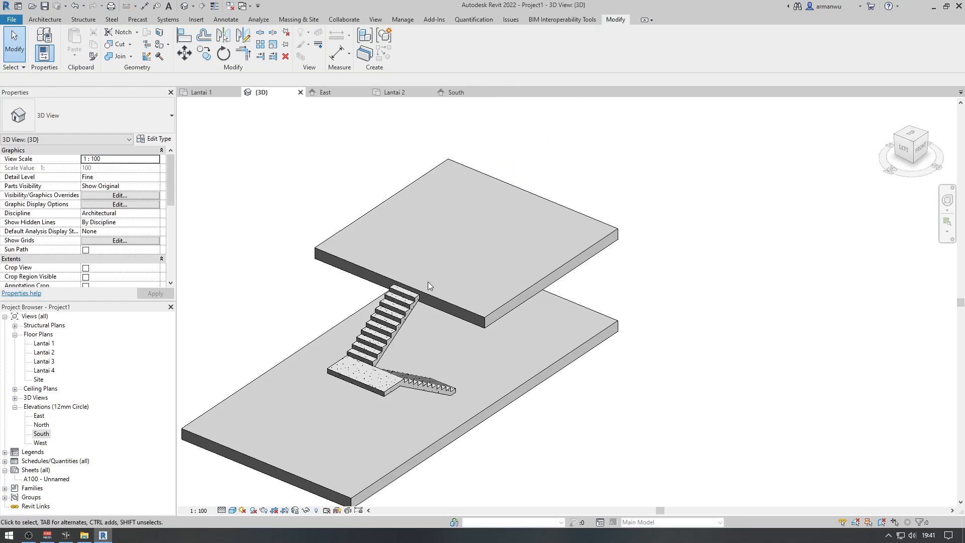
{"action": "scroll", "coordinate": [427, 281], "scroll_direction": "down", "scroll_amount": 3}
{"action": "scroll", "coordinate": [427, 281], "scroll_direction": "up", "scroll_amount": 3}
{"action": "scroll", "coordinate": [427, 281], "scroll_direction": "up", "scroll_amount": 1}
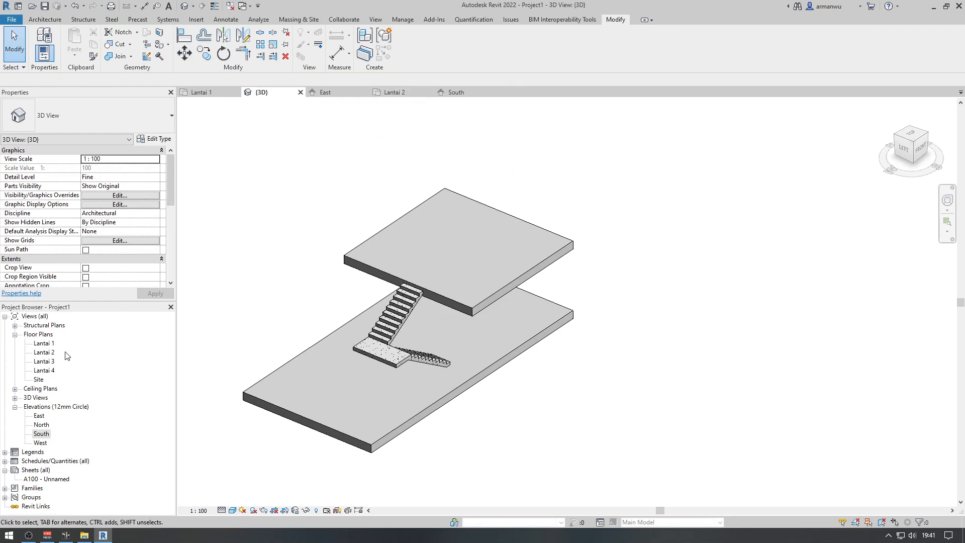
{"action": "double_click", "coordinate": [45, 361]}
{"action": "scroll", "coordinate": [496, 255], "scroll_direction": "down", "scroll_amount": 5}
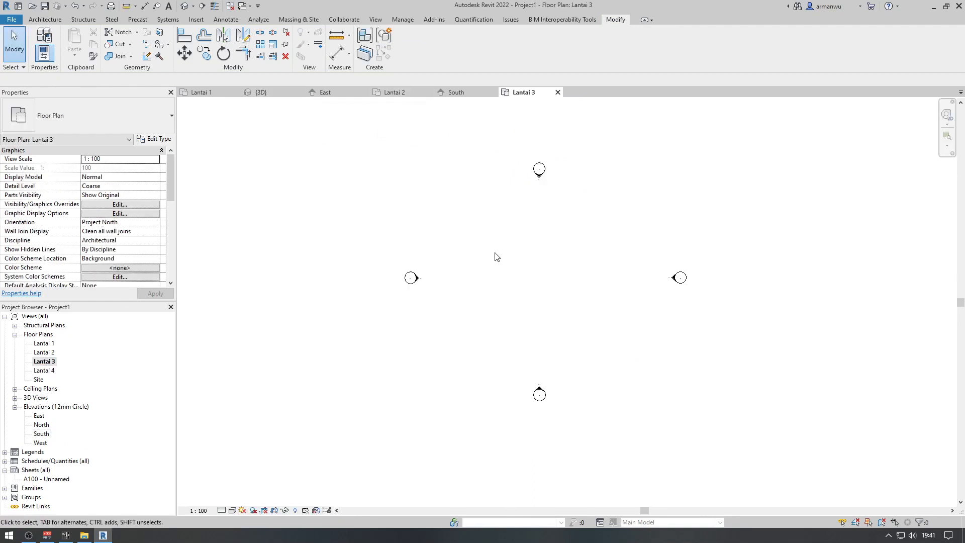
{"action": "middle_click_drag", "start_coordinate": [518, 246], "coordinate": [448, 253]}
Compare the Lantai 2 and Lantai 3 floor plans, including their underlay settings
{"action": "left_click", "coordinate": [394, 92]}
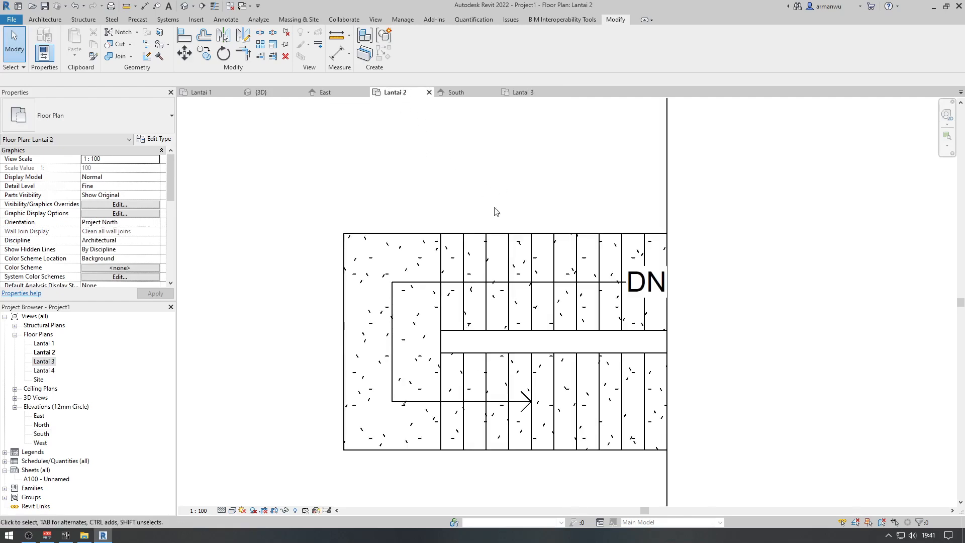
{"action": "scroll", "coordinate": [493, 209], "scroll_direction": "down", "scroll_amount": 4}
{"action": "middle_click_drag", "start_coordinate": [563, 286], "coordinate": [485, 303]}
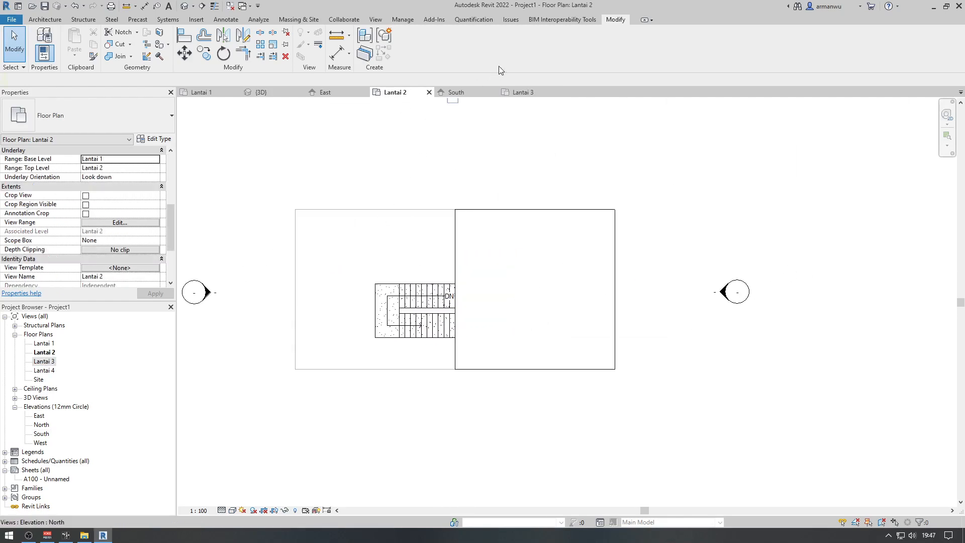
{"action": "left_click", "coordinate": [522, 92]}
{"action": "scroll", "coordinate": [509, 205], "scroll_direction": "down", "scroll_amount": 5}
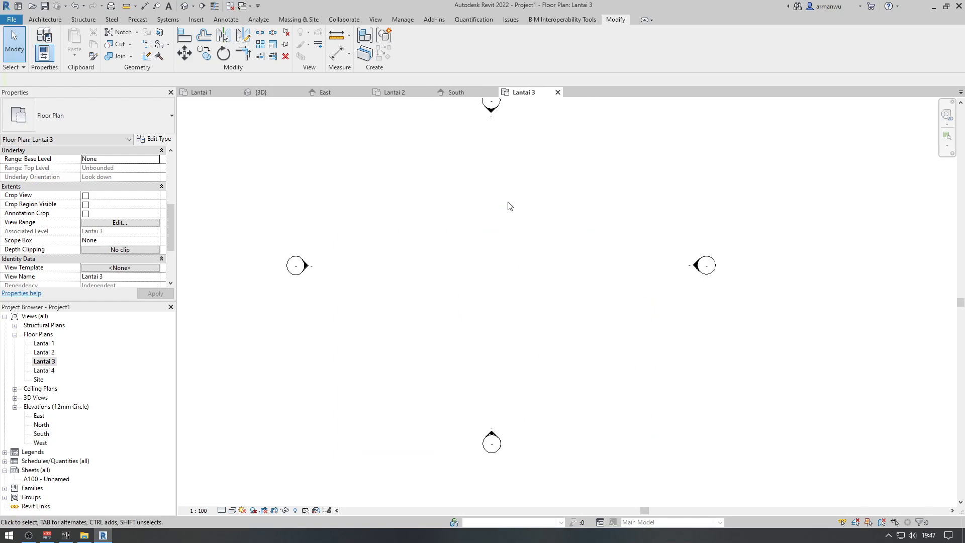
{"action": "middle_click_drag", "start_coordinate": [509, 204], "coordinate": [486, 235]}
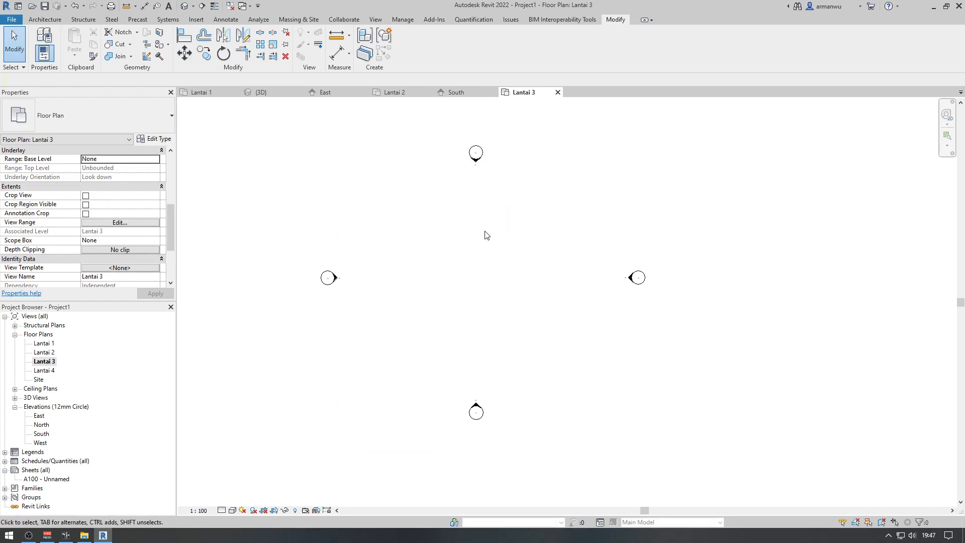
{"action": "left_click", "coordinate": [393, 93]}
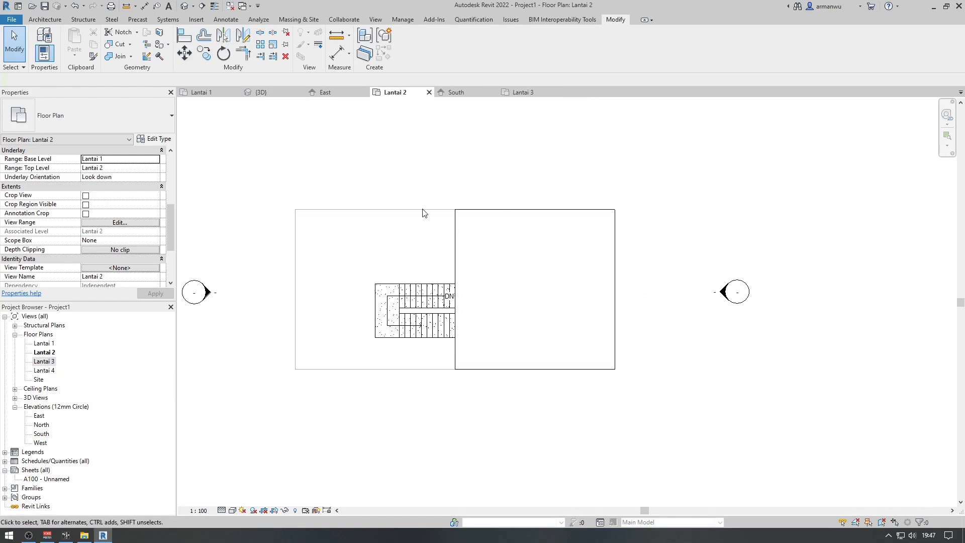
{"action": "left_click", "coordinate": [535, 92]}
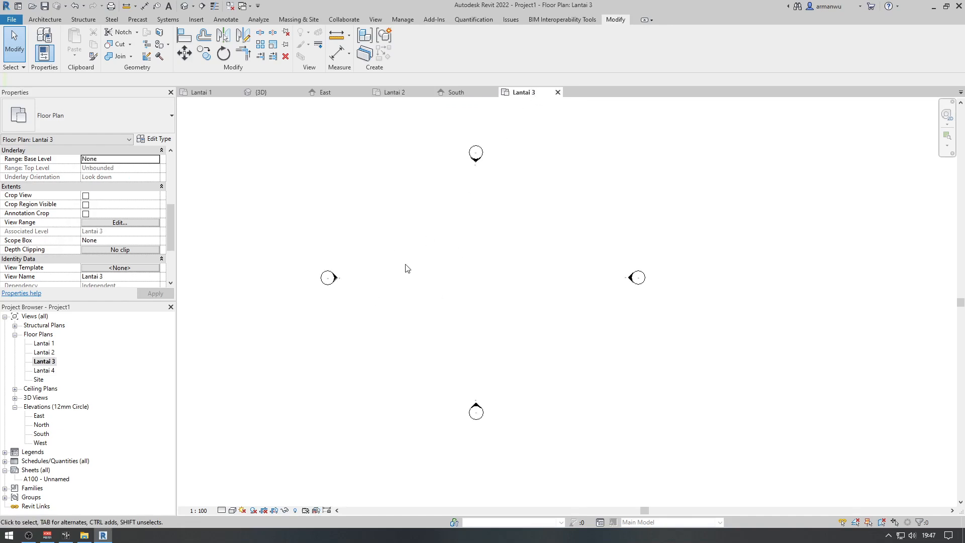
Set the Lantai 3 plan's underlay range to base level Lantai 1 and top level Lantai 3
{"action": "left_click_drag", "start_coordinate": [173, 235], "coordinate": [173, 229]}
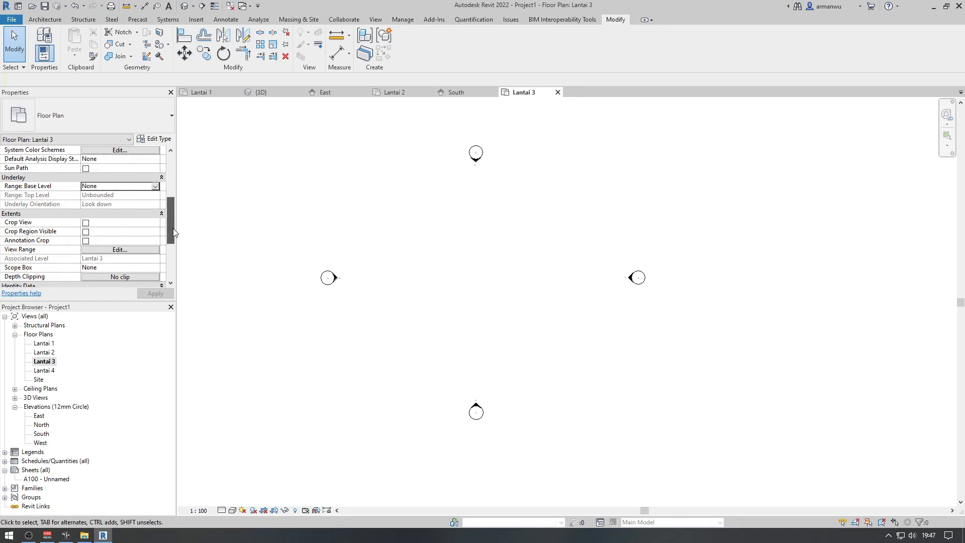
{"action": "left_click", "coordinate": [156, 186]}
{"action": "left_click", "coordinate": [110, 203]}
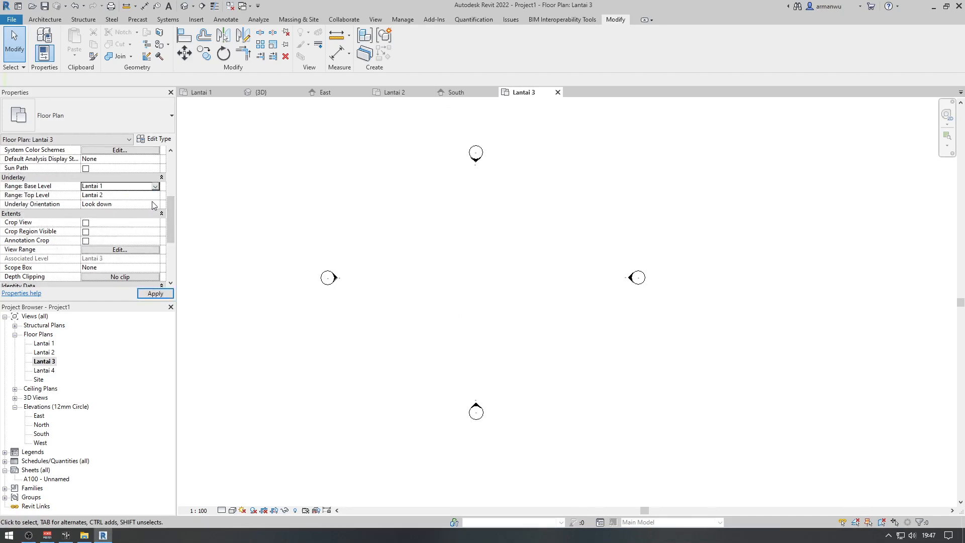
{"action": "left_click", "coordinate": [158, 198]}
{"action": "left_click", "coordinate": [108, 219]}
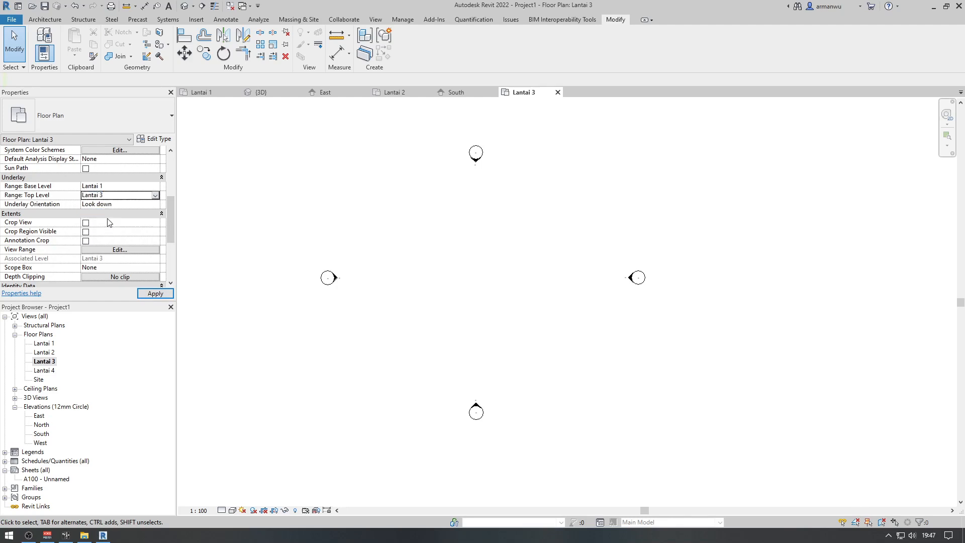
Create an 8000 × 8000 mm rectangular floor on Lantai 3 over the underlay square adjoining the stair's open end
{"action": "scroll", "coordinate": [471, 268], "scroll_direction": "up", "scroll_amount": 4}
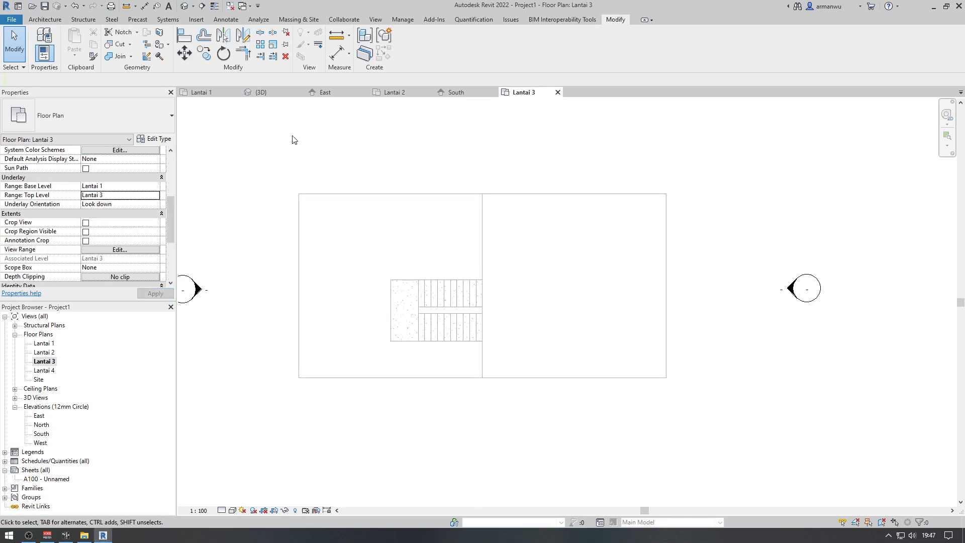
{"action": "left_click", "coordinate": [45, 19]}
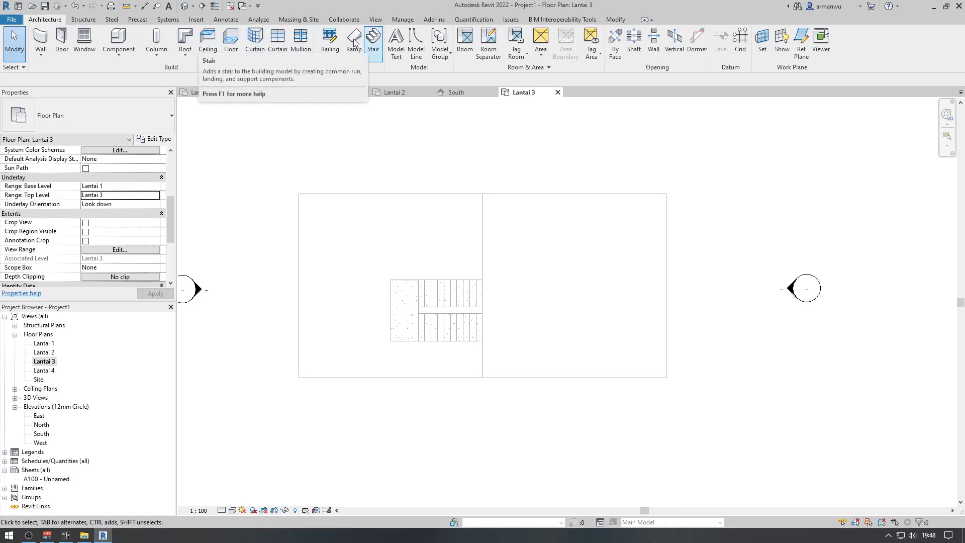
{"action": "left_click", "coordinate": [230, 41]}
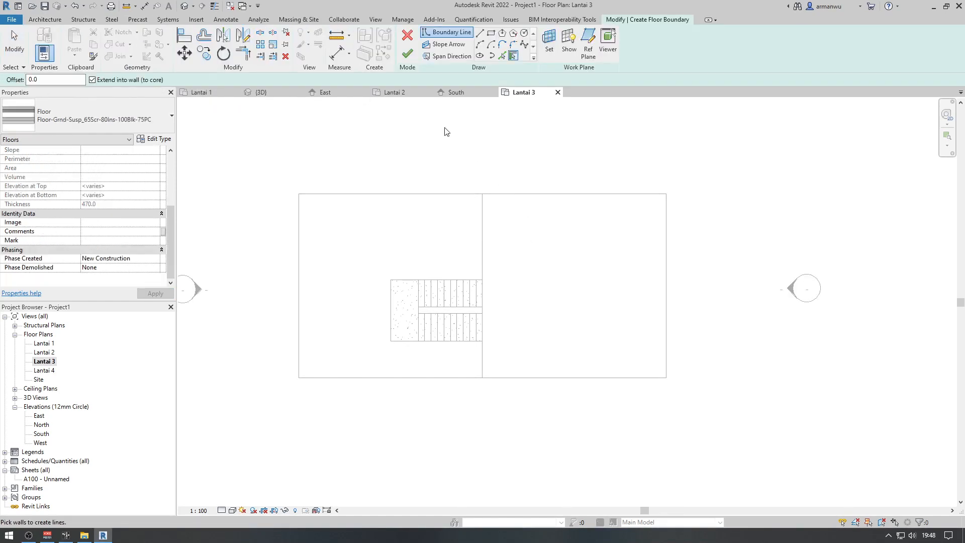
{"action": "left_click", "coordinate": [491, 44]}
{"action": "left_click", "coordinate": [483, 194]}
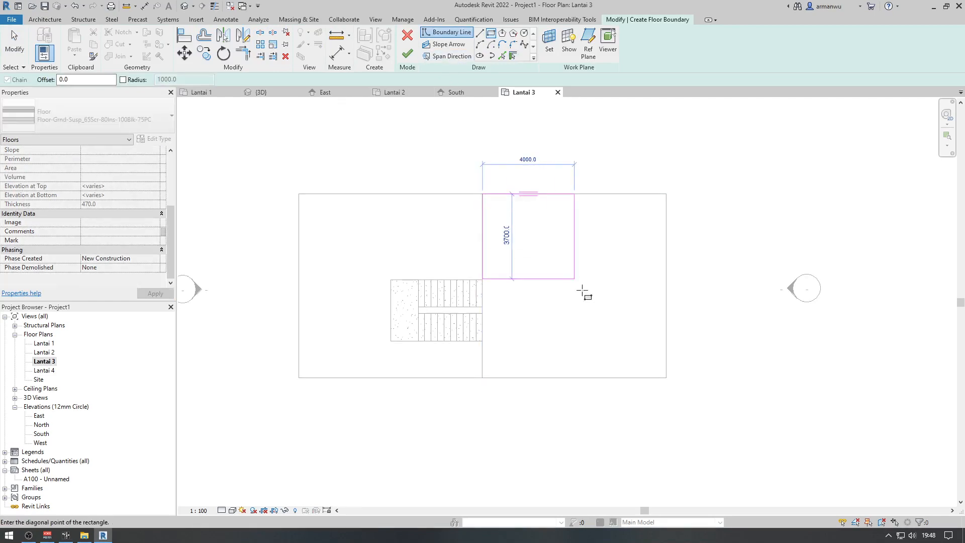
{"action": "left_click", "coordinate": [666, 377]}
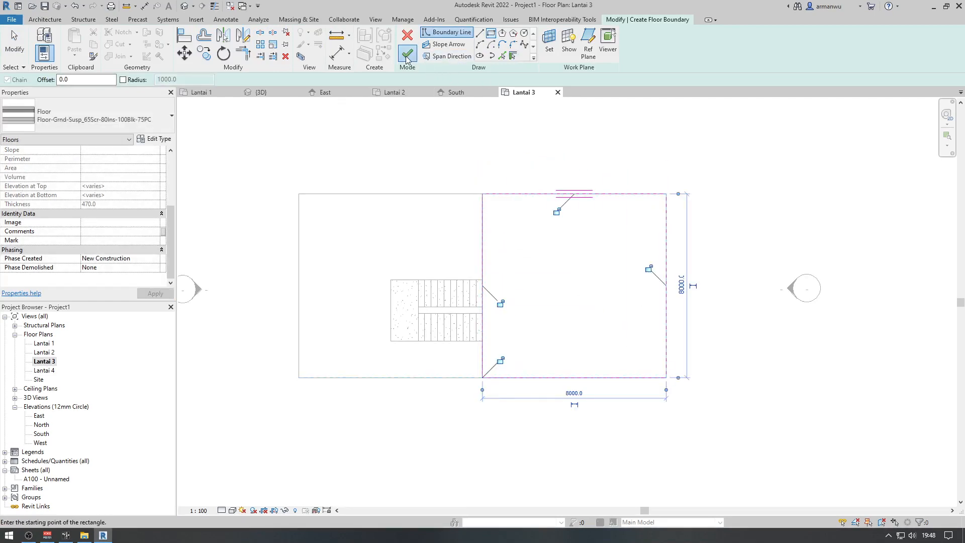
{"action": "left_click", "coordinate": [407, 56]}
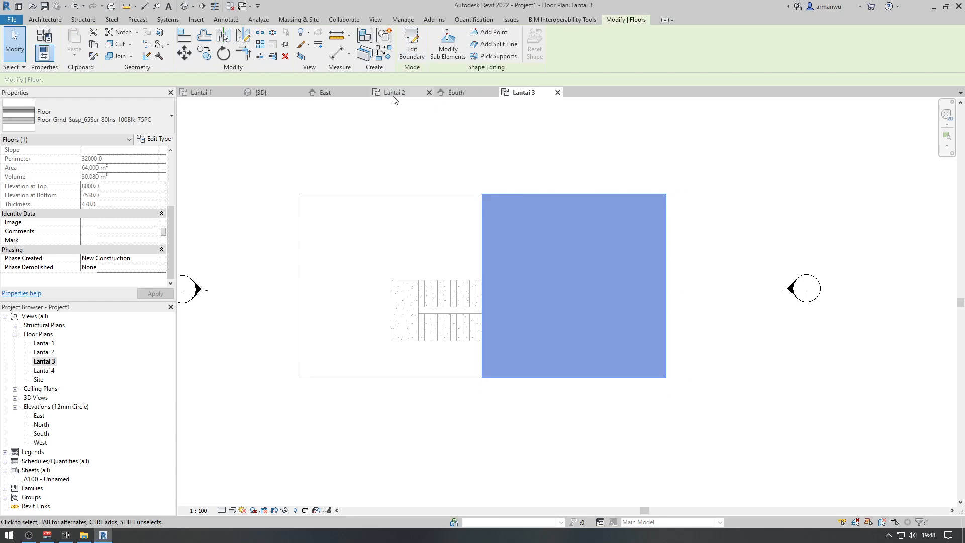
Open the Lantai 4 floor plan and set its underlay range to base level Lantai 1 and top level Lantai 4
{"action": "double_click", "coordinate": [44, 370]}
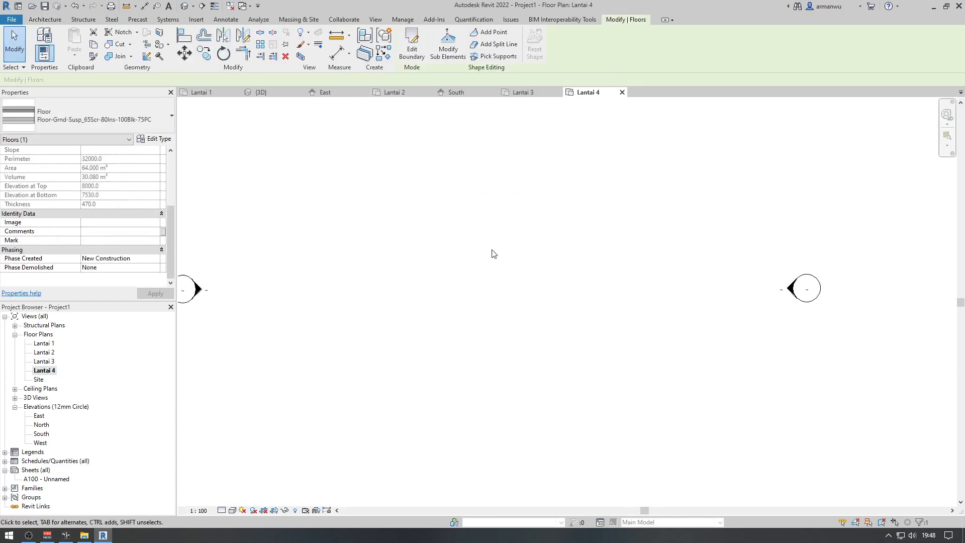
{"action": "scroll", "coordinate": [546, 245], "scroll_direction": "down", "scroll_amount": 2}
{"action": "left_click_drag", "start_coordinate": [171, 226], "coordinate": [165, 151]}
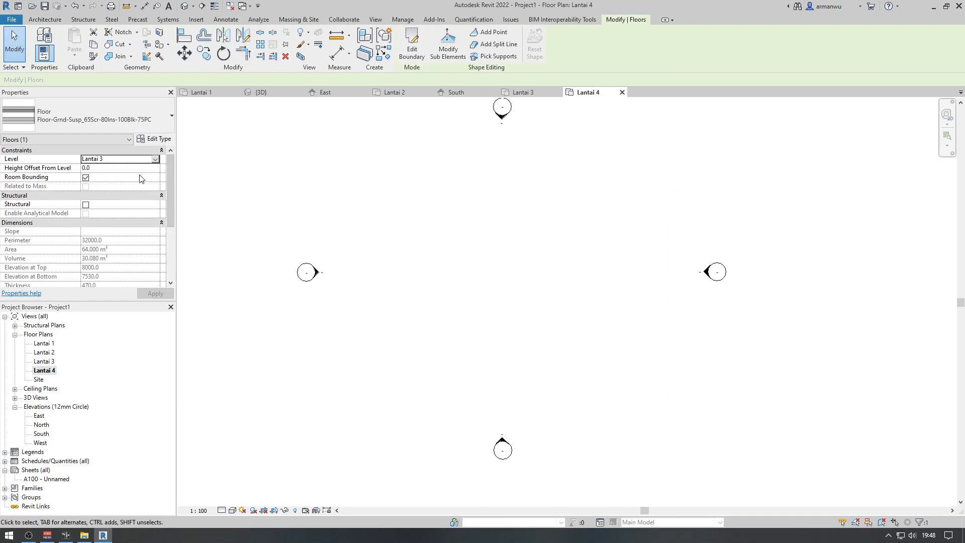
{"action": "left_click", "coordinate": [286, 192]}
{"action": "left_click_drag", "start_coordinate": [170, 200], "coordinate": [171, 251]}
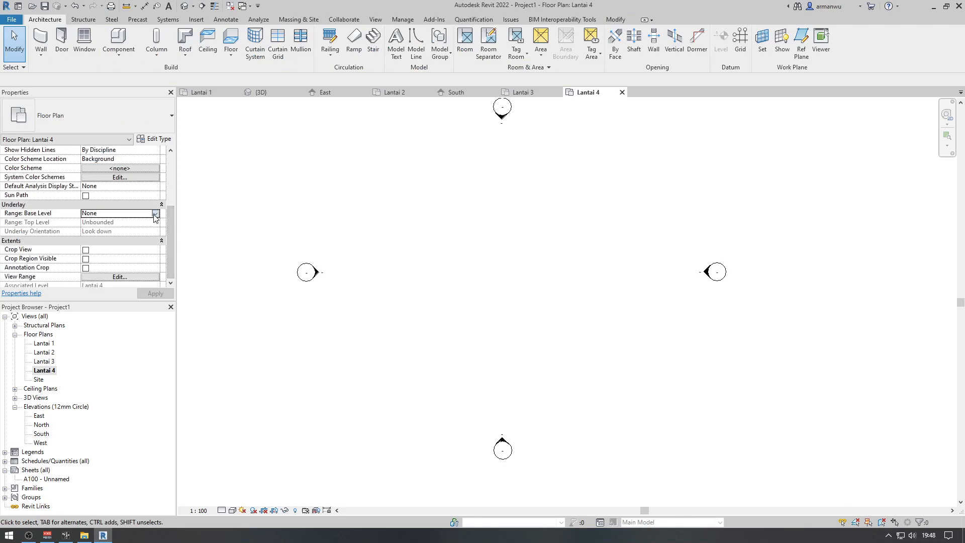
{"action": "left_click", "coordinate": [155, 214]}
{"action": "left_click", "coordinate": [120, 230]}
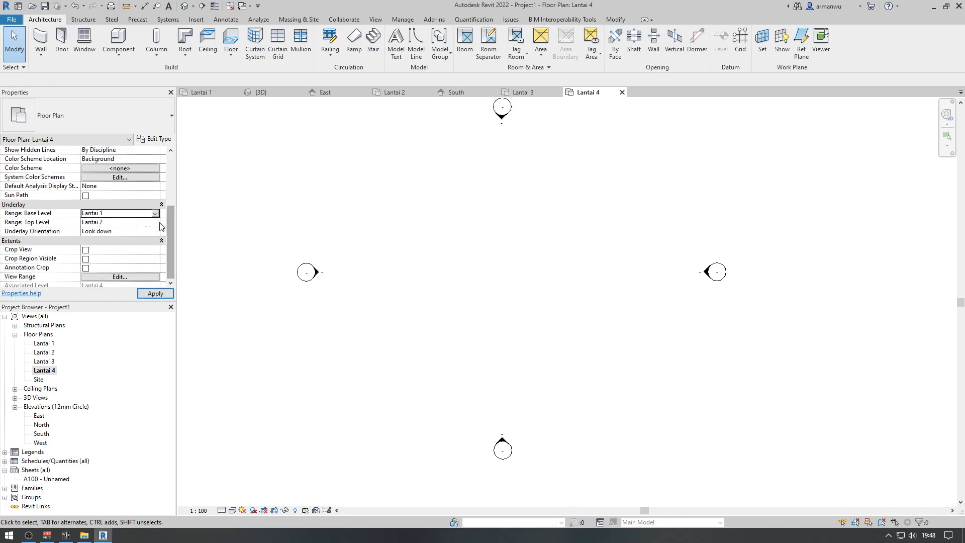
{"action": "left_click", "coordinate": [149, 223]}
{"action": "left_click", "coordinate": [150, 224]}
{"action": "left_click", "coordinate": [100, 253]}
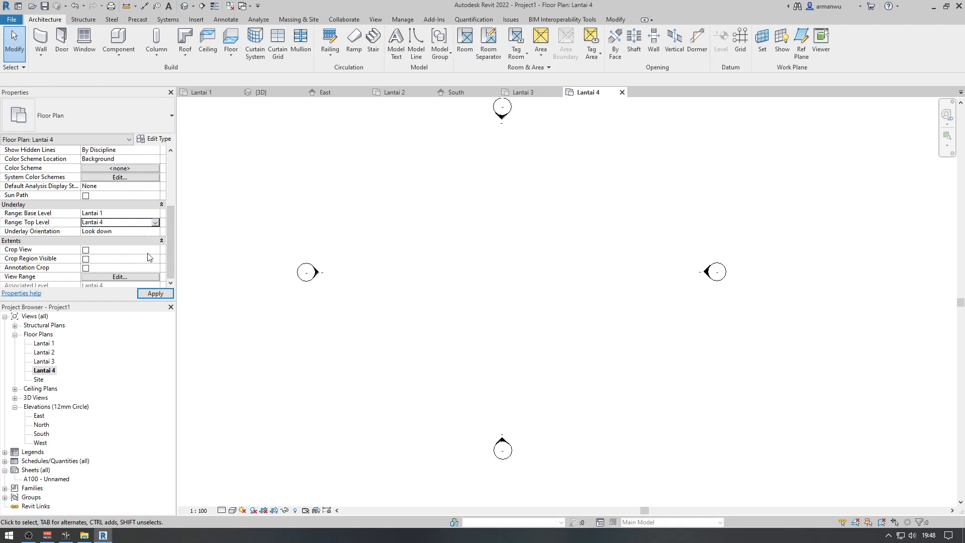
{"action": "left_click", "coordinate": [155, 293]}
Create an 8000 × 8000 mm rectangular floor on Lantai 4 over the same underlay square beside the stair
{"action": "scroll", "coordinate": [521, 286], "scroll_direction": "up", "scroll_amount": 2}
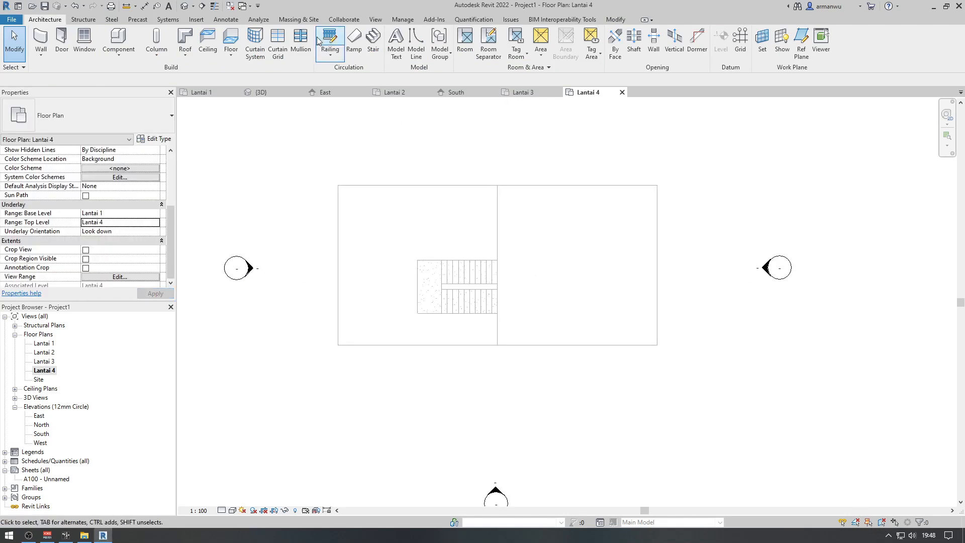
{"action": "left_click", "coordinate": [218, 39]}
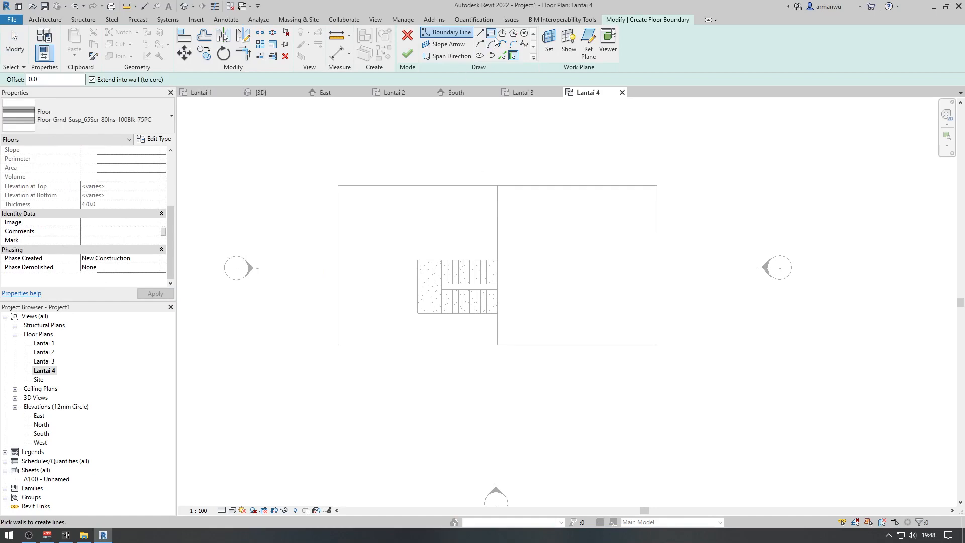
{"action": "left_click", "coordinate": [491, 33]}
{"action": "left_click", "coordinate": [497, 185]}
{"action": "left_click", "coordinate": [657, 345]}
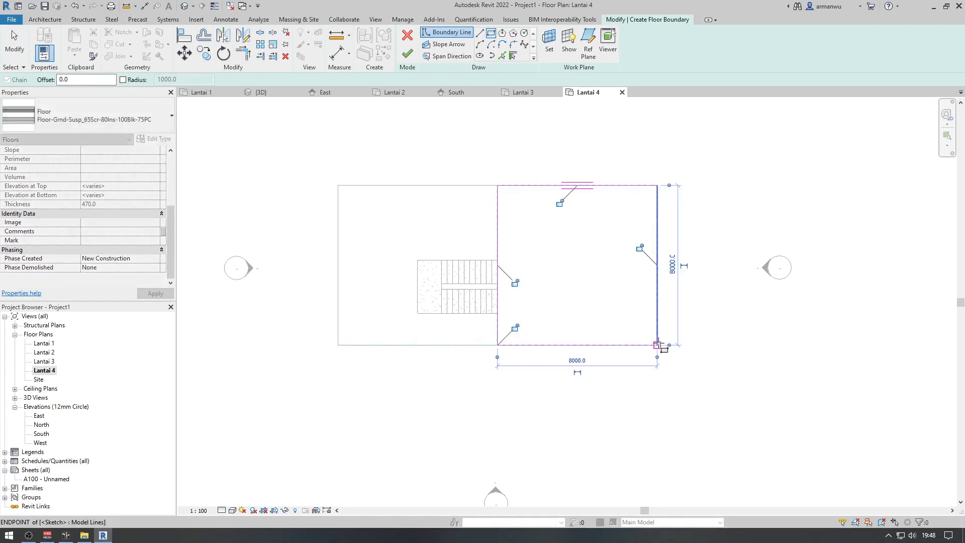
{"action": "left_click", "coordinate": [407, 53]}
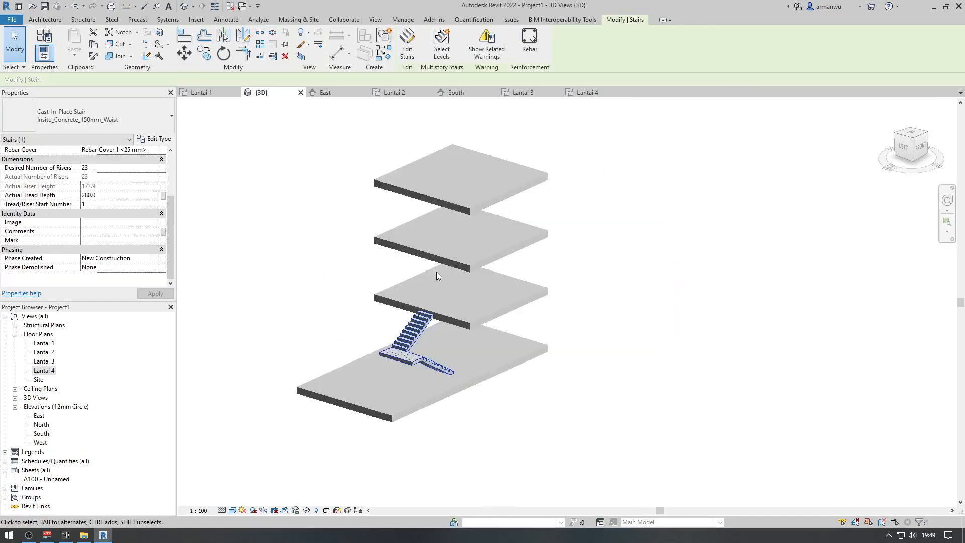
Try to start selecting levels for a multistory version of the stair in the 3D view
{"action": "scroll", "coordinate": [437, 270], "scroll_direction": "up", "scroll_amount": 2}
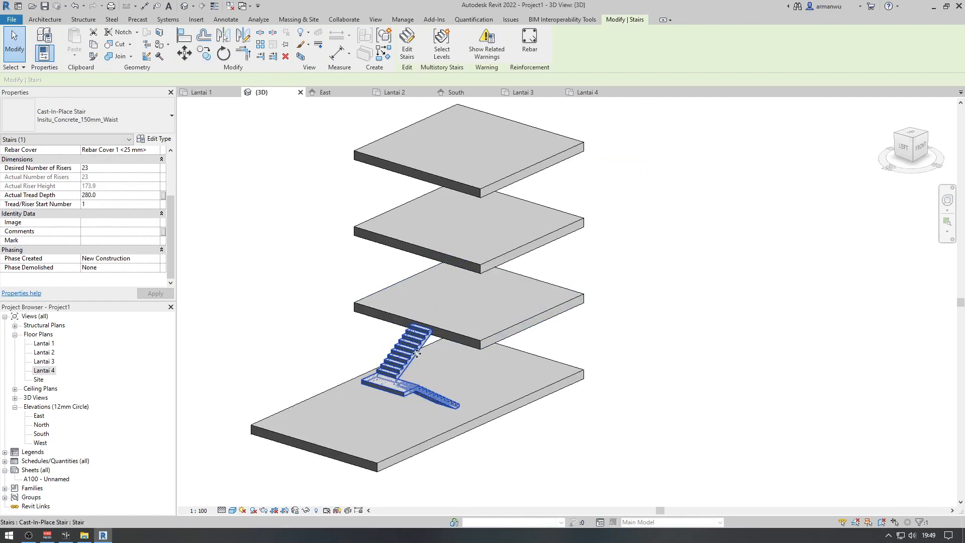
{"action": "left_click", "coordinate": [303, 327]}
{"action": "left_click", "coordinate": [406, 351]}
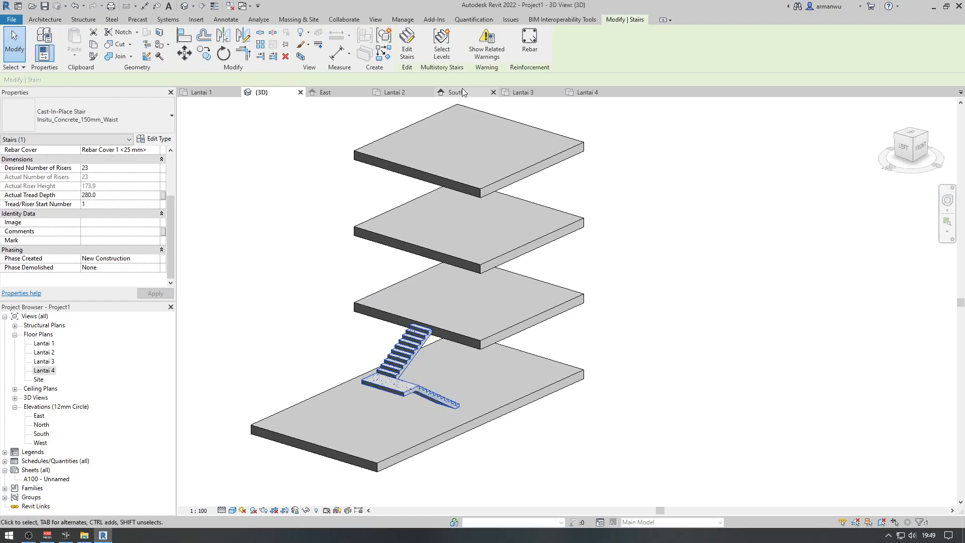
{"action": "left_click", "coordinate": [442, 44]}
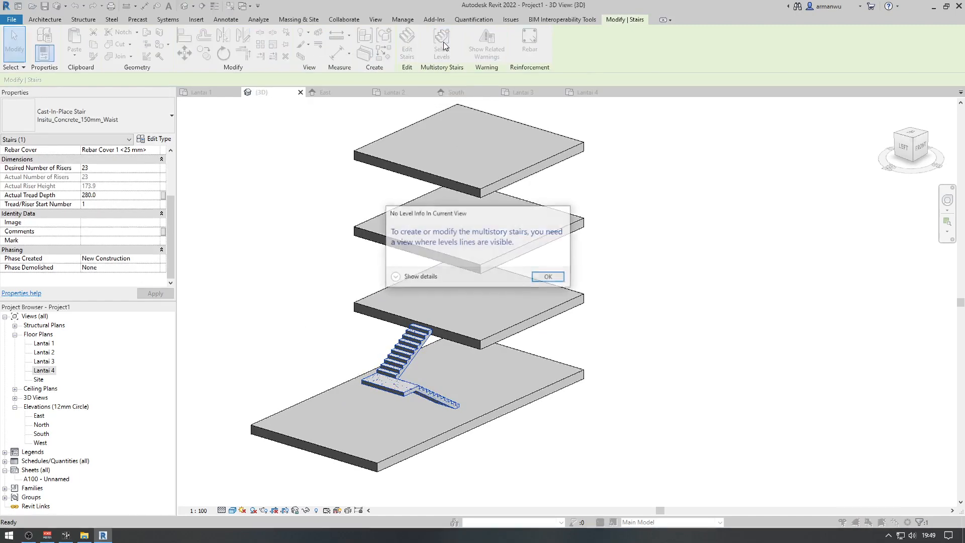
{"action": "left_click", "coordinate": [548, 277]}
{"action": "left_click", "coordinate": [327, 247]}
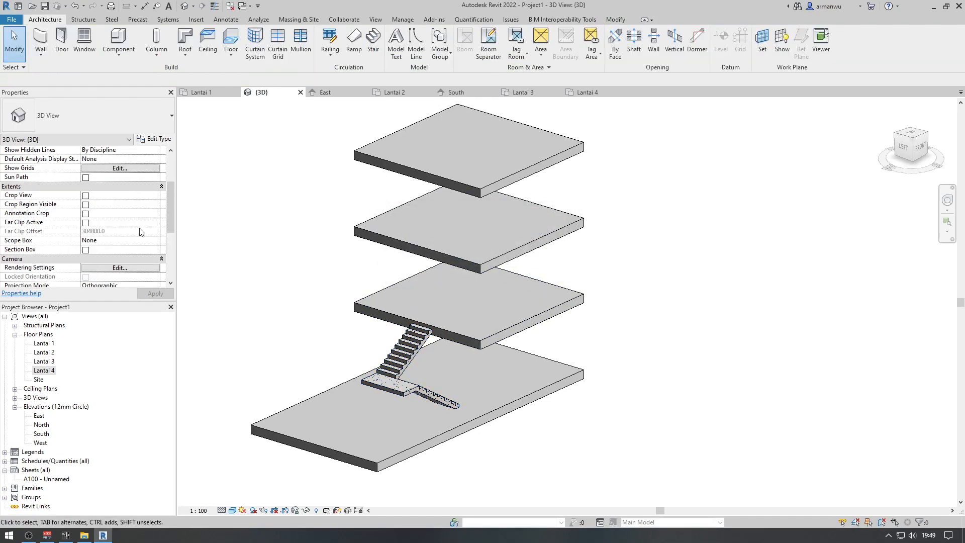
Turn on the Levels annotation category in the 3D view's visibility overrides and check the Lantai 2 level line
{"action": "scroll", "coordinate": [86, 213], "scroll_direction": "up", "scroll_amount": 3}
{"action": "left_click", "coordinate": [109, 195]}
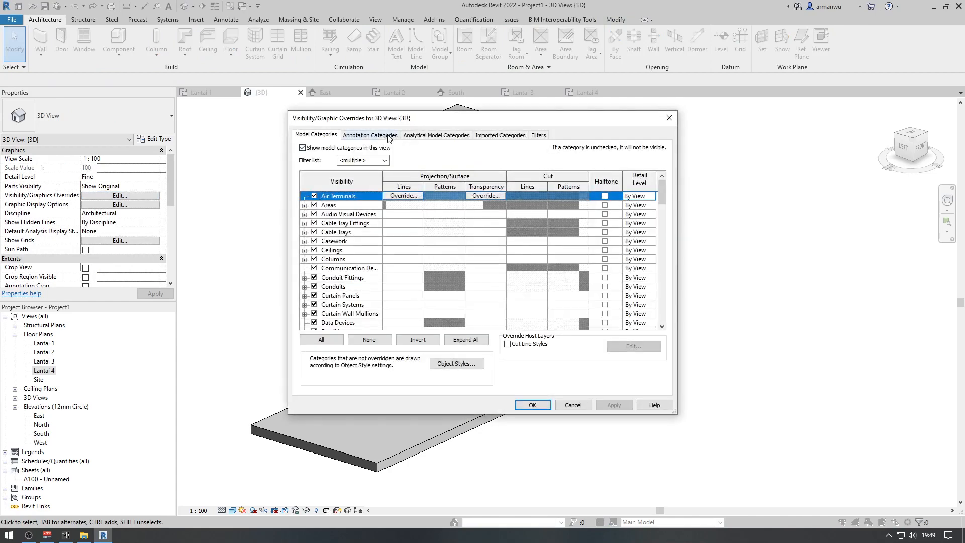
{"action": "left_click", "coordinate": [388, 136]}
{"action": "left_click", "coordinate": [532, 405]}
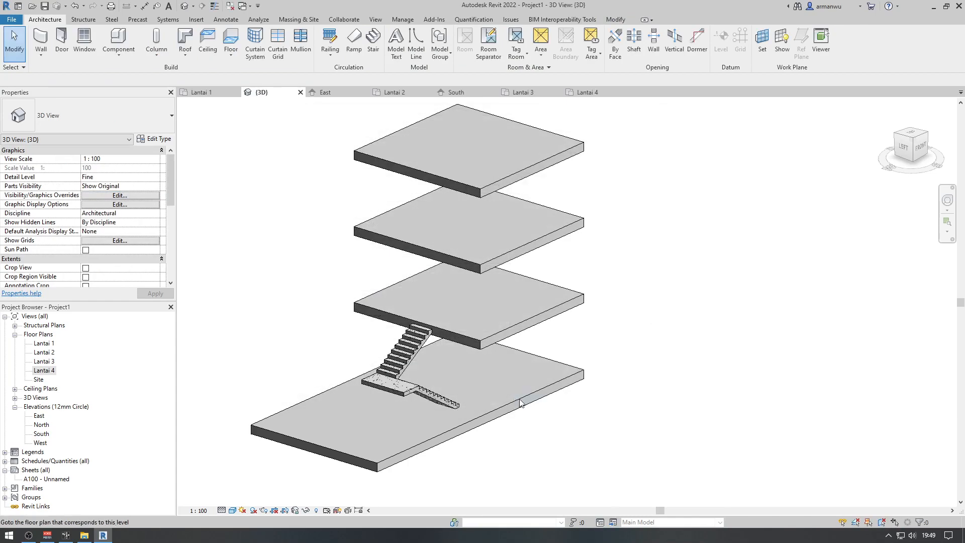
{"action": "scroll", "coordinate": [434, 272], "scroll_direction": "down", "scroll_amount": 2}
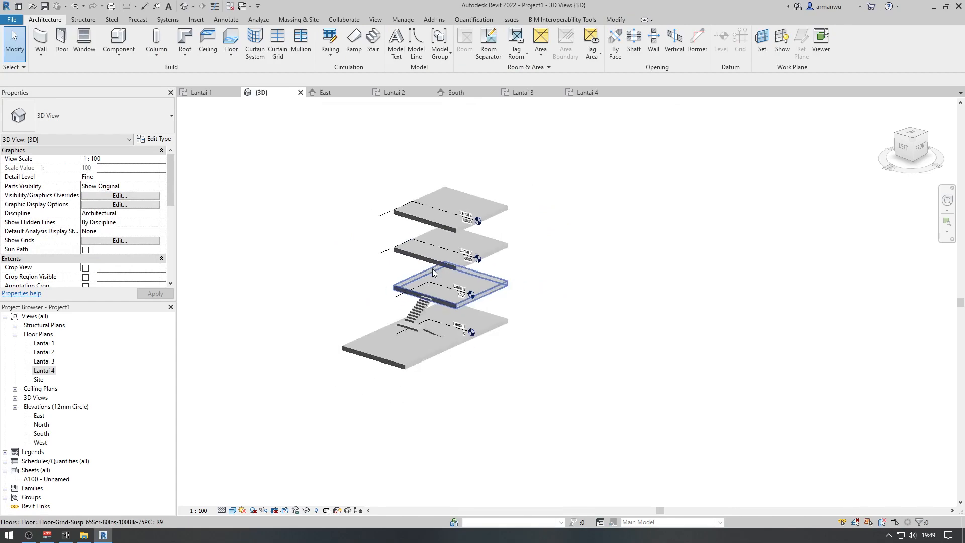
{"action": "left_click", "coordinate": [465, 292]}
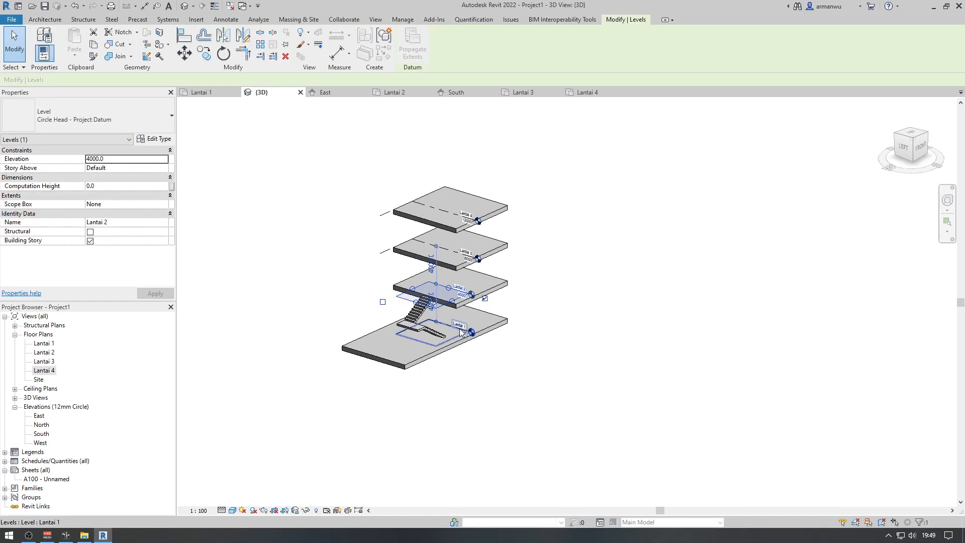
{"action": "left_click", "coordinate": [656, 269]}
{"action": "scroll", "coordinate": [448, 274], "scroll_direction": "up", "scroll_amount": 3}
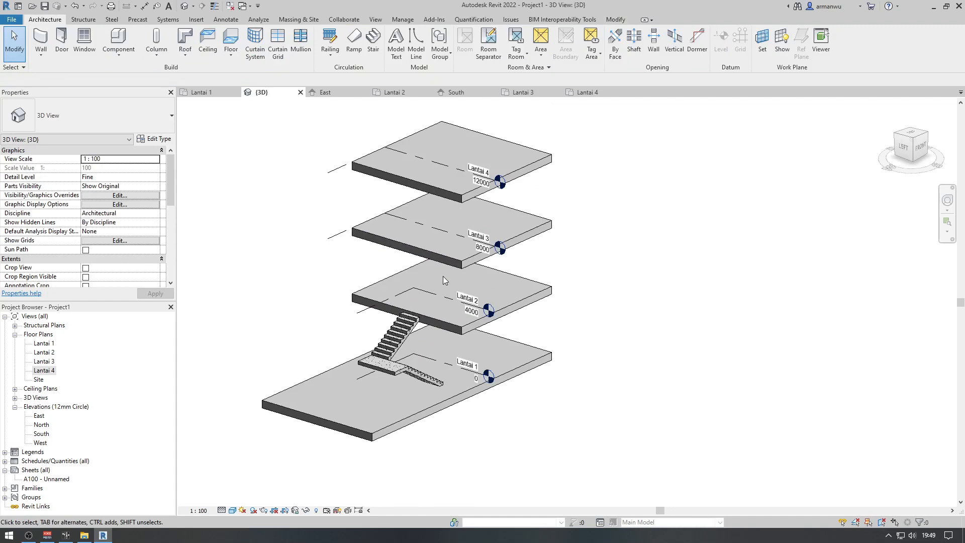
Try converting the stair to a multistory stair by connecting only Lantai 4, and inspect the flights in 3D
{"action": "left_click", "coordinate": [406, 336]}
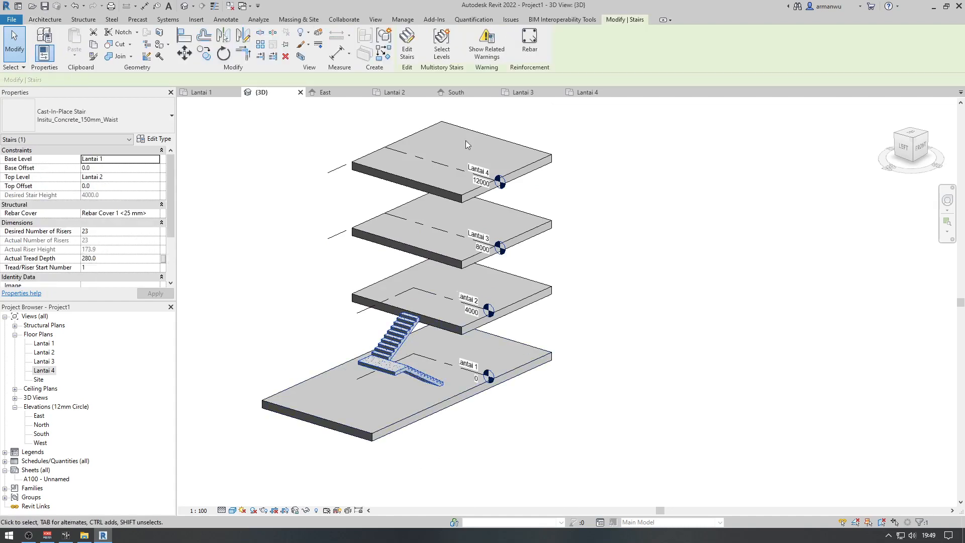
{"action": "left_click", "coordinate": [442, 42]}
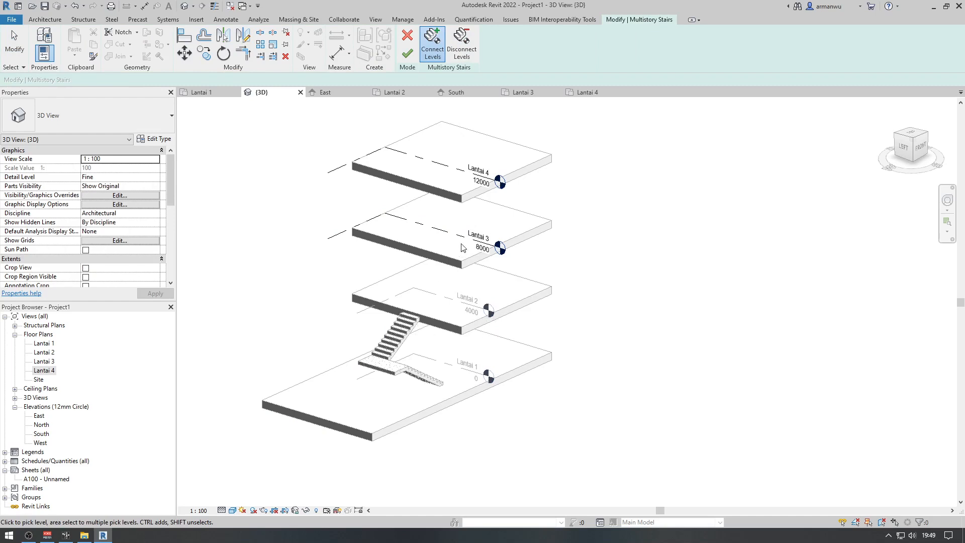
{"action": "left_click", "coordinate": [485, 176]}
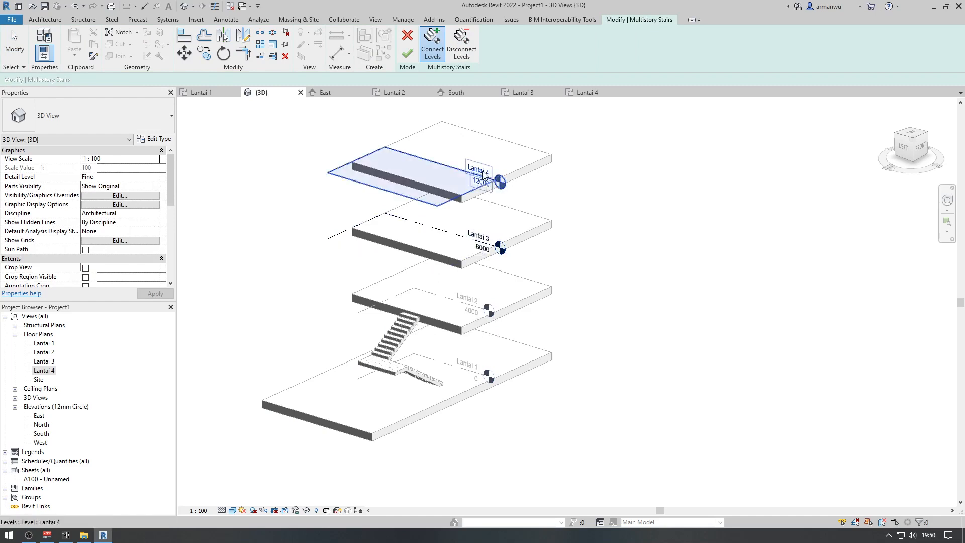
{"action": "left_click", "coordinate": [408, 55]}
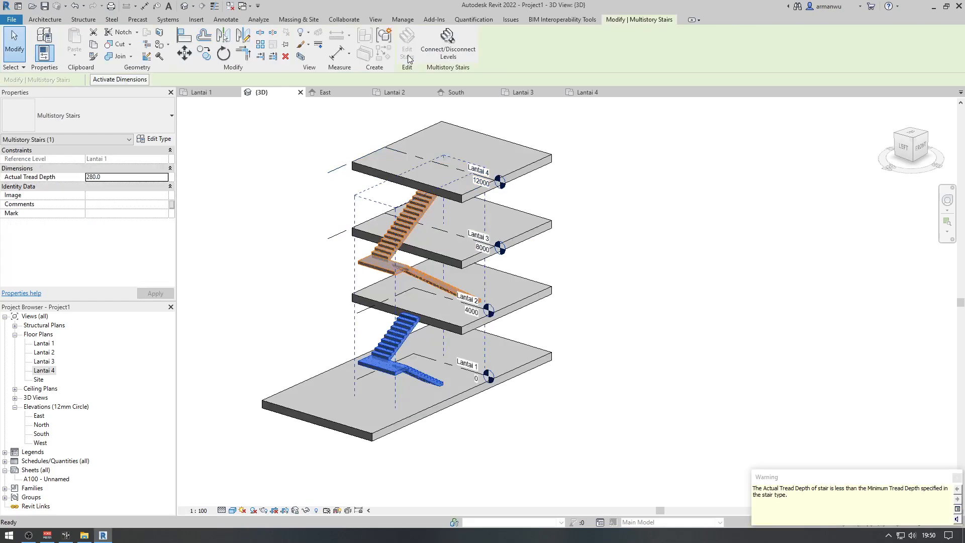
{"action": "left_click", "coordinate": [607, 270]}
{"action": "middle_click_drag", "start_coordinate": [517, 302], "coordinate": [482, 339], "text": "shift"}
{"action": "scroll", "coordinate": [482, 338], "scroll_direction": "up", "scroll_amount": 3}
{"action": "scroll", "coordinate": [482, 339], "scroll_direction": "down", "scroll_amount": 1}
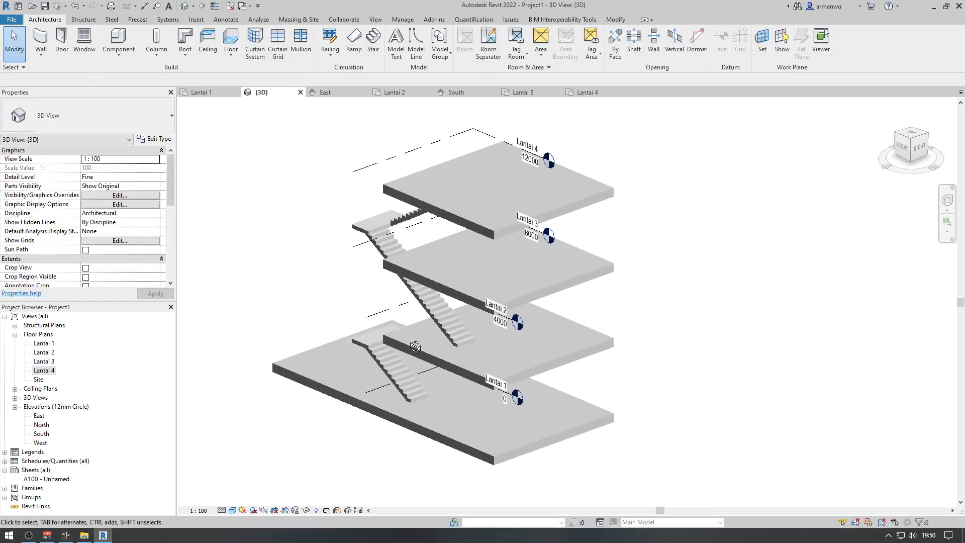
{"action": "middle_click_drag", "start_coordinate": [412, 342], "coordinate": [597, 323], "text": "shift"}
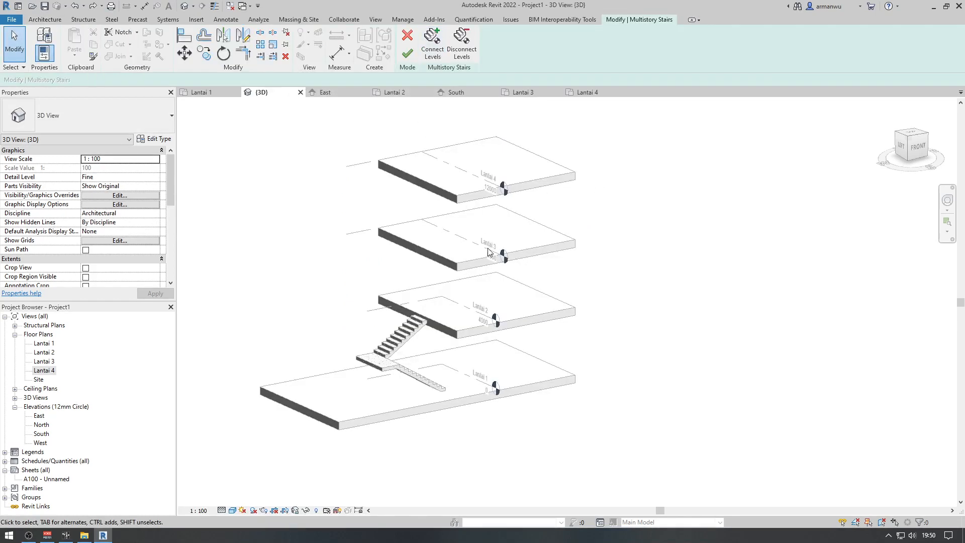
Convert the stair to a multistory stair by connecting it to Lantai 3
{"action": "left_click", "coordinate": [435, 50]}
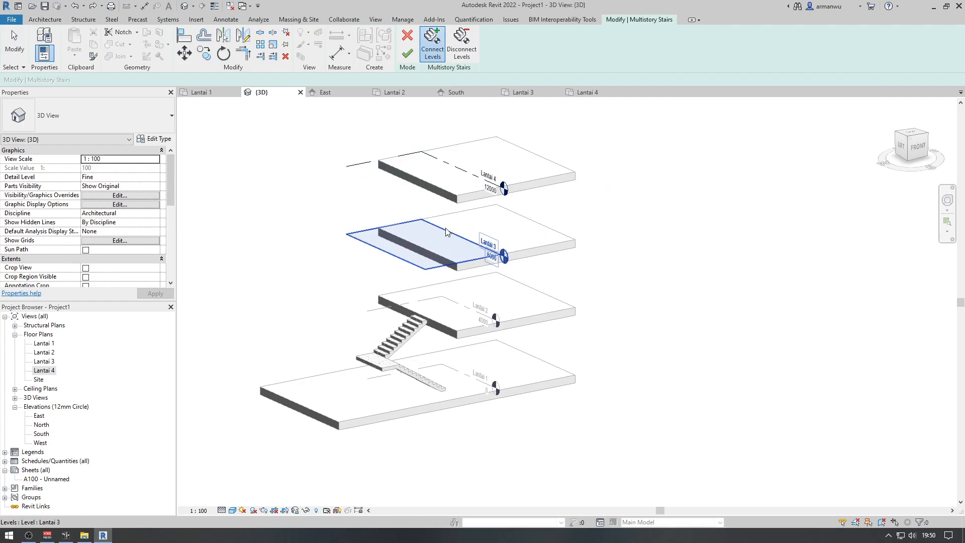
{"action": "left_click", "coordinate": [431, 157]}
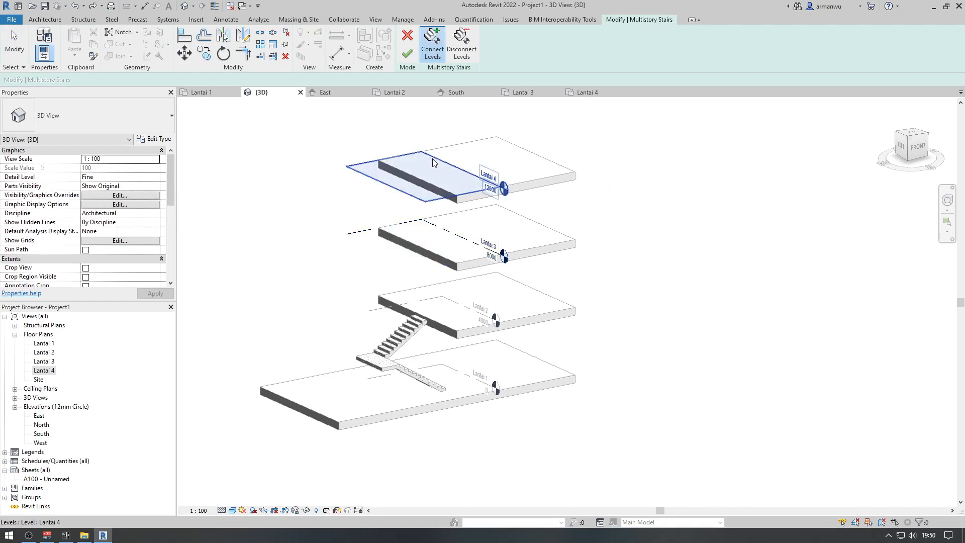
{"action": "left_click", "coordinate": [473, 244]}
{"action": "left_click", "coordinate": [407, 53]}
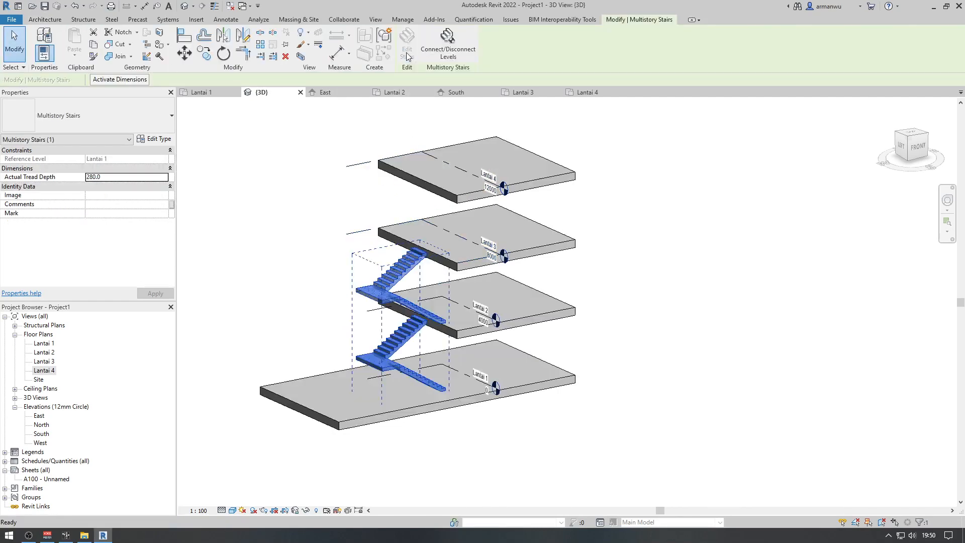
Connect the multistory stair to Lantai 4, finish the level edit, and inspect the added flights in 3D
{"action": "left_click", "coordinate": [447, 43]}
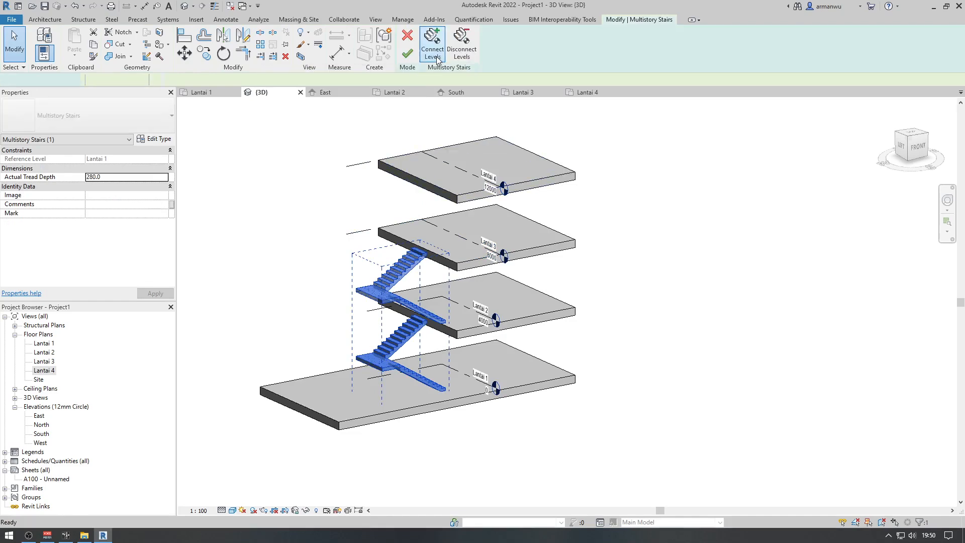
{"action": "left_click", "coordinate": [475, 176]}
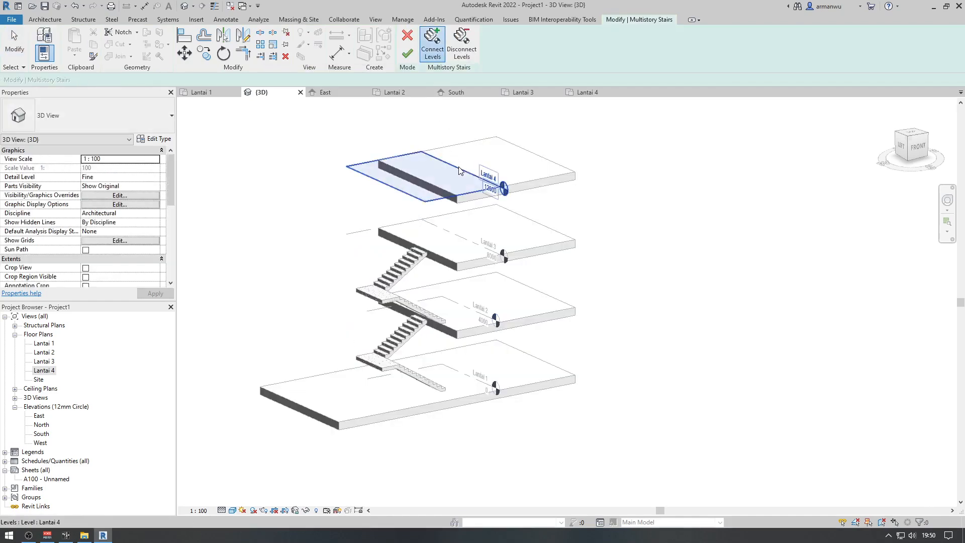
{"action": "left_click", "coordinate": [404, 54]}
{"action": "left_click", "coordinate": [592, 240]}
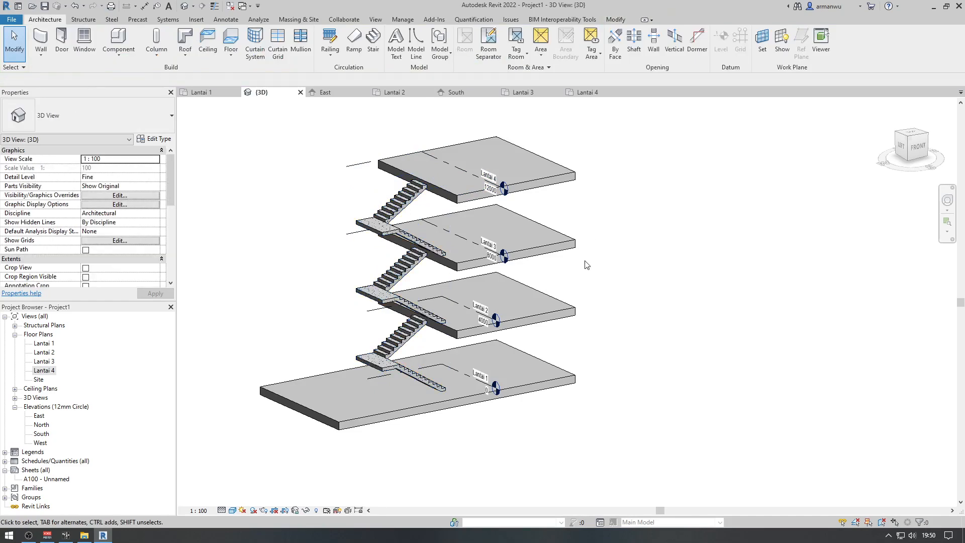
{"action": "scroll", "coordinate": [587, 259], "scroll_direction": "down", "scroll_amount": 1}
{"action": "middle_click_drag", "start_coordinate": [547, 290], "coordinate": [699, 286], "text": "shift"}
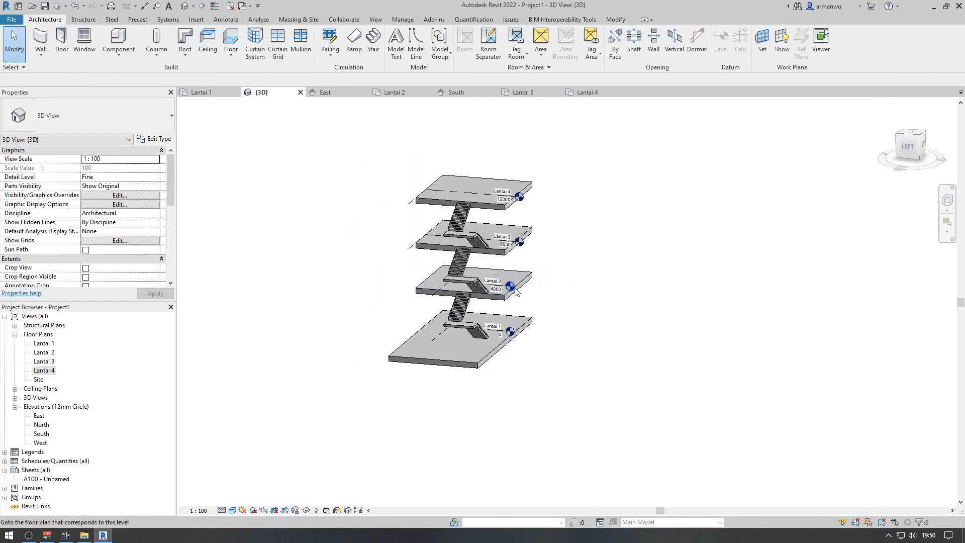
{"action": "scroll", "coordinate": [493, 290], "scroll_direction": "up", "scroll_amount": 6}
{"action": "scroll", "coordinate": [489, 293], "scroll_direction": "down", "scroll_amount": 3}
{"action": "middle_click_drag", "start_coordinate": [487, 325], "coordinate": [276, 280], "text": "shift"}
{"action": "scroll", "coordinate": [442, 283], "scroll_direction": "up", "scroll_amount": 4}
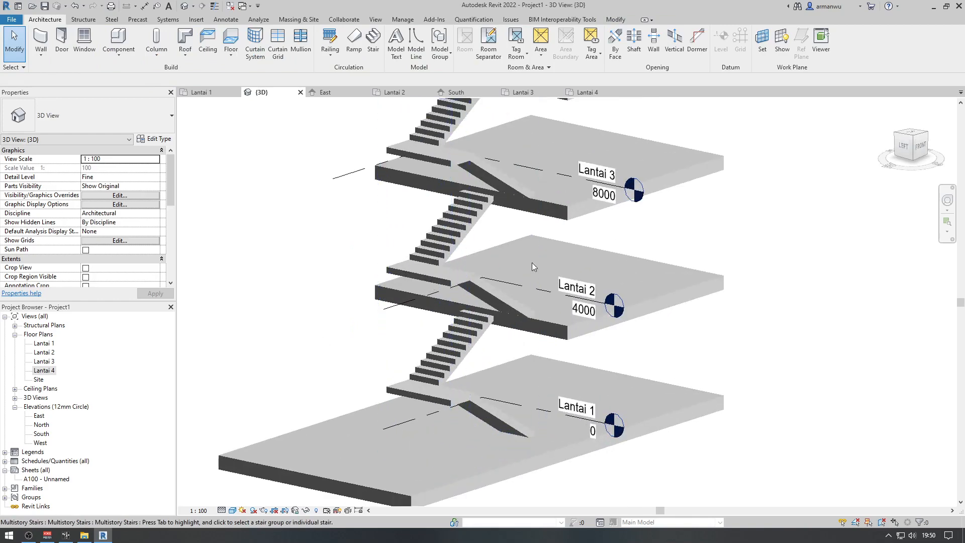
Turn off all annotation categories in the 3D view's visibility overrides to hide the level lines
{"action": "left_click", "coordinate": [120, 195]}
{"action": "left_click", "coordinate": [370, 135]}
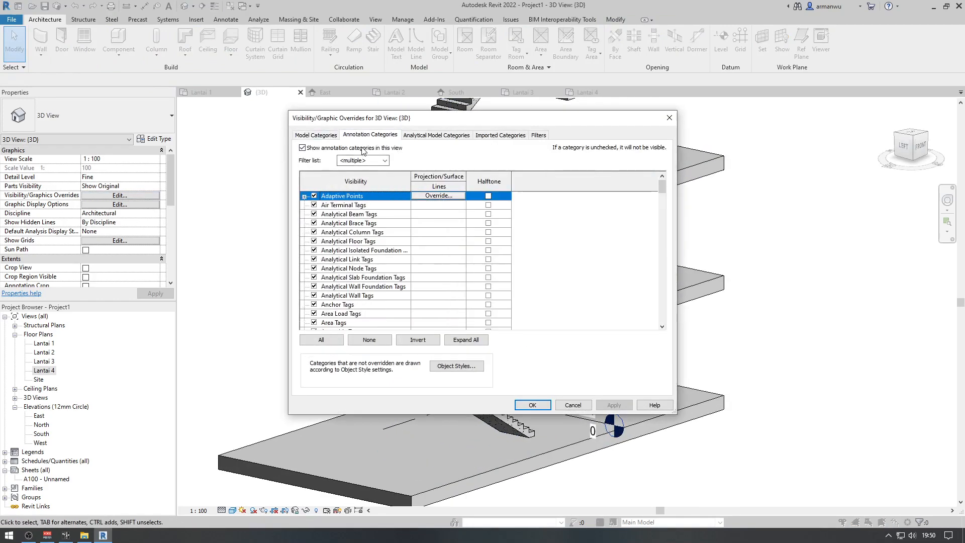
{"action": "left_click", "coordinate": [302, 147]}
{"action": "left_click", "coordinate": [542, 406]}
{"action": "scroll", "coordinate": [526, 319], "scroll_direction": "down", "scroll_amount": 3}
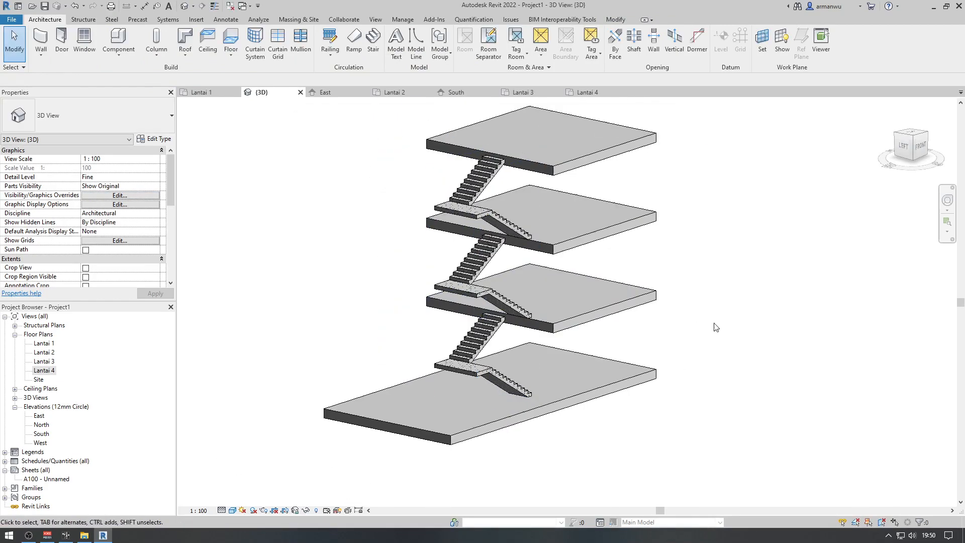
Display the South elevation with filled surfaces by changing its visual style, and set its detail level to Medium
{"action": "left_click", "coordinate": [456, 92]}
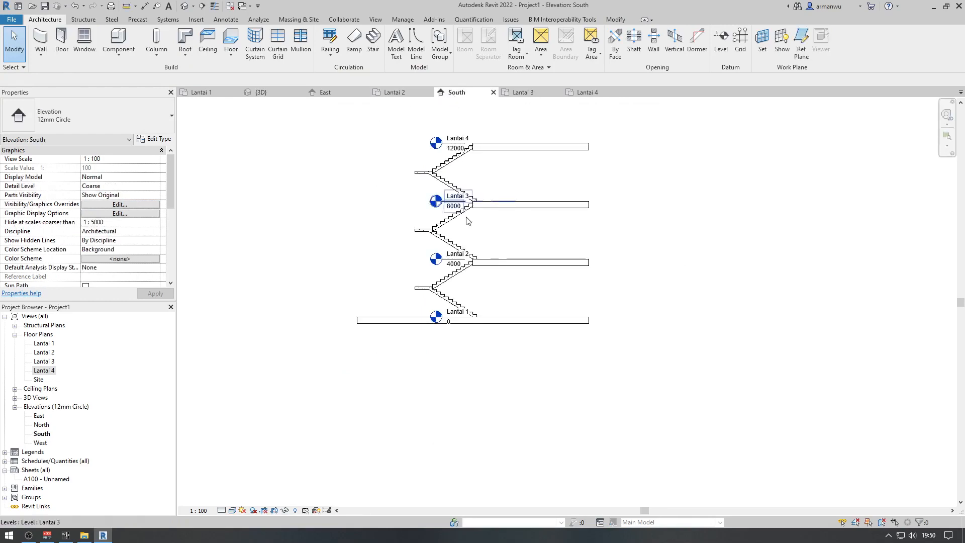
{"action": "scroll", "coordinate": [471, 237], "scroll_direction": "up", "scroll_amount": 3}
{"action": "scroll", "coordinate": [471, 238], "scroll_direction": "down", "scroll_amount": 3}
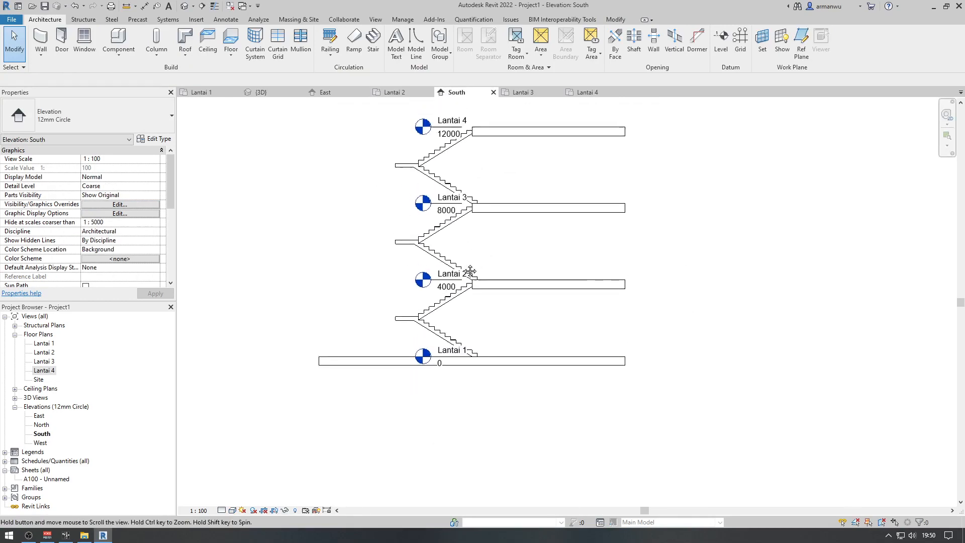
{"action": "left_click", "coordinate": [234, 511]}
{"action": "left_click", "coordinate": [247, 483]}
{"action": "left_click", "coordinate": [222, 510]}
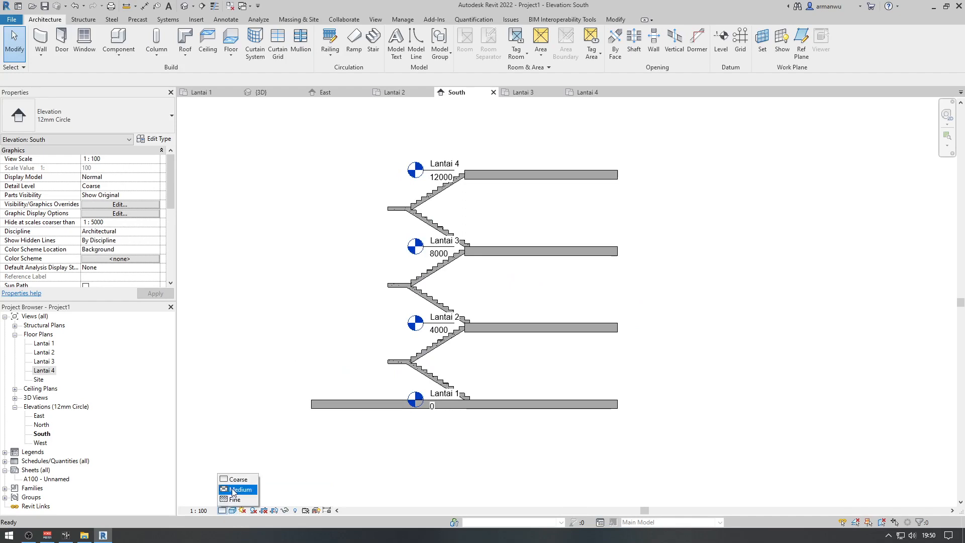
{"action": "left_click", "coordinate": [233, 490]}
{"action": "left_click", "coordinate": [222, 510]}
{"action": "left_click", "coordinate": [233, 498]}
{"action": "scroll", "coordinate": [430, 253], "scroll_direction": "up", "scroll_amount": 3}
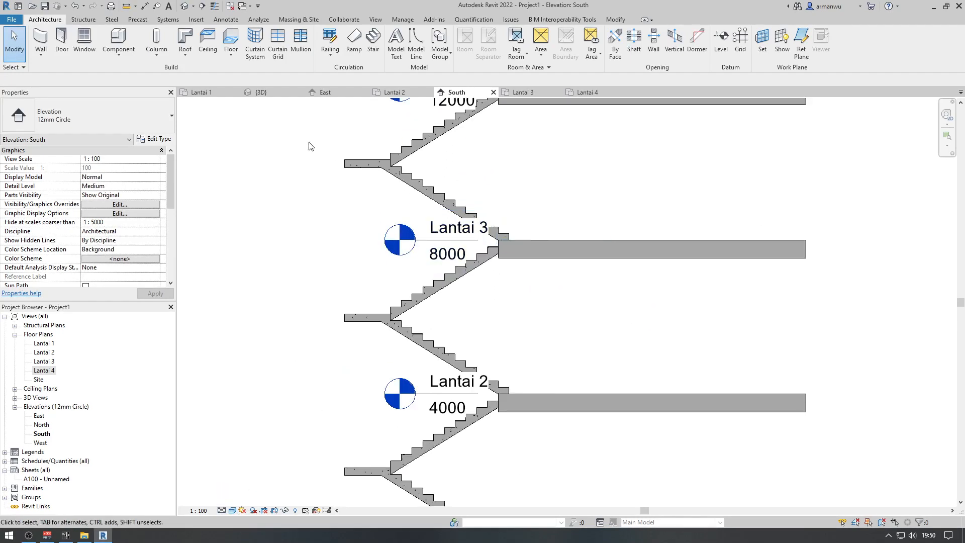
Compare the stair's representation in the Lantai 2, Lantai 3 and Lantai 4 floor plans and the South and East elevations
{"action": "left_click", "coordinate": [395, 93]}
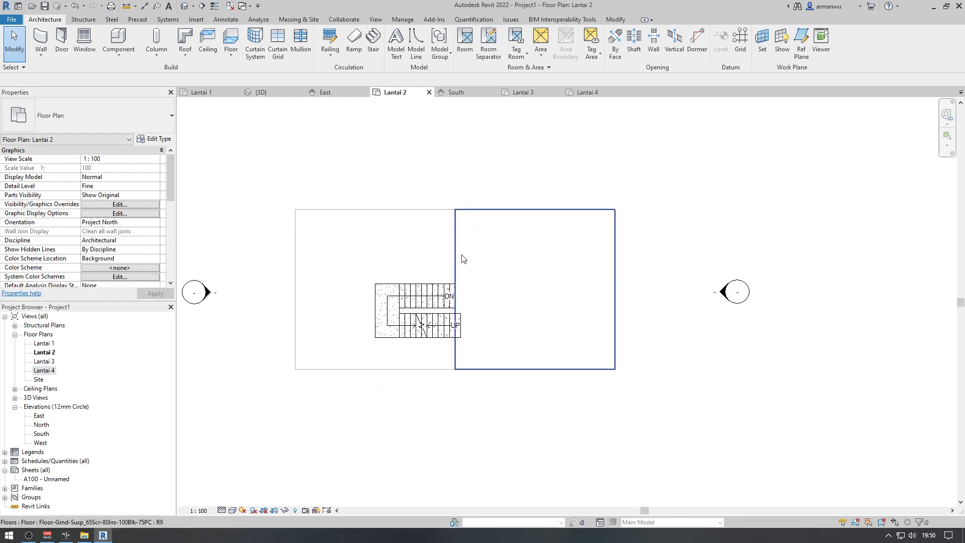
{"action": "left_click", "coordinate": [525, 95]}
{"action": "scroll", "coordinate": [482, 297], "scroll_direction": "up", "scroll_amount": 4}
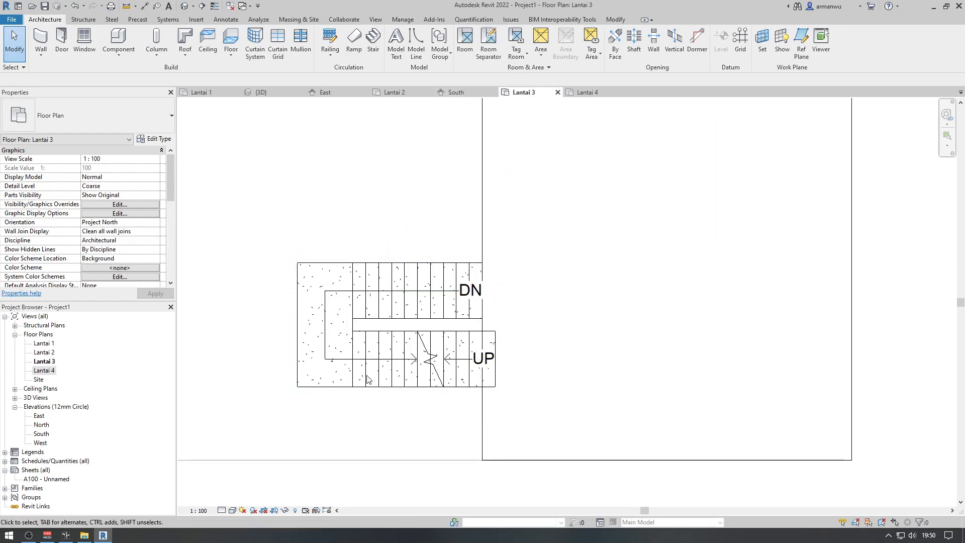
{"action": "left_click", "coordinate": [583, 93]}
{"action": "scroll", "coordinate": [462, 283], "scroll_direction": "up", "scroll_amount": 5}
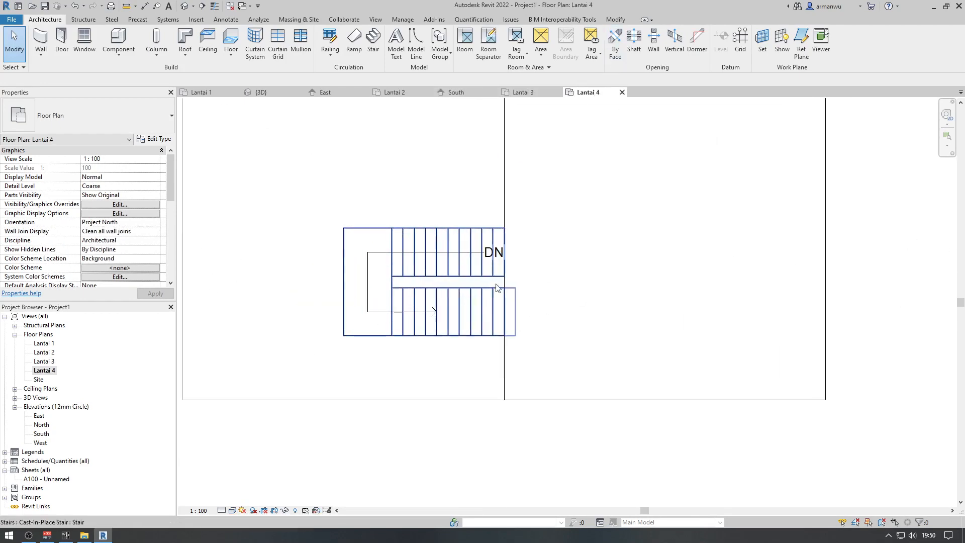
{"action": "left_click", "coordinate": [524, 94]}
{"action": "left_click", "coordinate": [490, 96]}
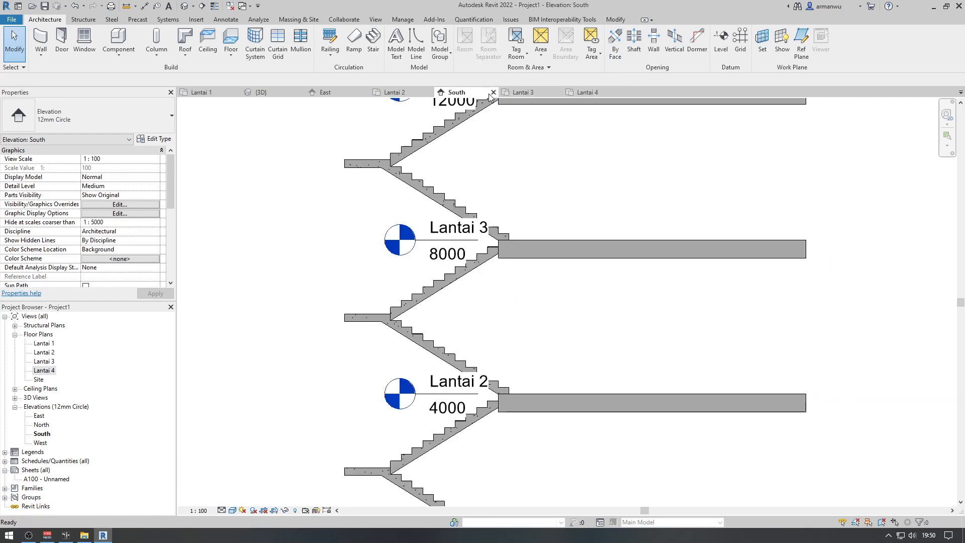
{"action": "left_click", "coordinate": [514, 95]}
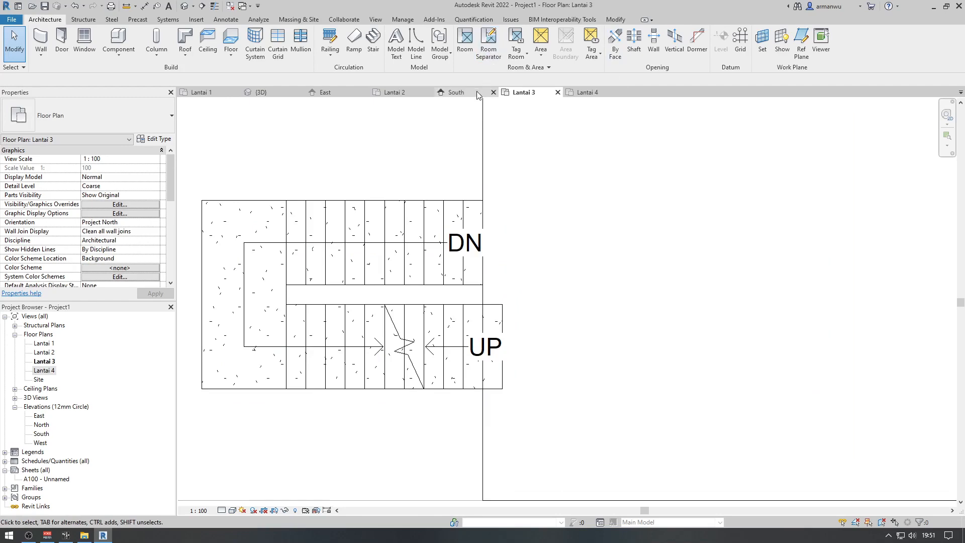
{"action": "left_click", "coordinate": [450, 94]}
{"action": "left_click", "coordinate": [395, 94]}
{"action": "left_click", "coordinate": [325, 92]}
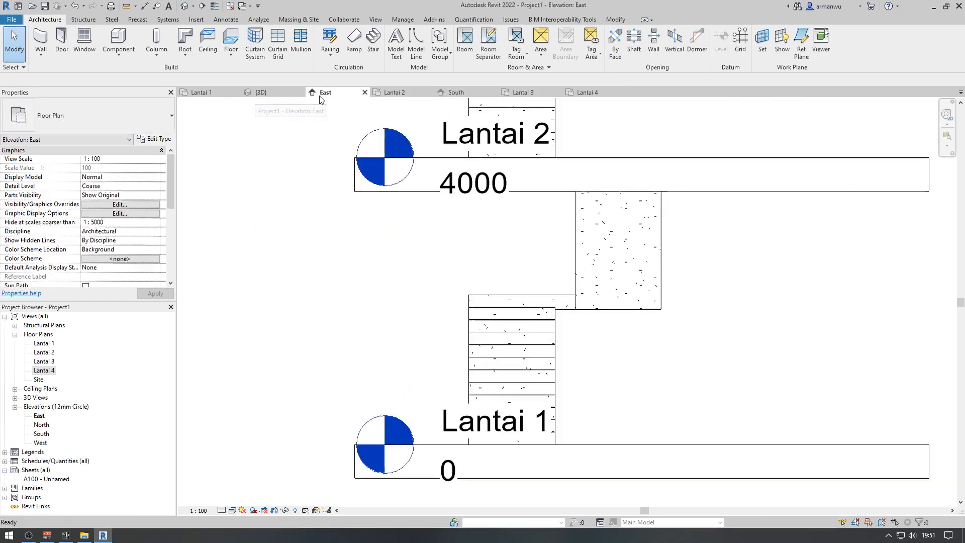
Inspect the multistory stair's flights, landings and connections to the floor slabs from different angles in 3D
{"action": "left_click", "coordinate": [261, 93]}
{"action": "scroll", "coordinate": [519, 316], "scroll_direction": "up", "scroll_amount": 4}
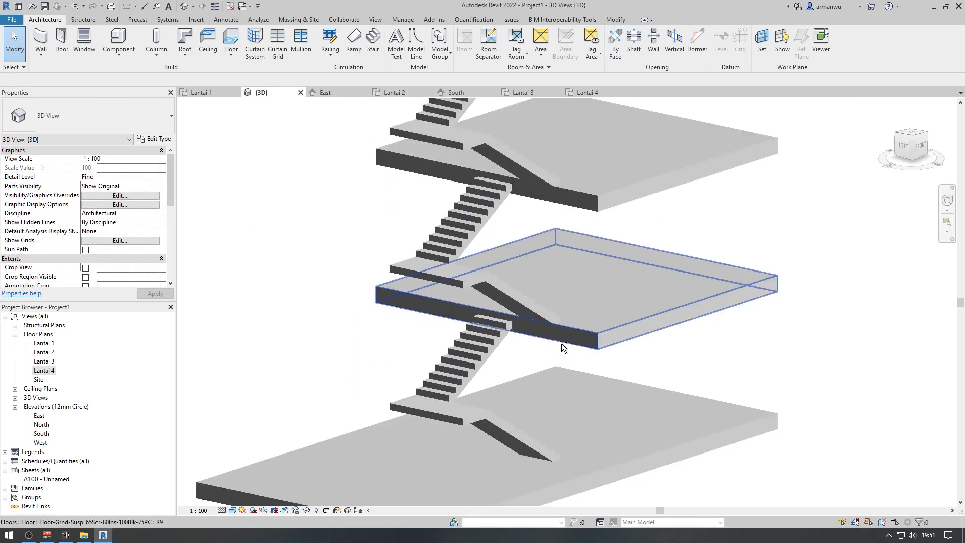
{"action": "middle_click_drag", "start_coordinate": [562, 343], "coordinate": [508, 288], "text": "shift"}
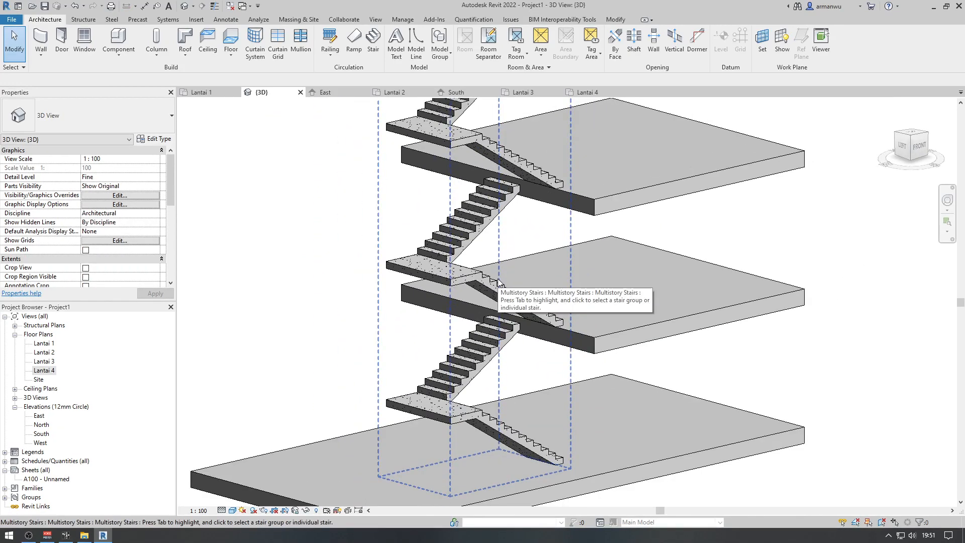
{"action": "scroll", "coordinate": [498, 280], "scroll_direction": "down", "scroll_amount": 4}
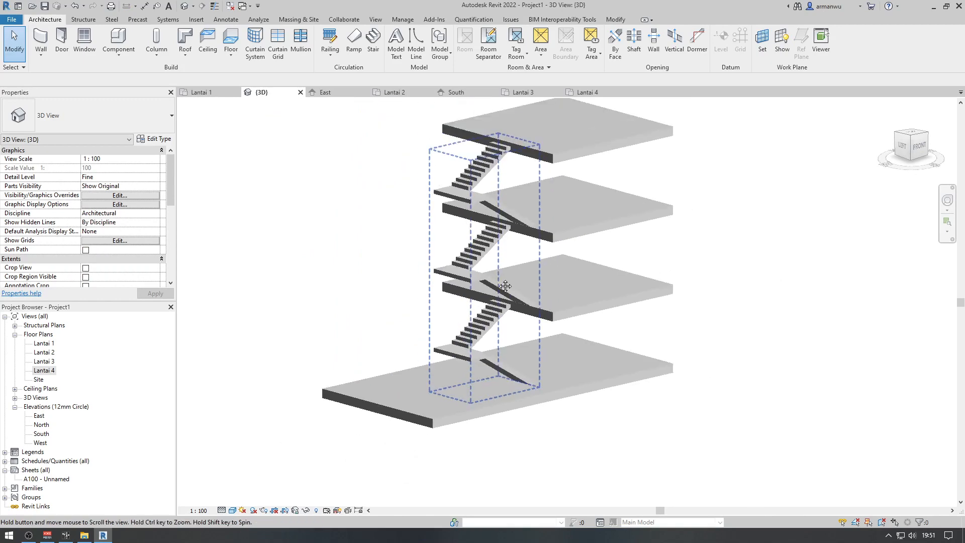
{"action": "middle_click_drag", "start_coordinate": [498, 279], "coordinate": [536, 340], "text": "shift"}
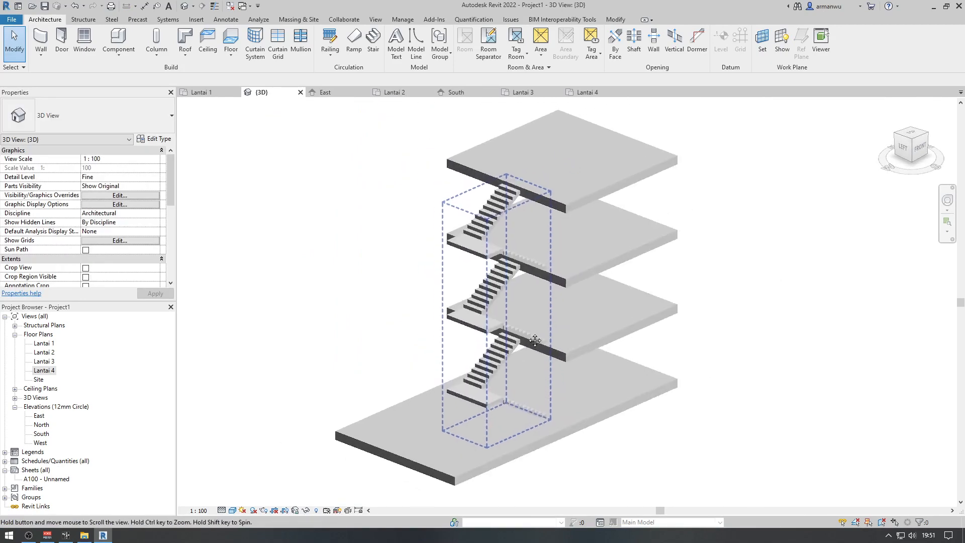
{"action": "scroll", "coordinate": [483, 309], "scroll_direction": "up", "scroll_amount": 2}
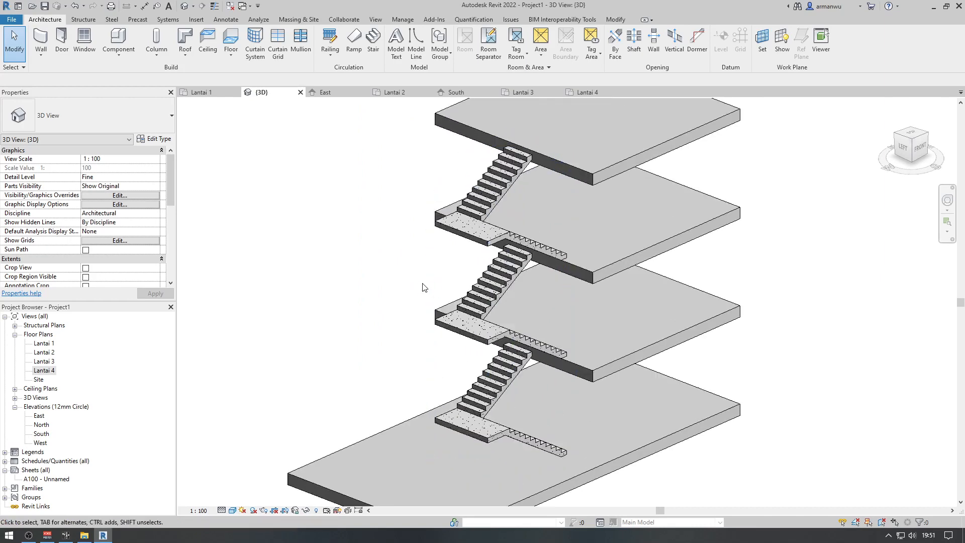